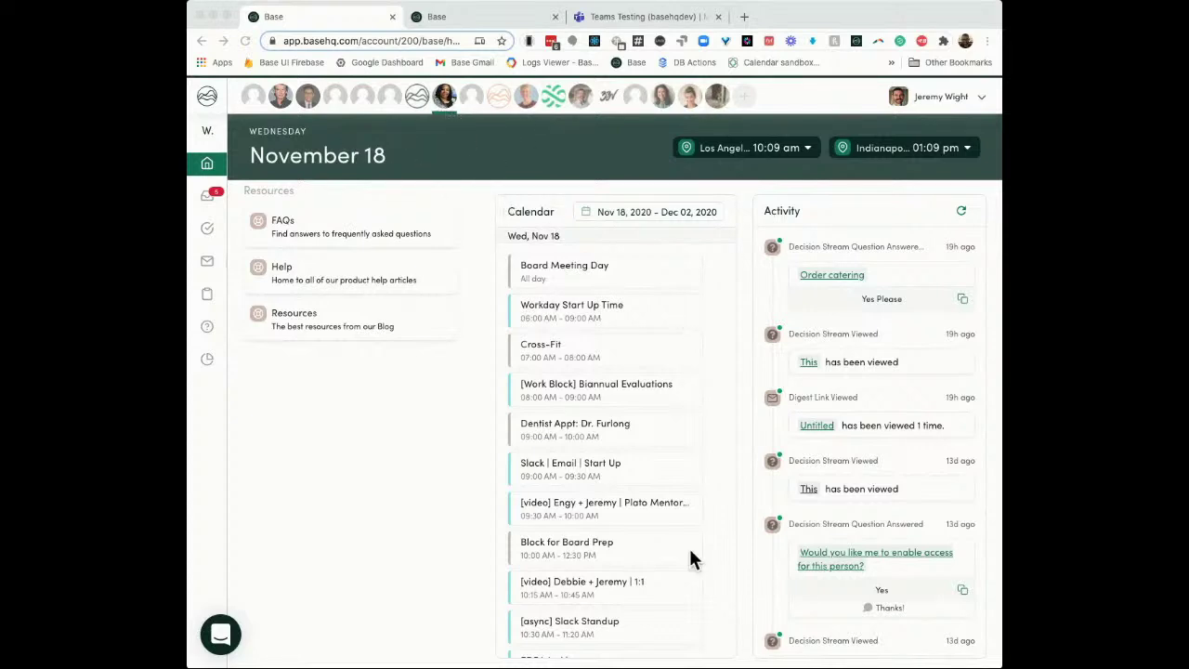
Step: Open Base's Inbox and go to its settings page with the Email, Slack and Teams sources
scroll(692, 573, down, 2)
scroll(690, 573, down, 3)
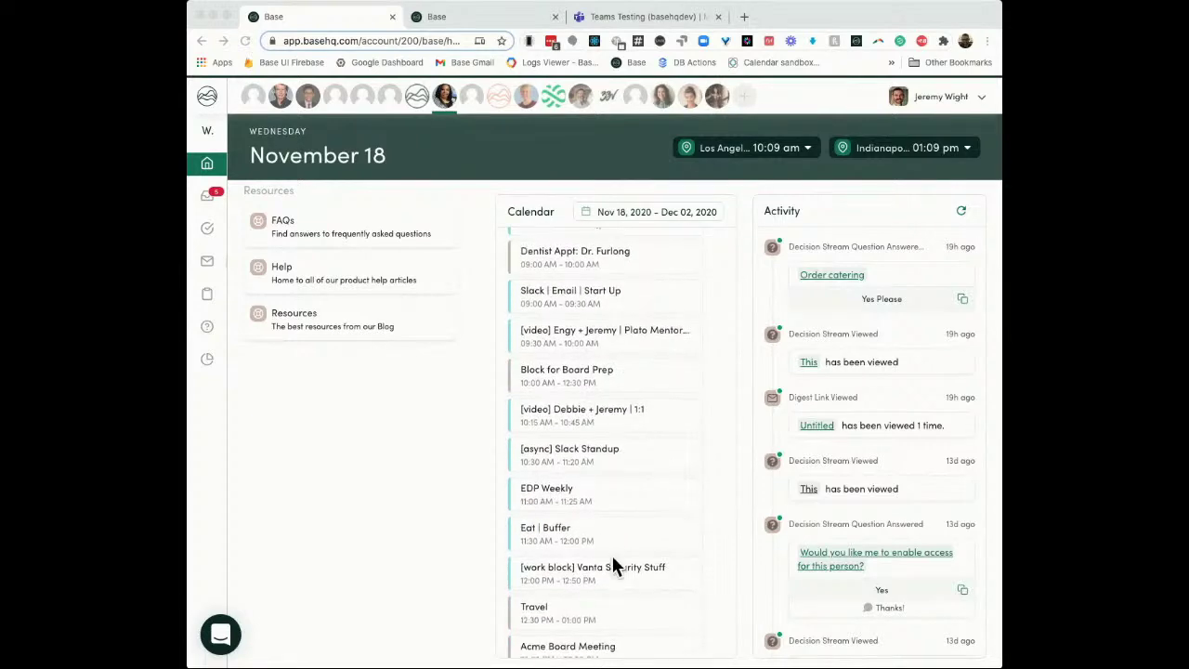
scroll(613, 562, down, 1)
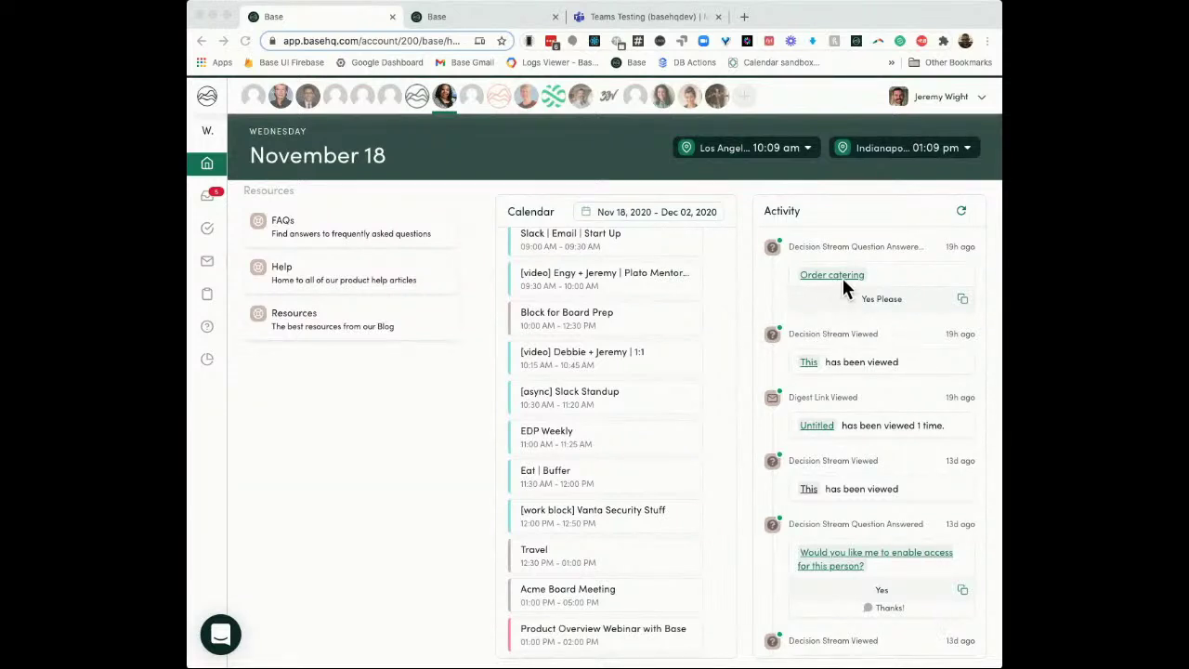
scroll(949, 508, down, 2)
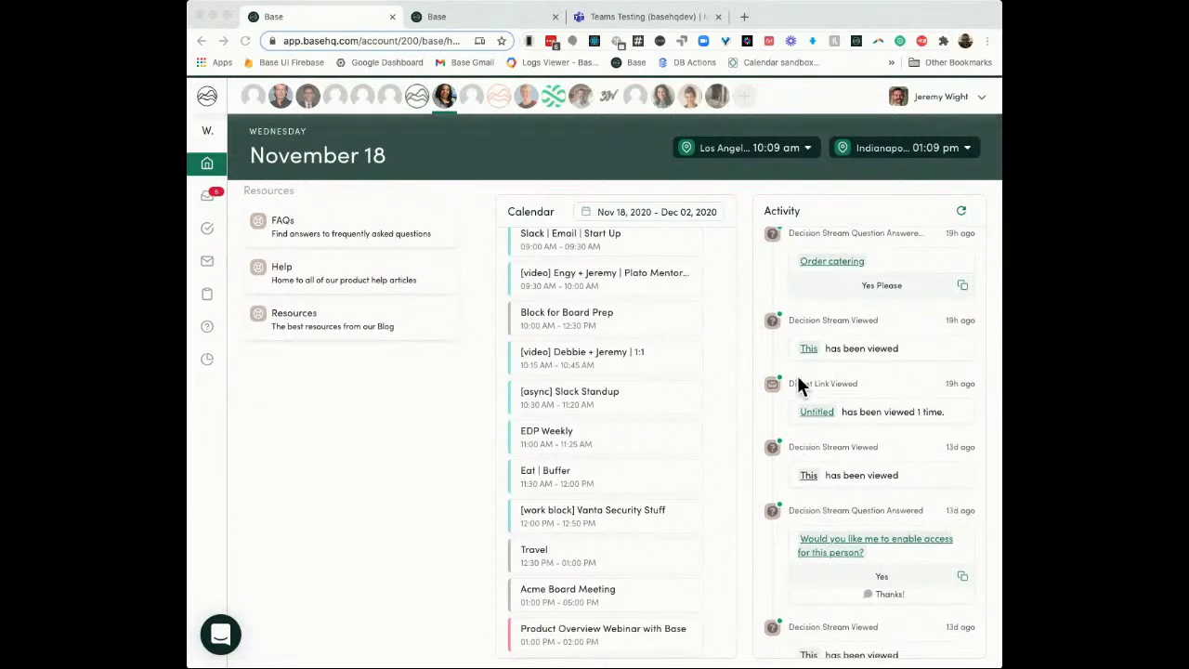
scroll(944, 556, down, 7)
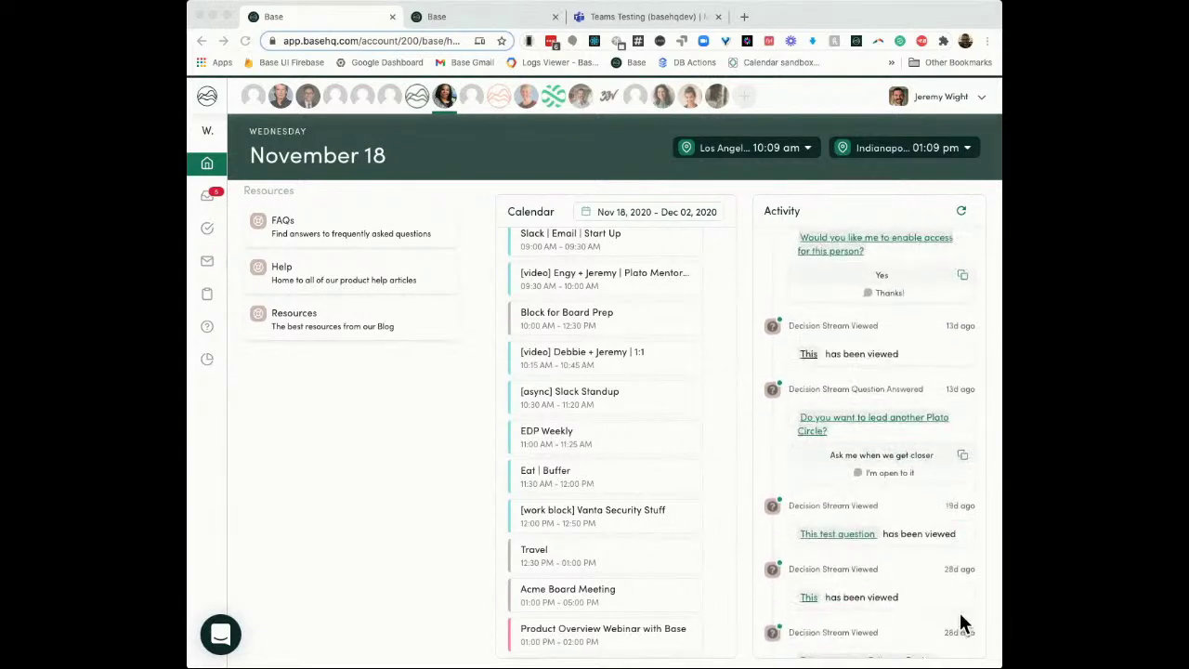
scroll(956, 594, down, 1)
scroll(923, 546, up, 10)
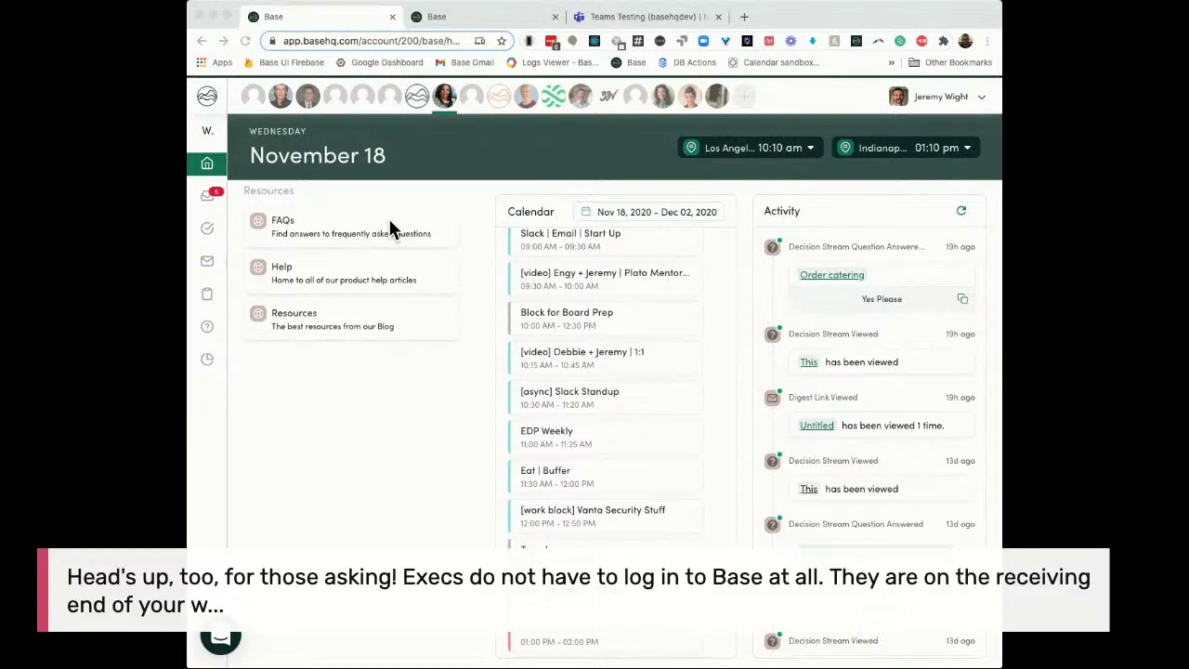
click(206, 197)
click(206, 198)
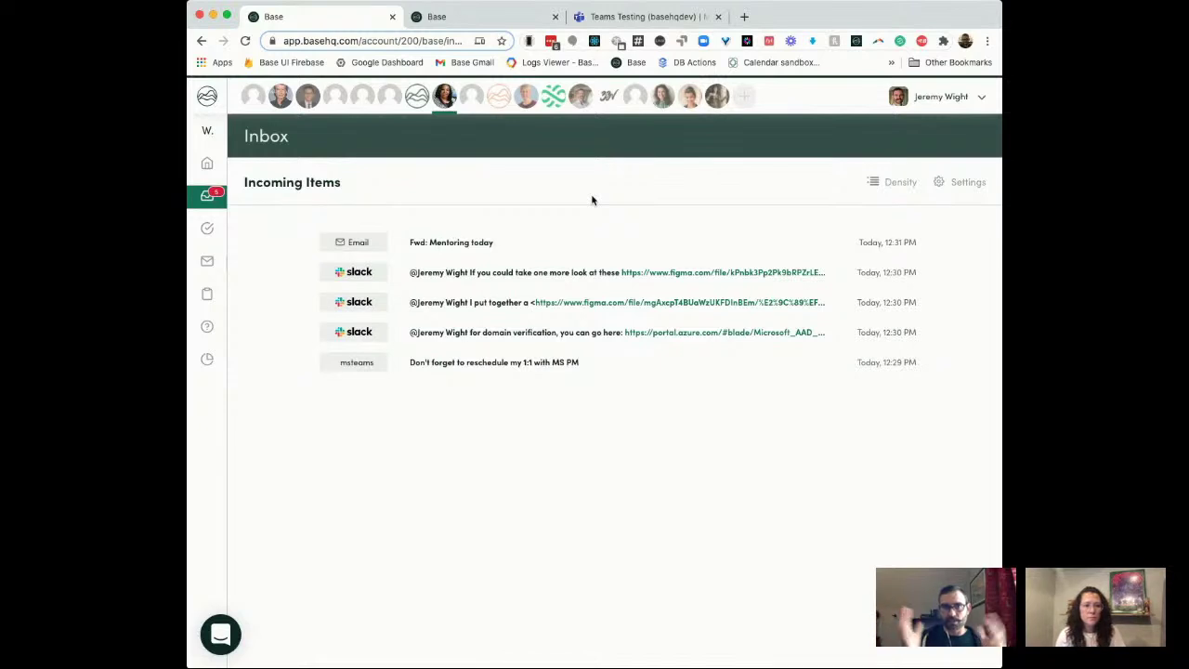
mouse_move(213, 172)
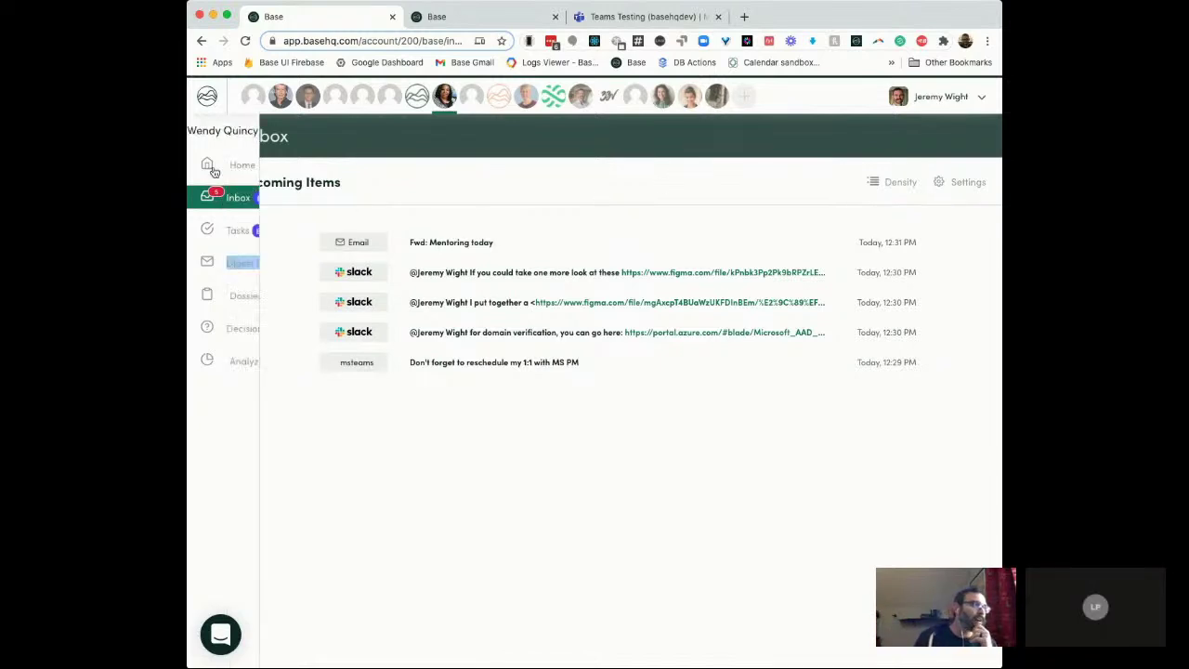
click(966, 184)
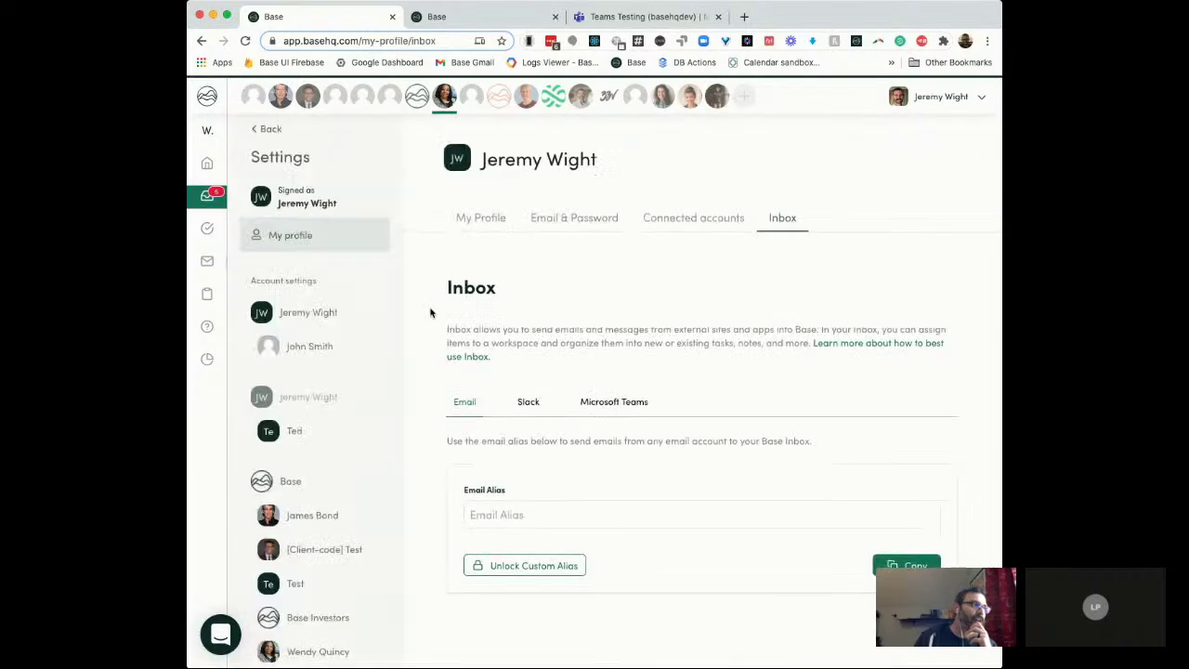
Step: Check the Email forwarding, Slack and Microsoft Teams connections, then return to the Incoming Items list
click(464, 403)
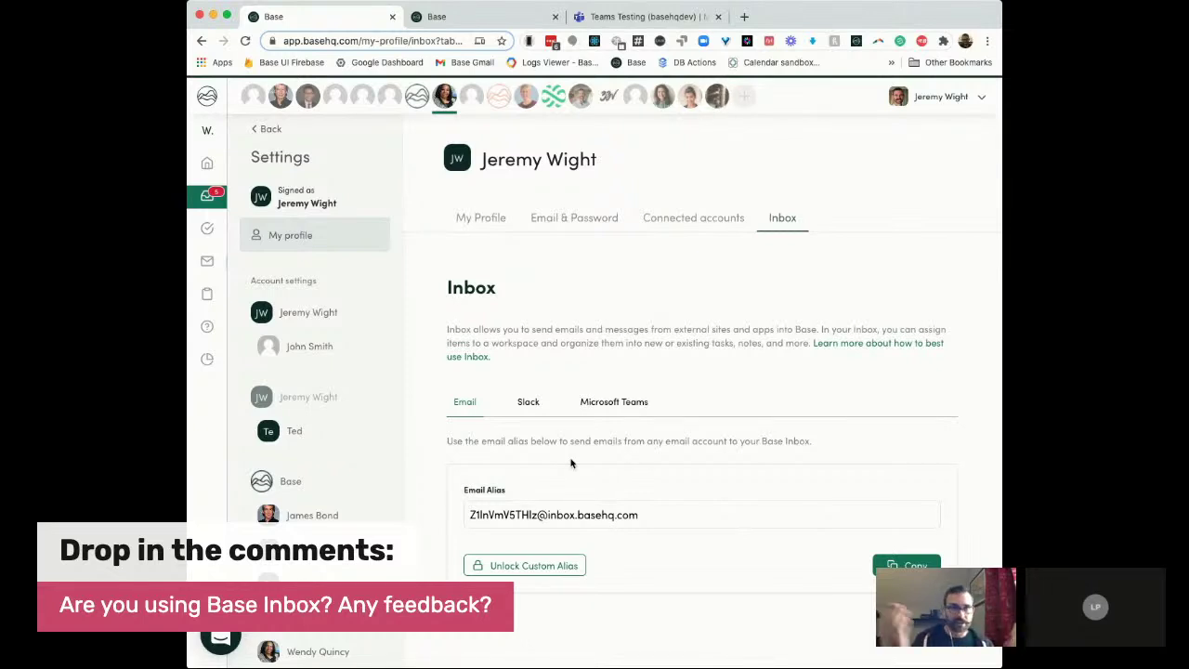
click(521, 409)
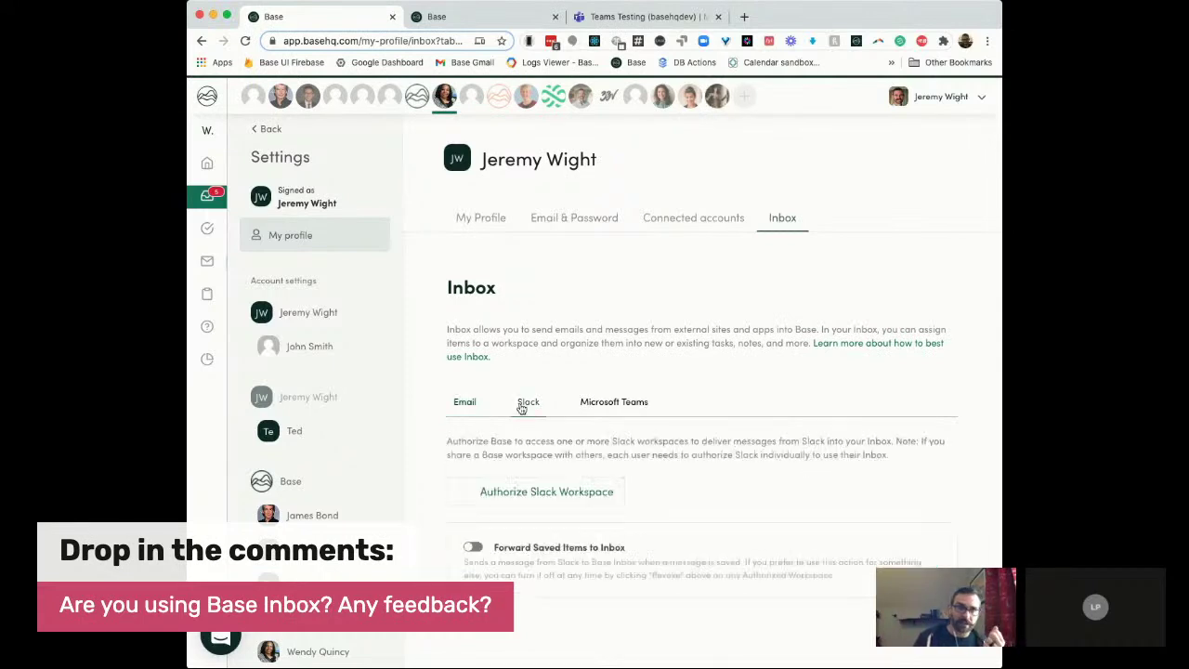
click(603, 407)
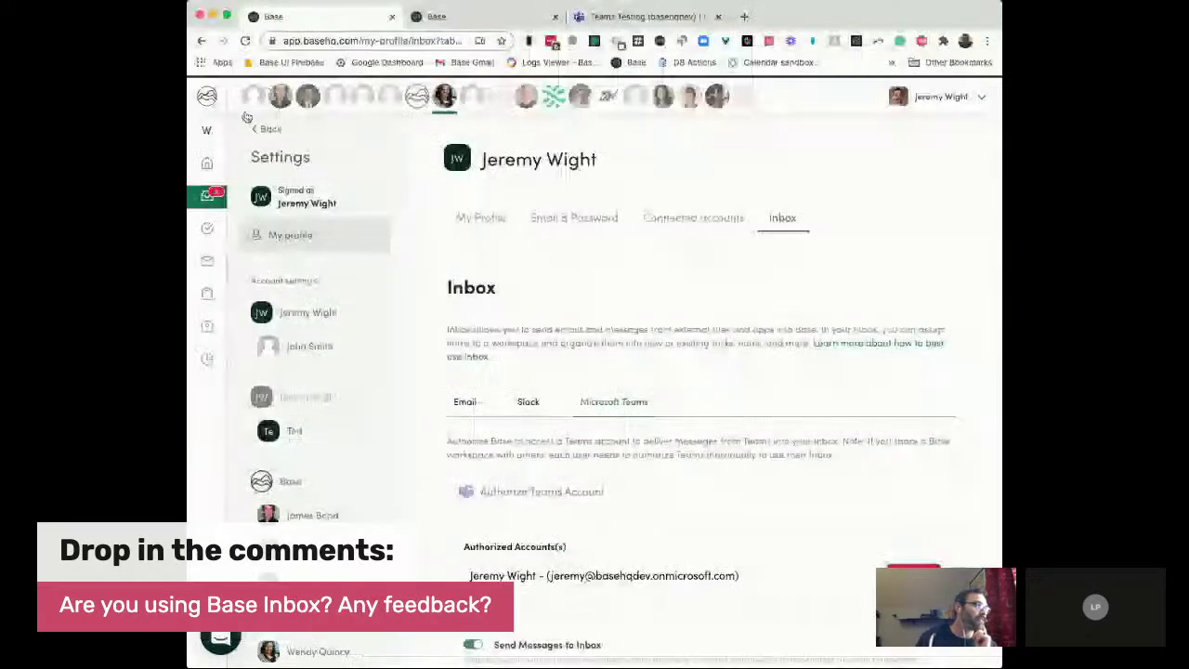
click(216, 205)
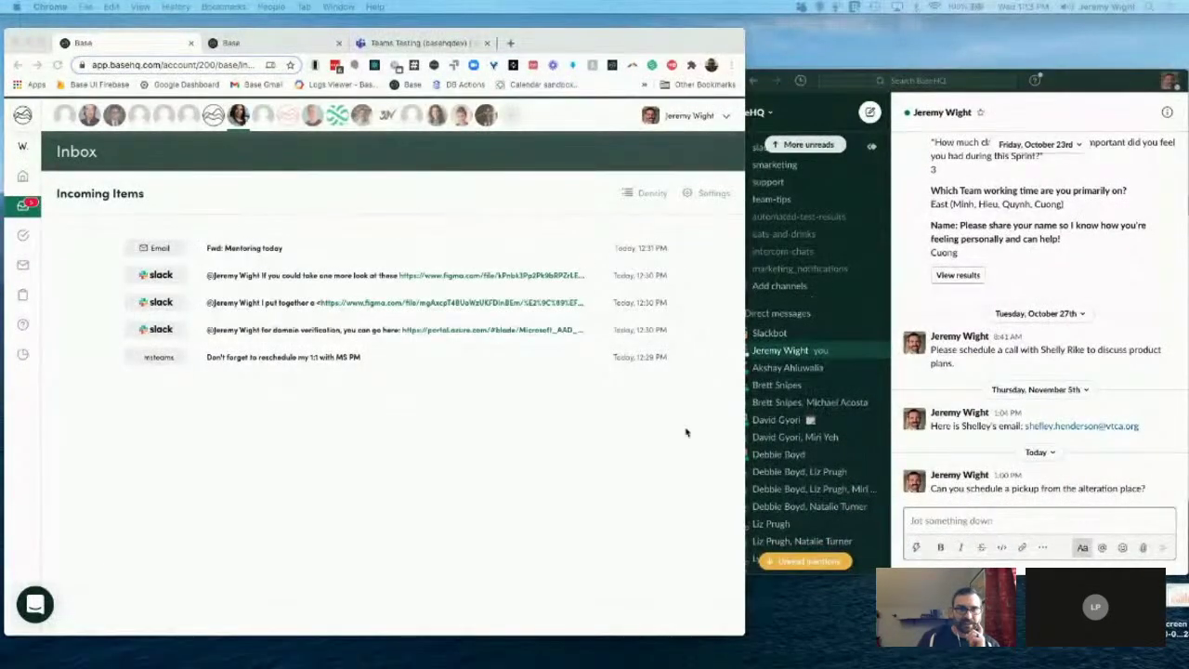
Step: Save the Slack message 'Can you schedule a pickup from the alteration place?' so it lands in Base
click(1099, 96)
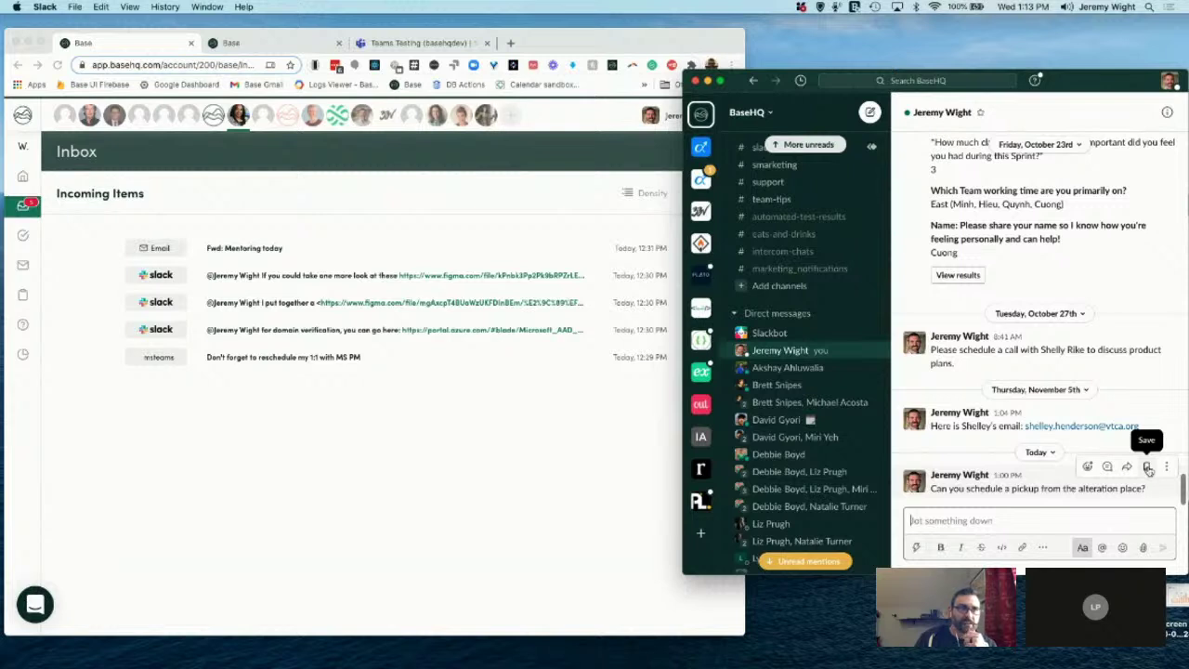
click(1148, 467)
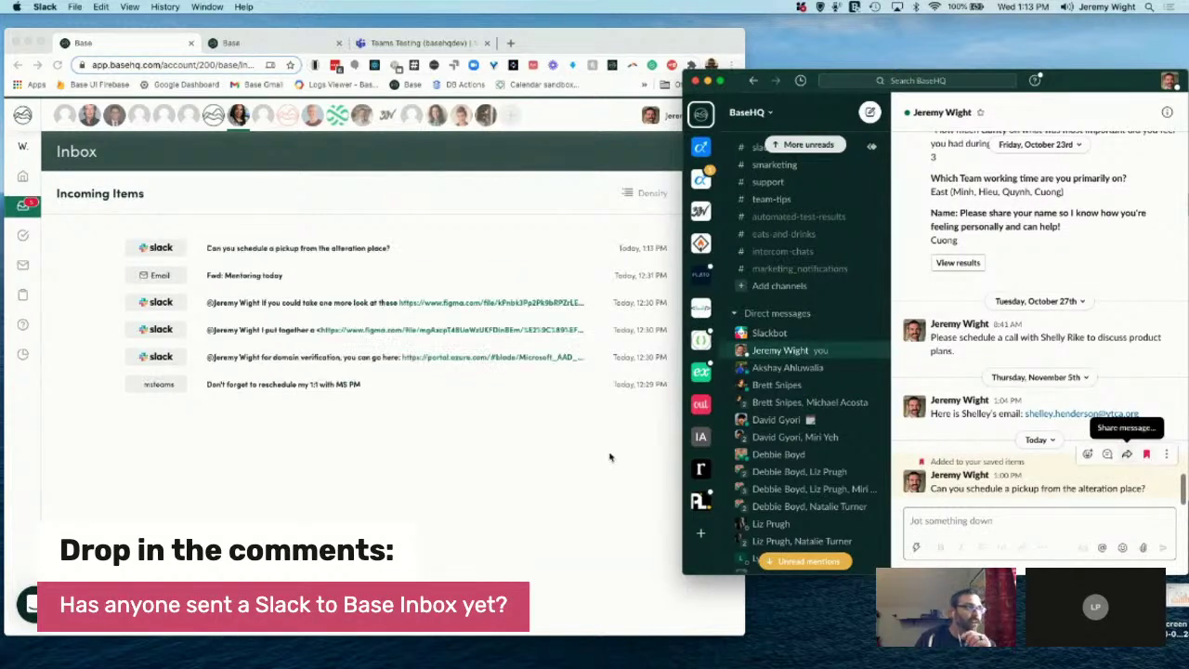
click(415, 266)
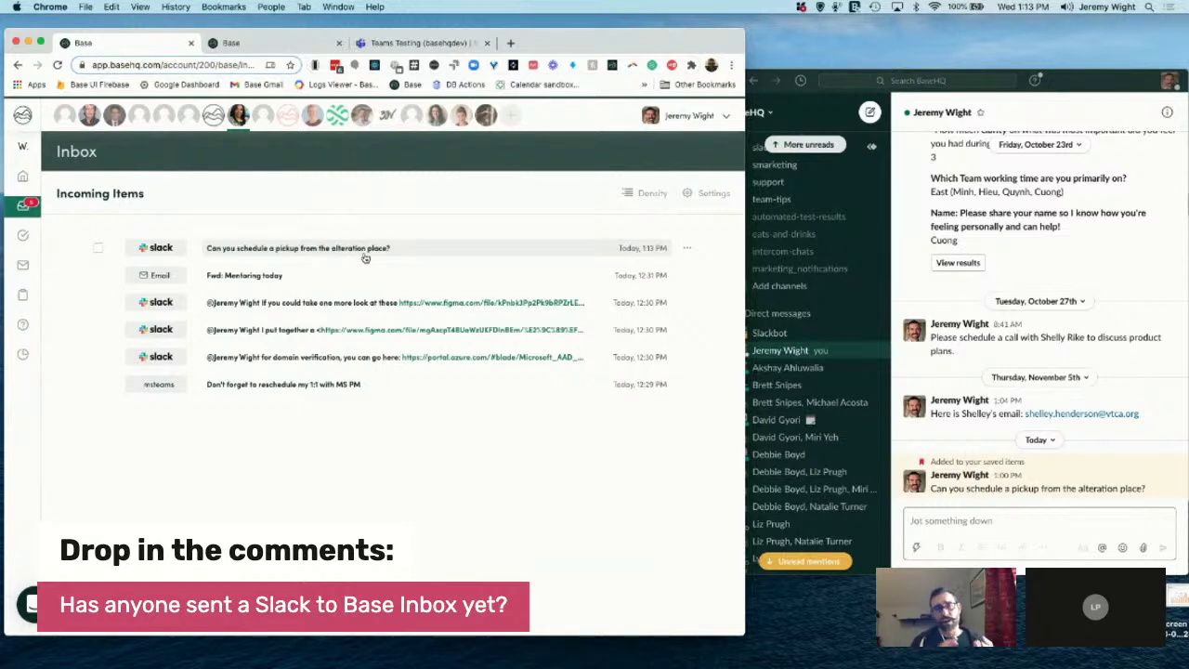
Step: Send the Teams message 'Don't forget to reschedule my 1:1 with MS PM' to the Base Inbox without a title
click(398, 45)
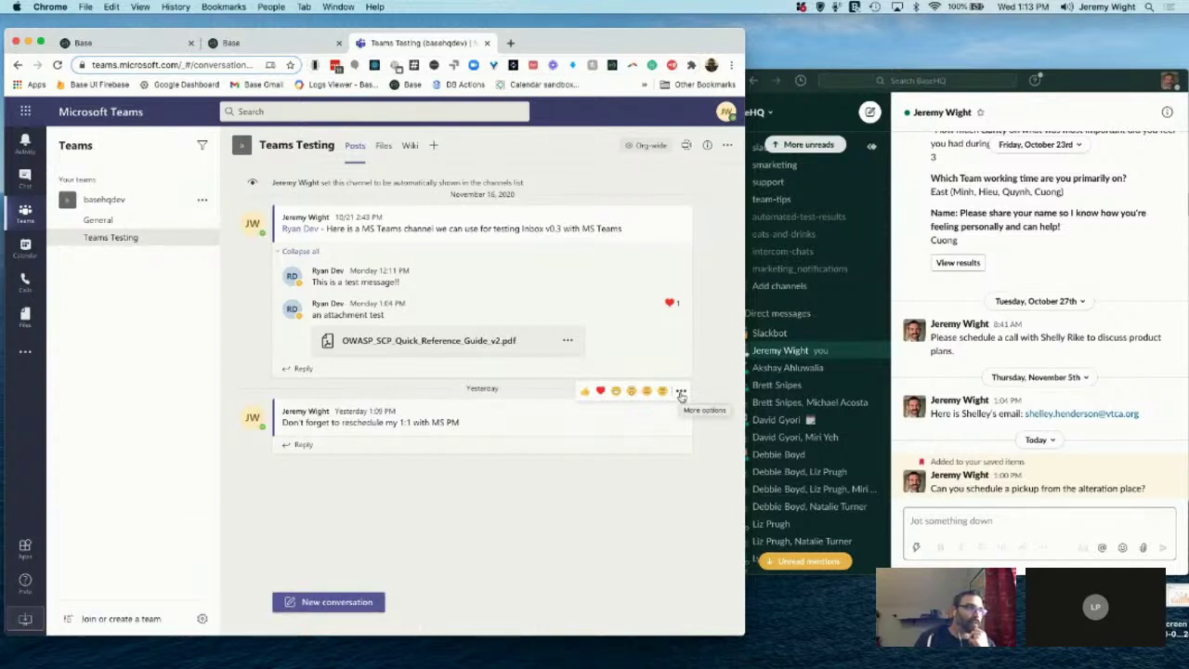
click(680, 391)
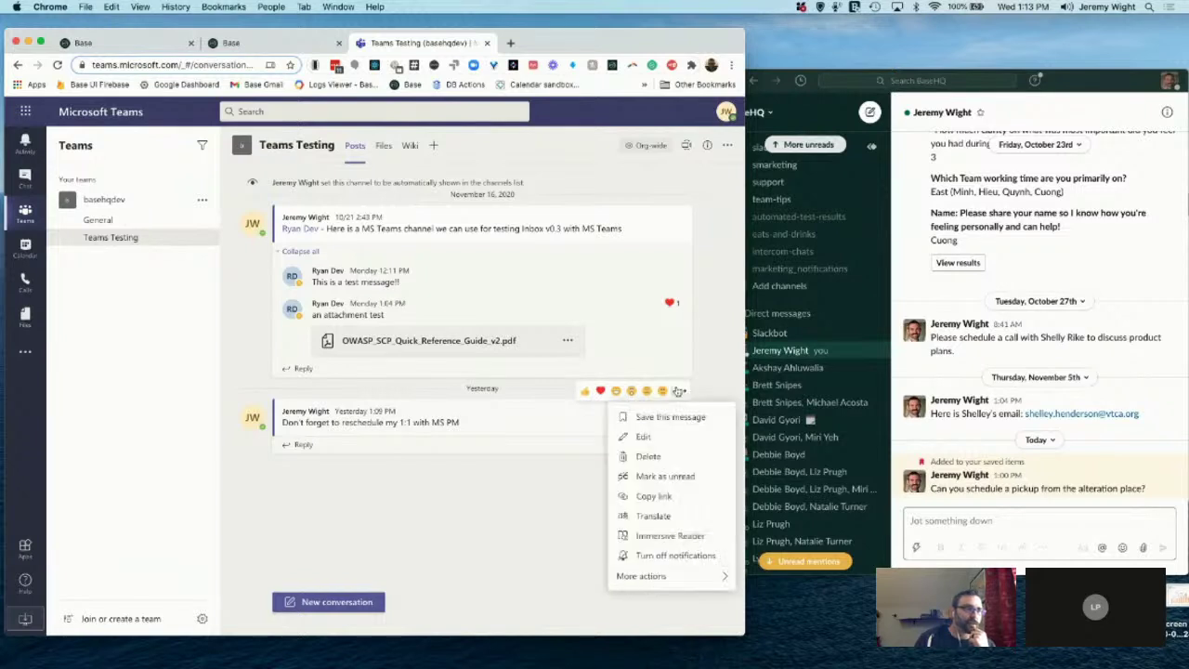
mouse_move(671, 576)
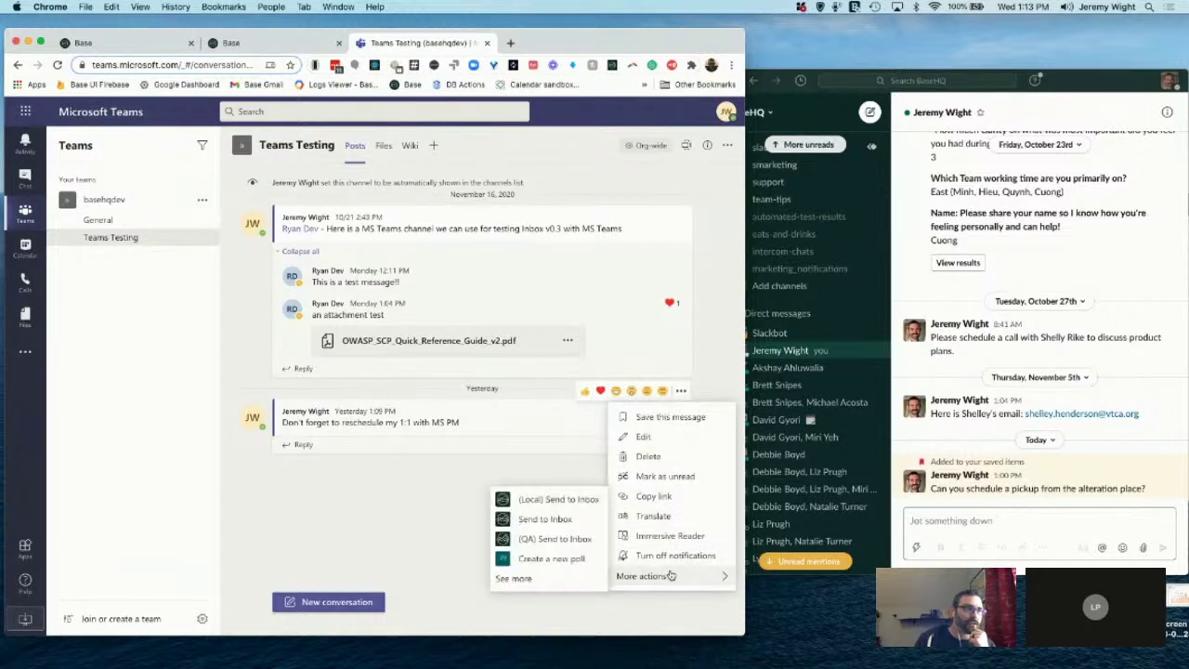
click(563, 520)
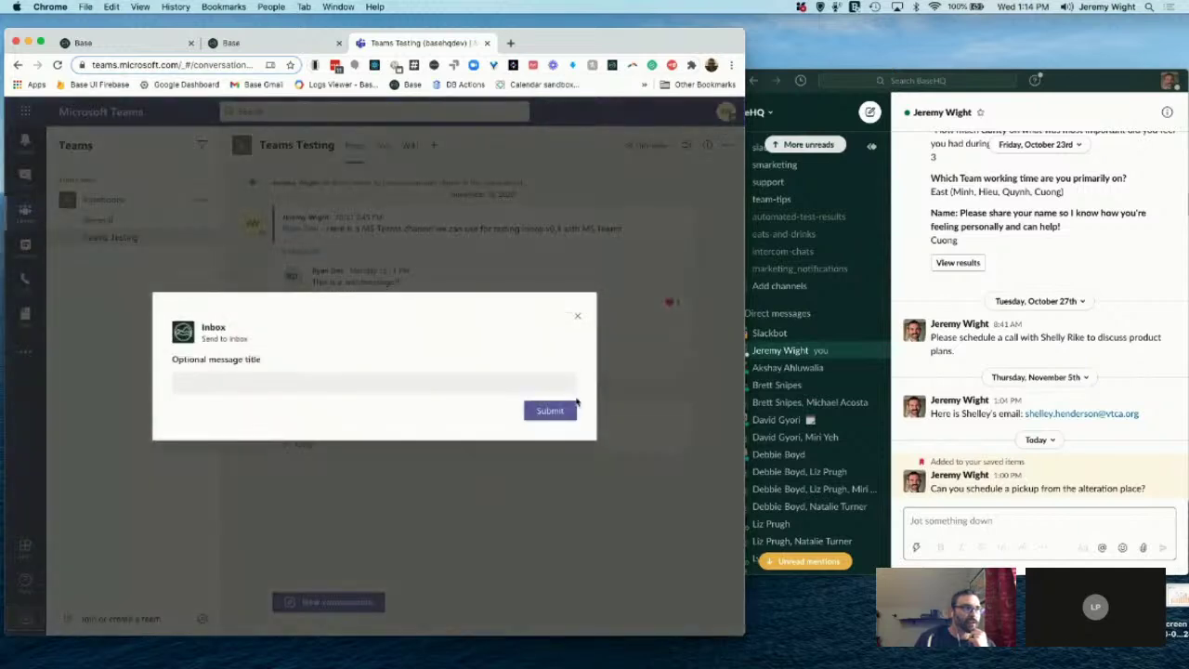
click(566, 412)
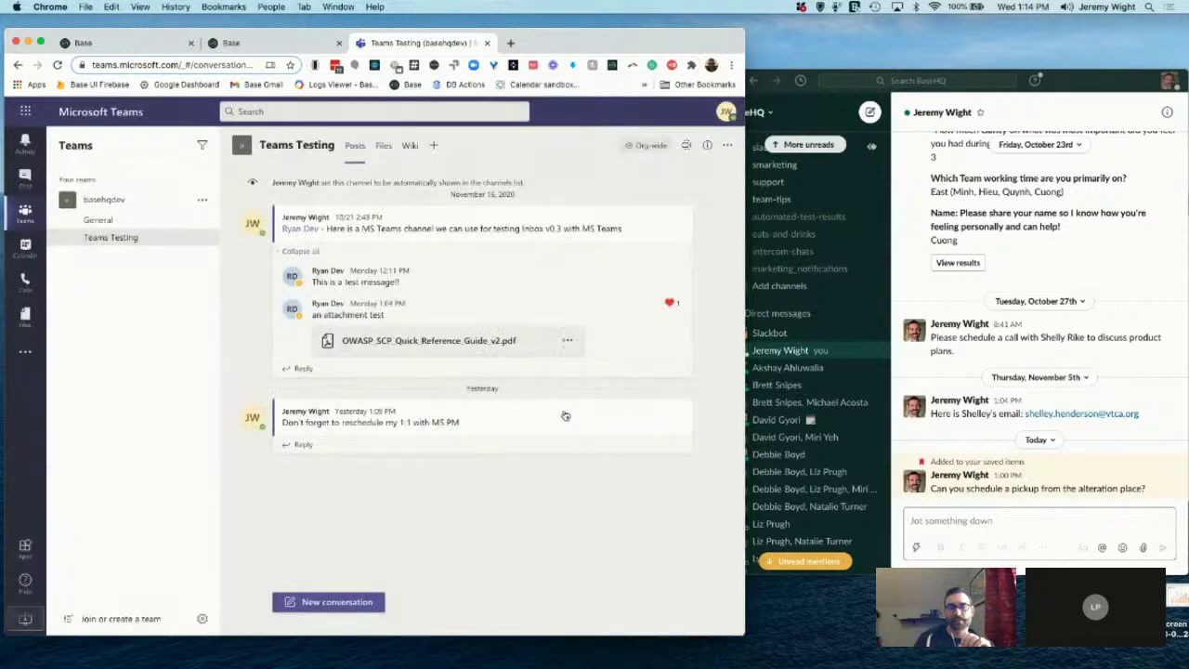
mouse_move(564, 414)
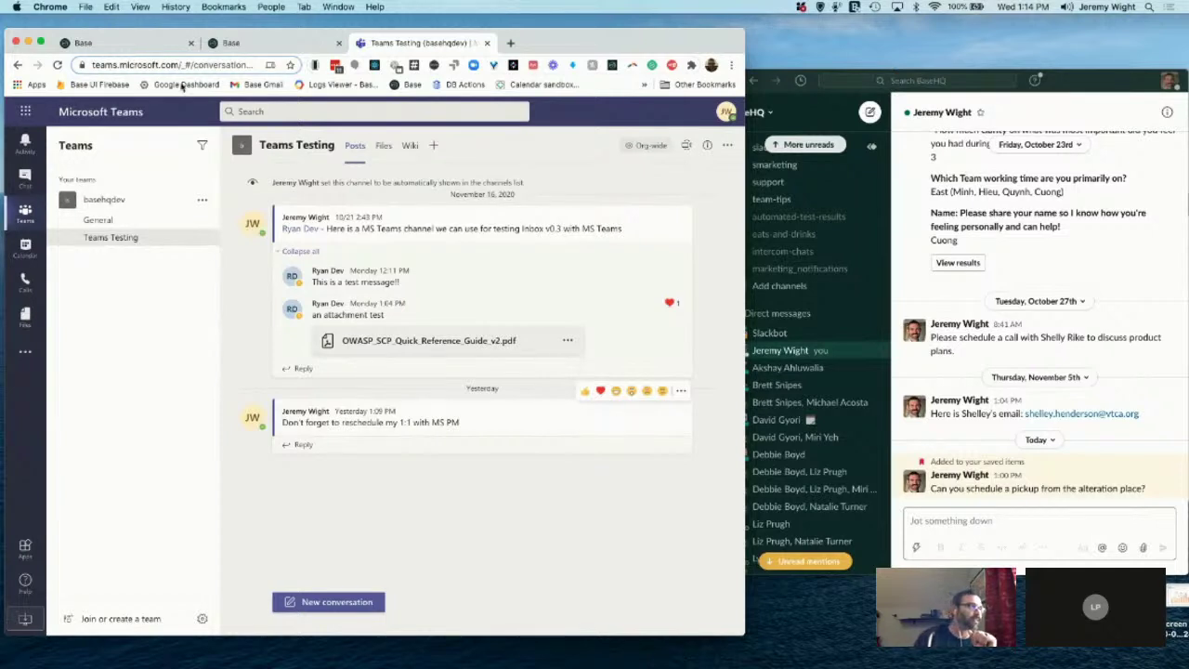
click(134, 44)
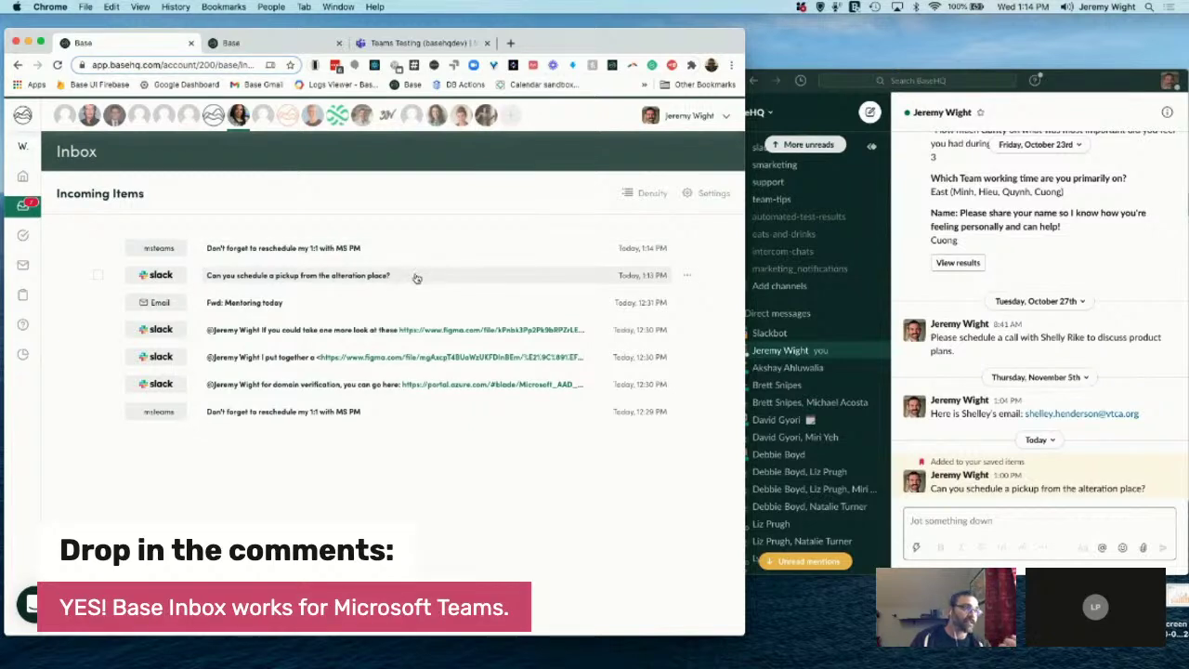
Step: Assign the Slack pickup and Teams reschedule items to an executive as new tasks, then open the reschedule task
click(99, 275)
click(99, 248)
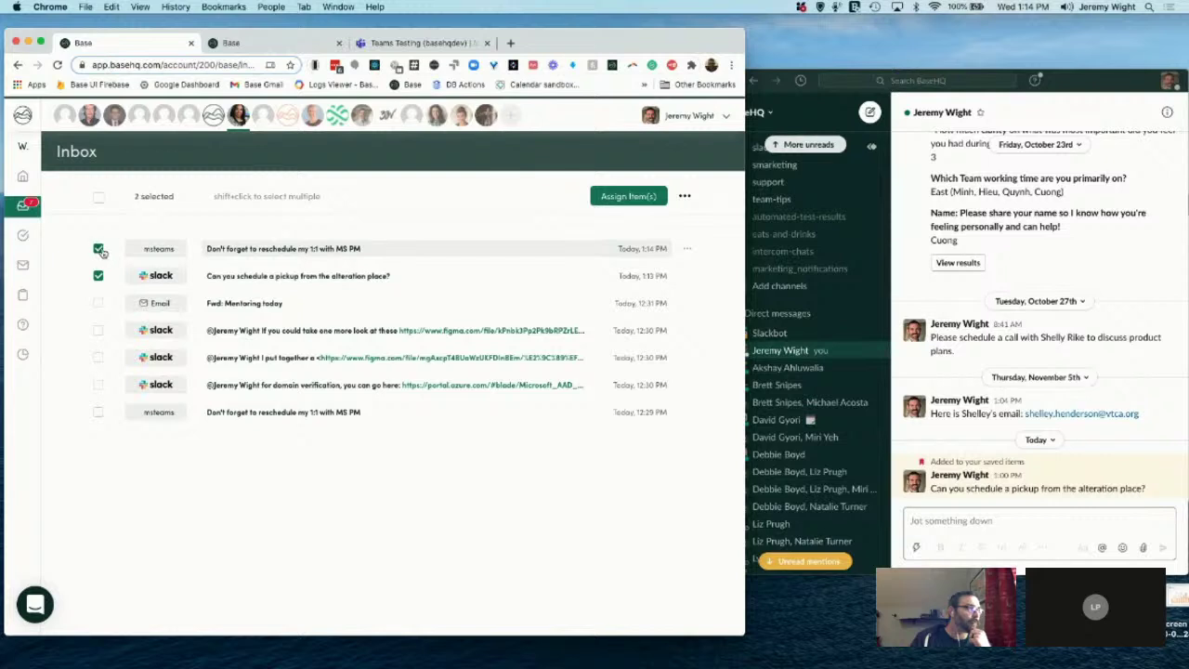
click(616, 201)
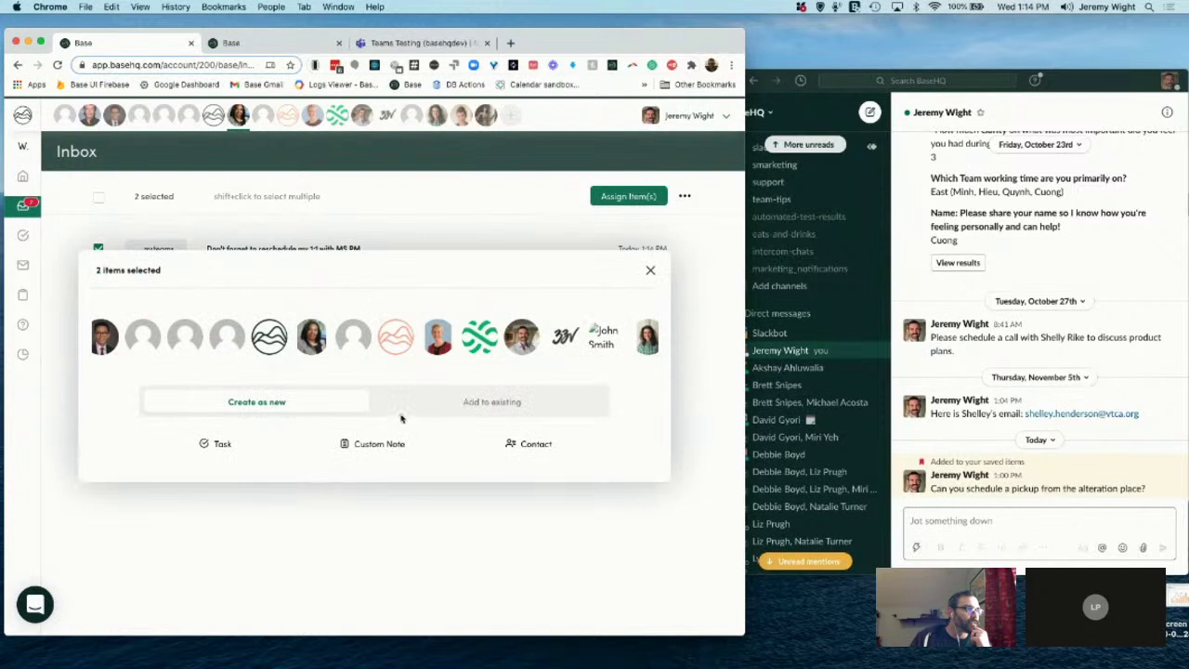
click(313, 345)
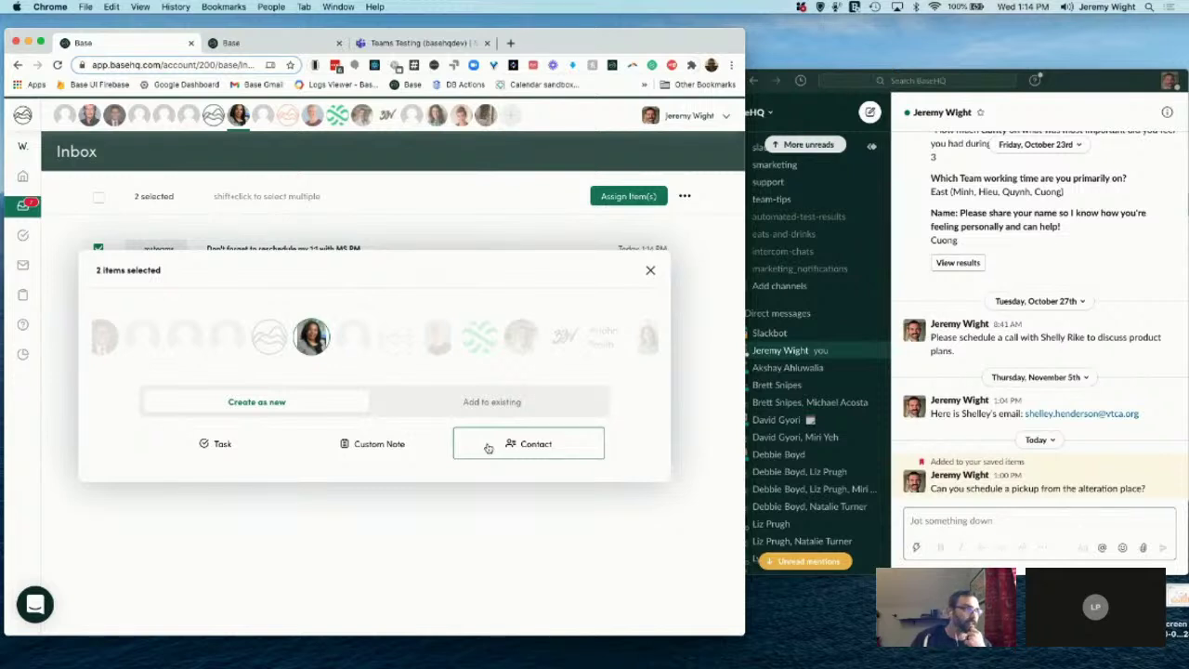
click(247, 450)
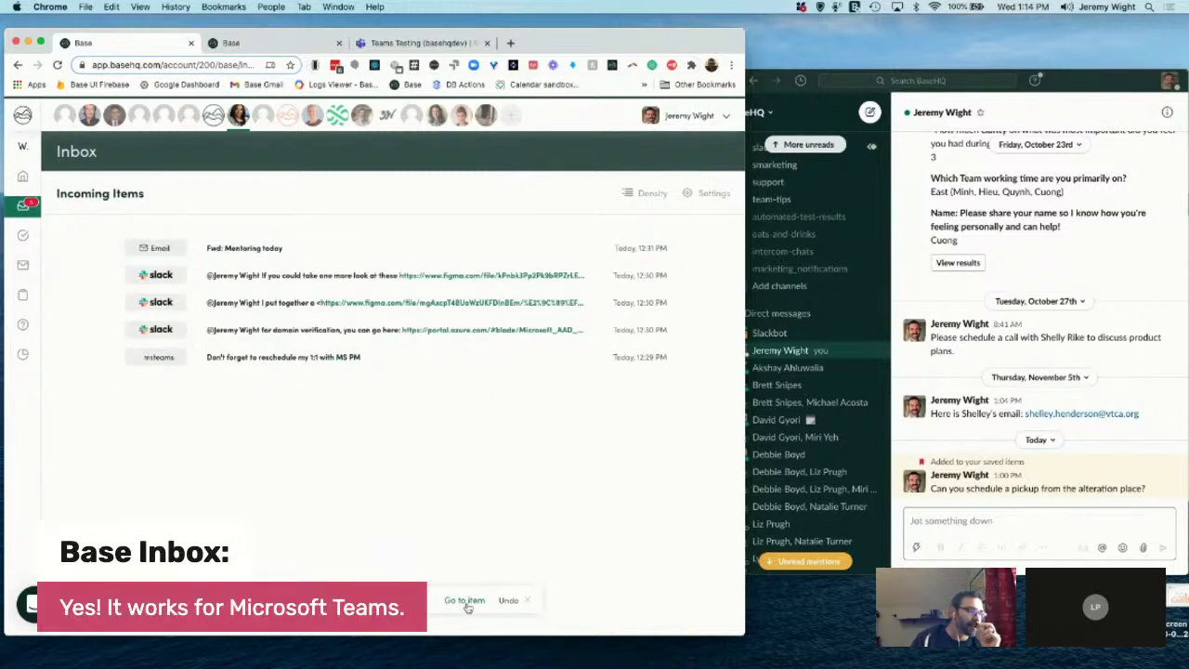
click(466, 604)
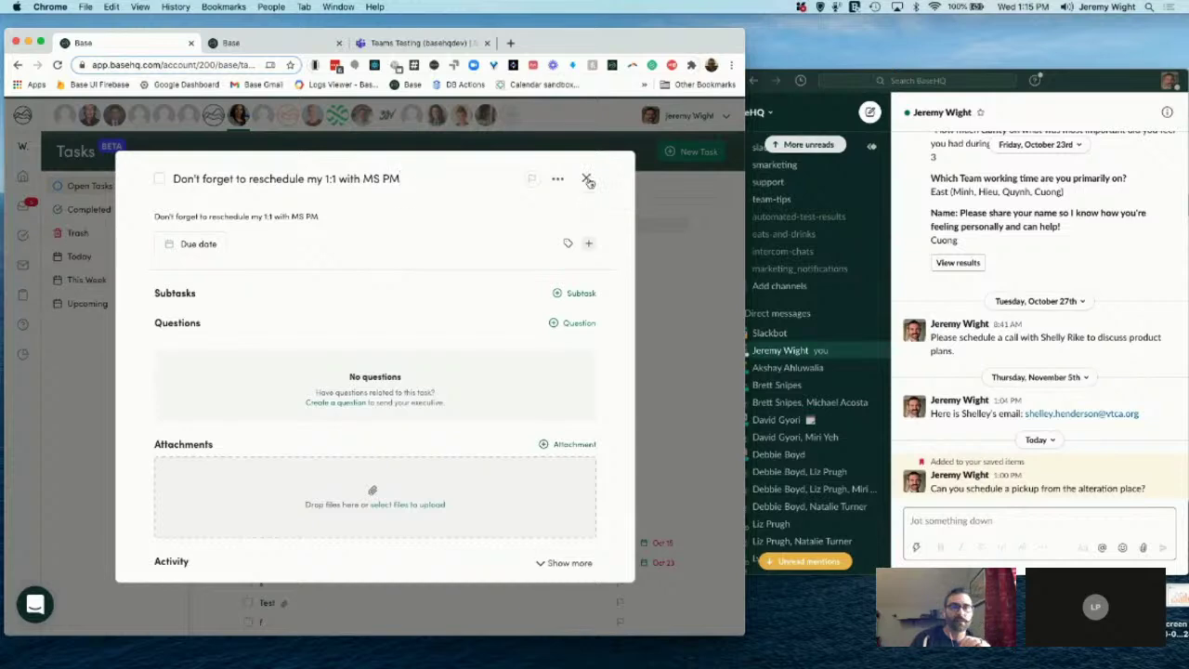
Step: Close the reschedule task's detail view to get back to Open Tasks
click(586, 178)
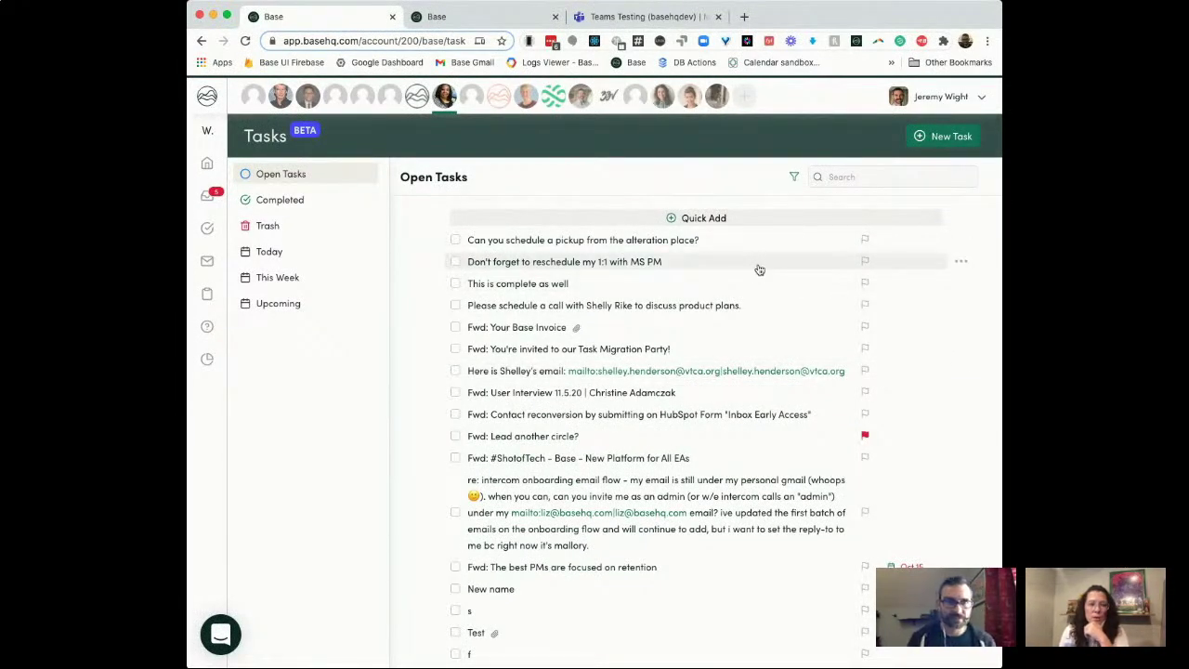
mouse_move(209, 197)
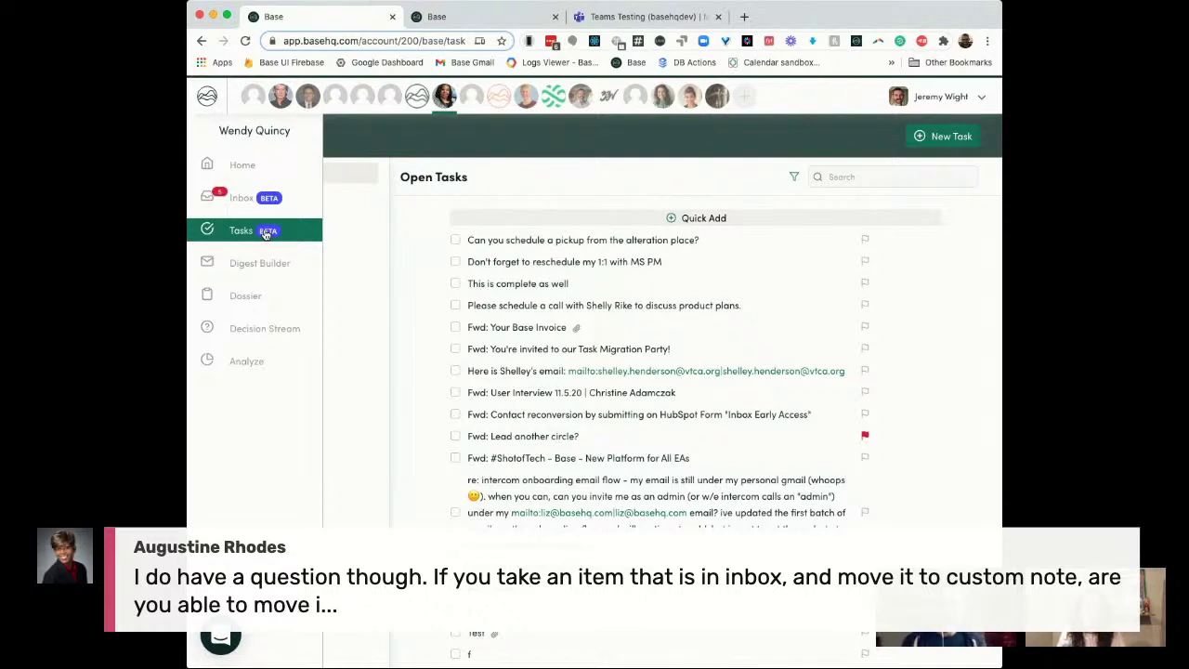
click(265, 233)
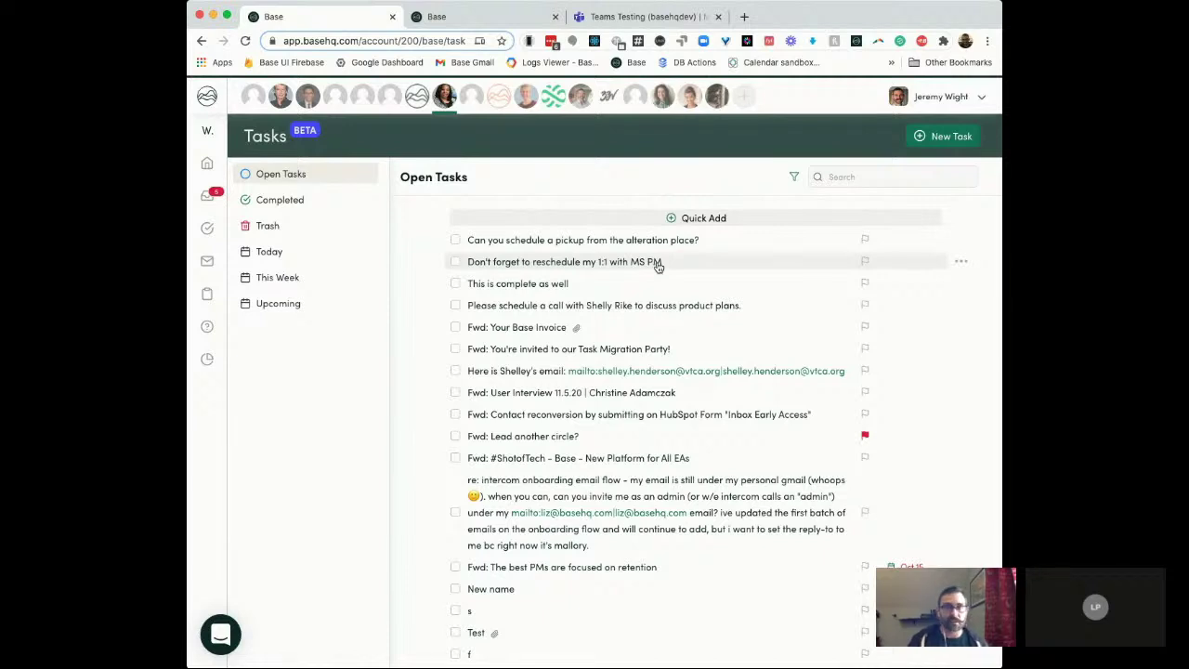
Step: Add the draft question 'What is the urgency on this meeting?' to the reschedule task and open it in Decision Stream
click(656, 264)
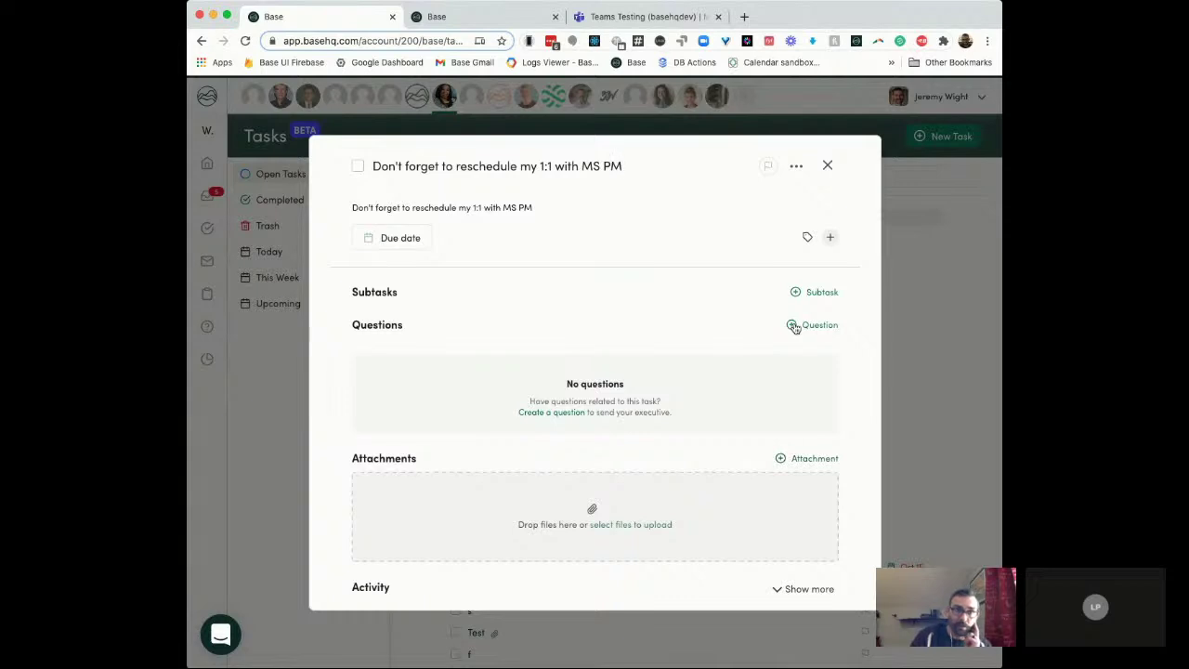
click(791, 326)
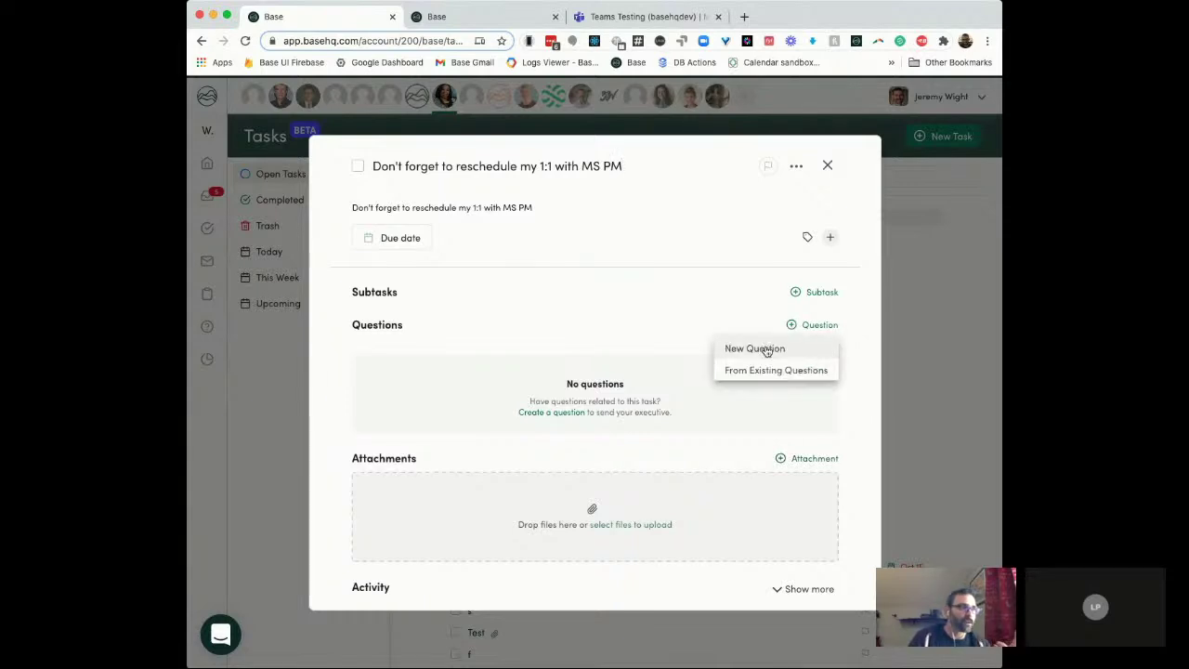
click(767, 349)
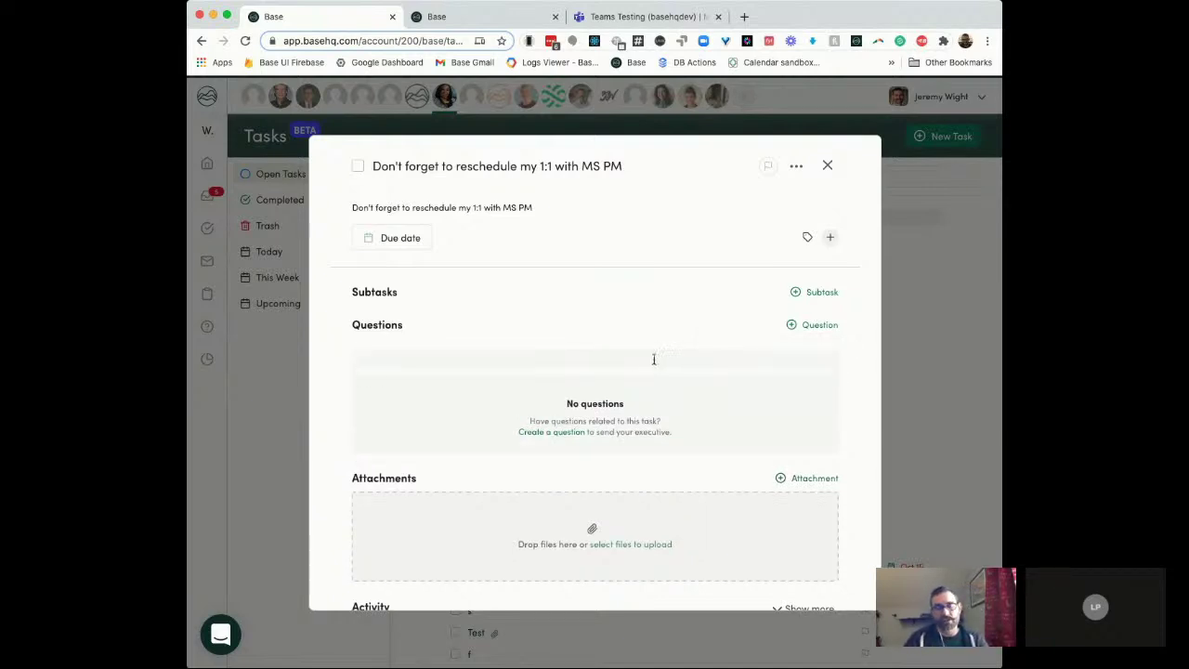
text(W)
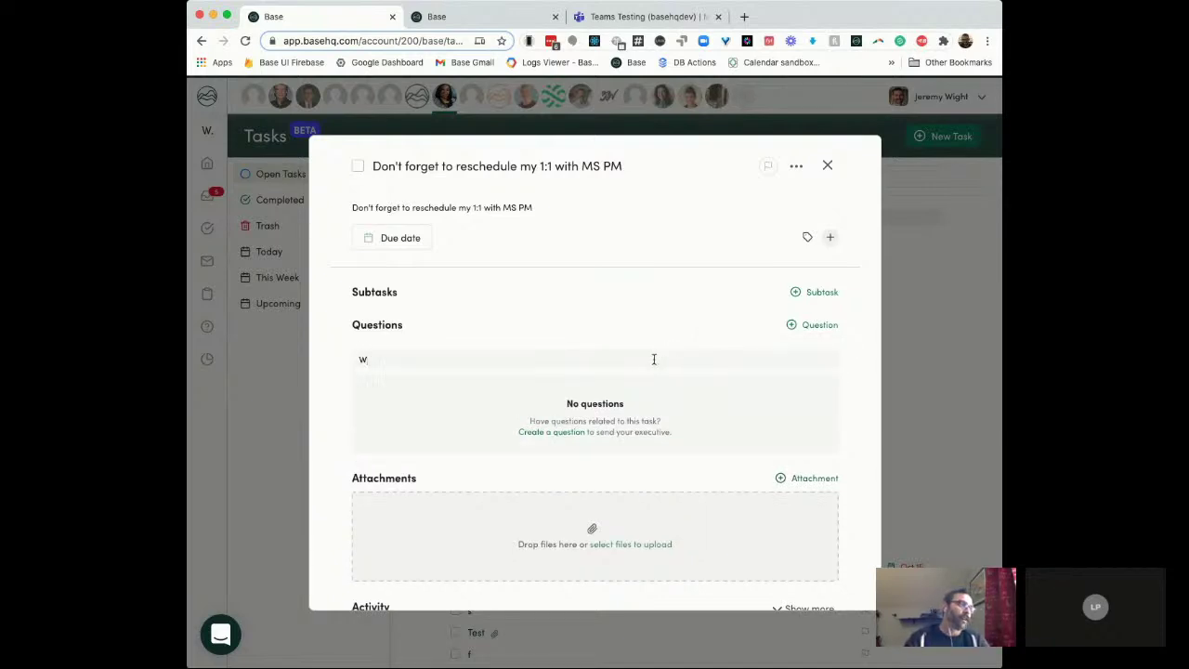
text(hat i)
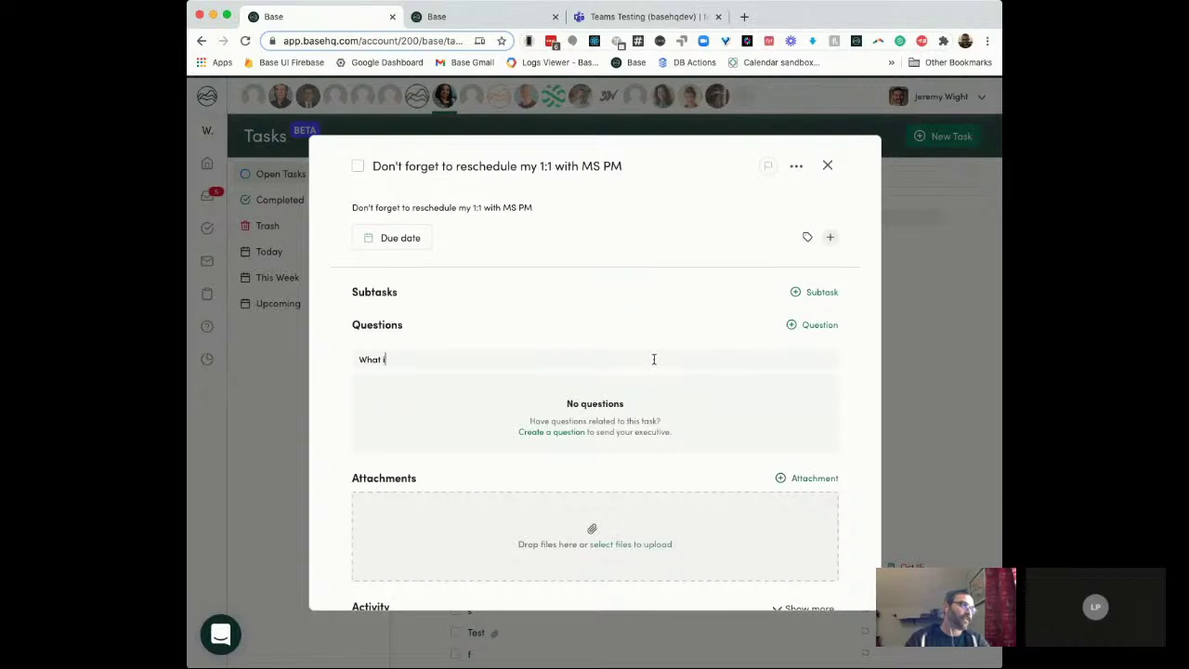
text(s the urg)
key(BackSpace)
text(rgency on this)
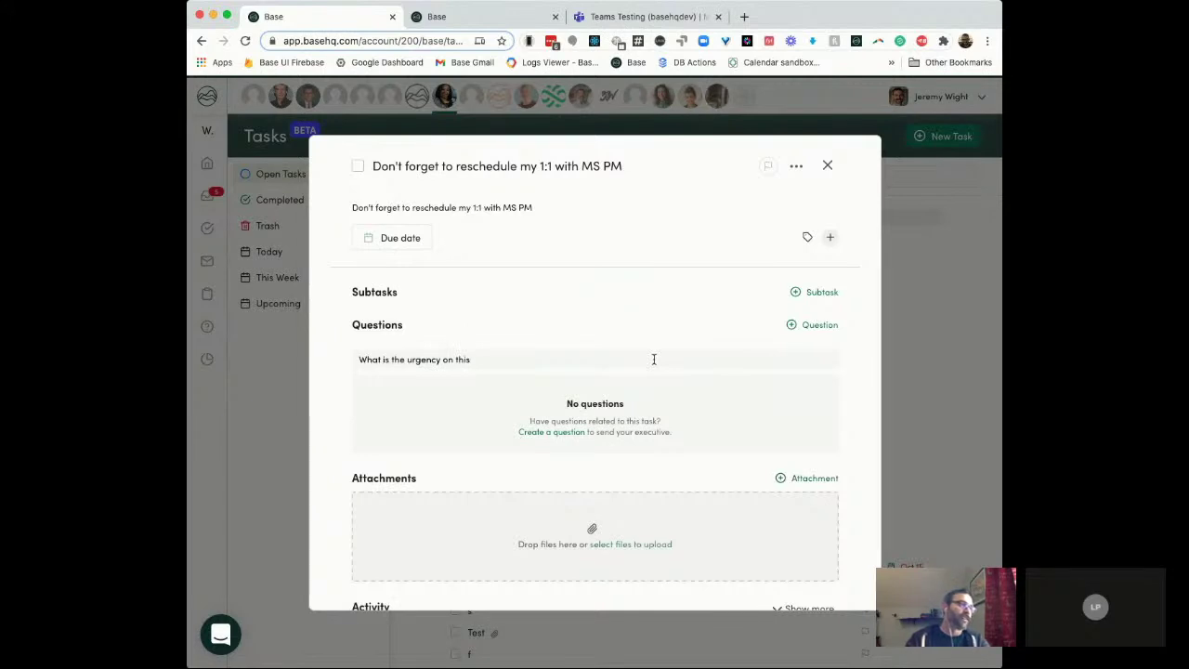
text(me)
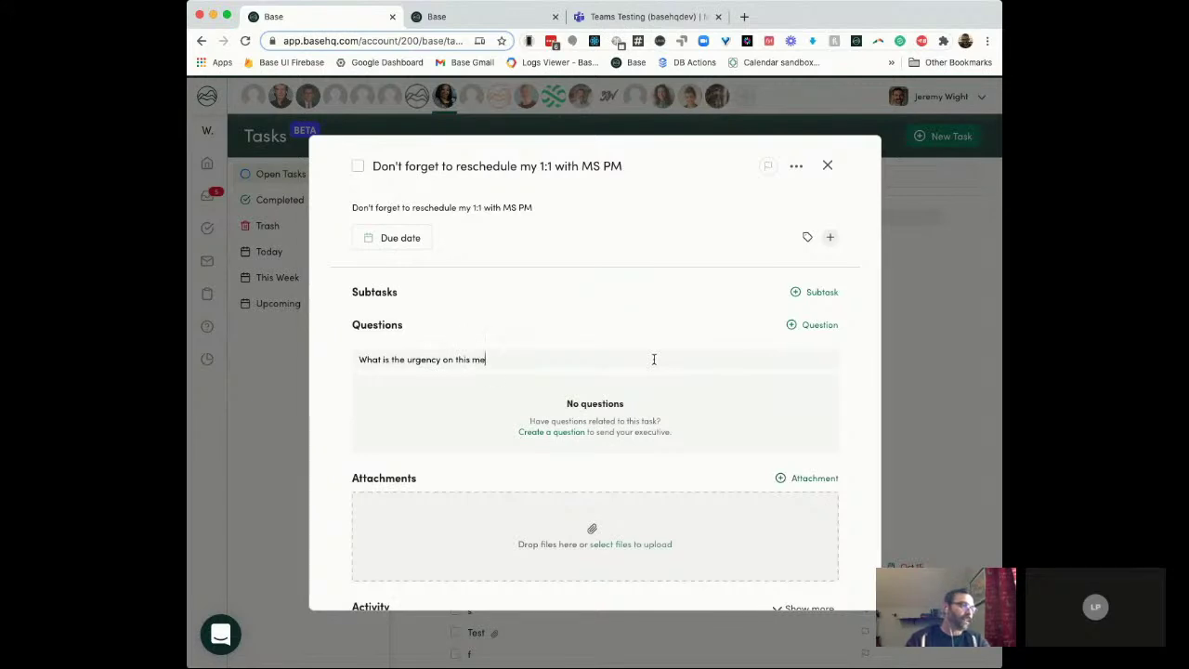
text(eting?)
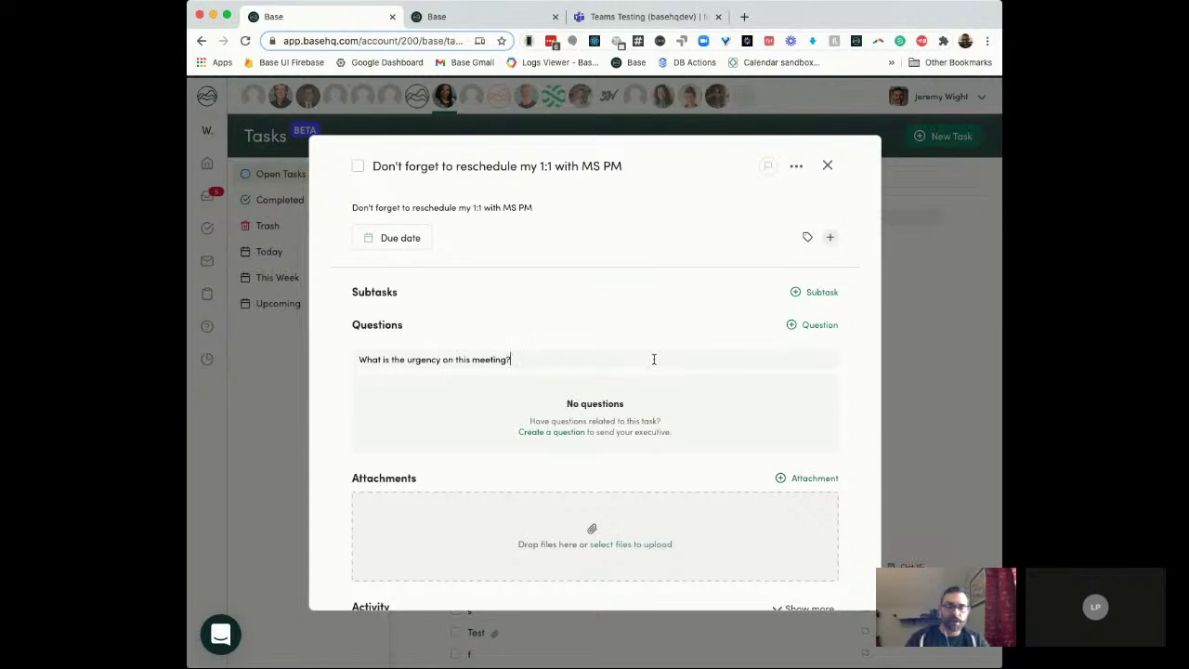
key(Return)
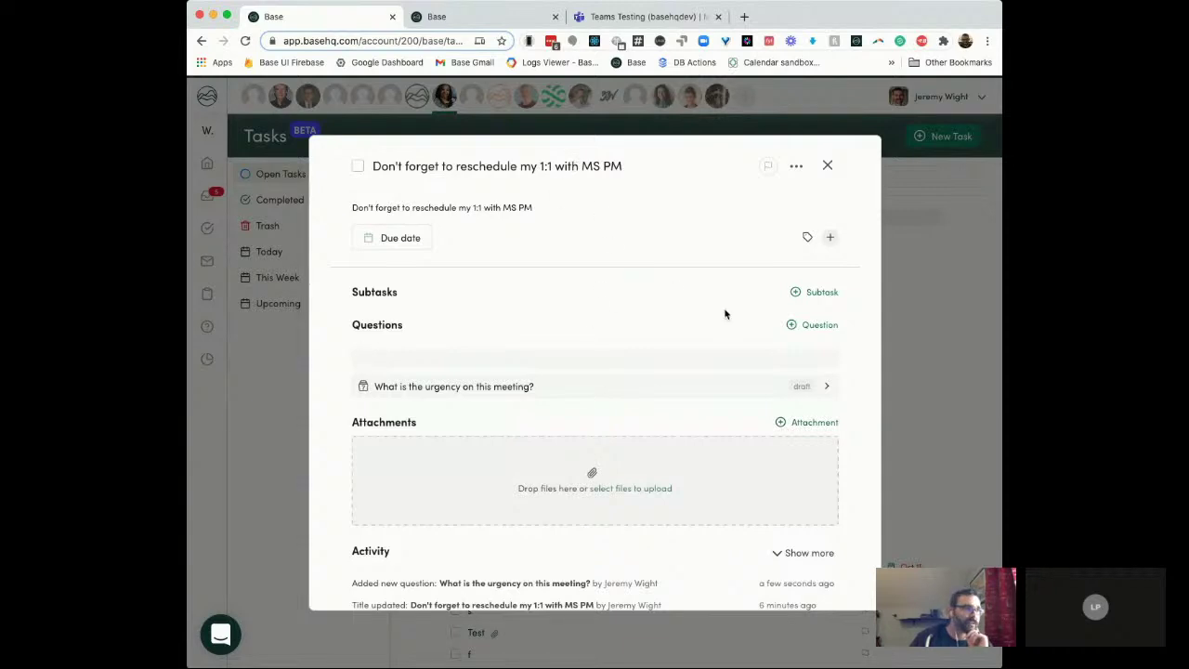
click(821, 389)
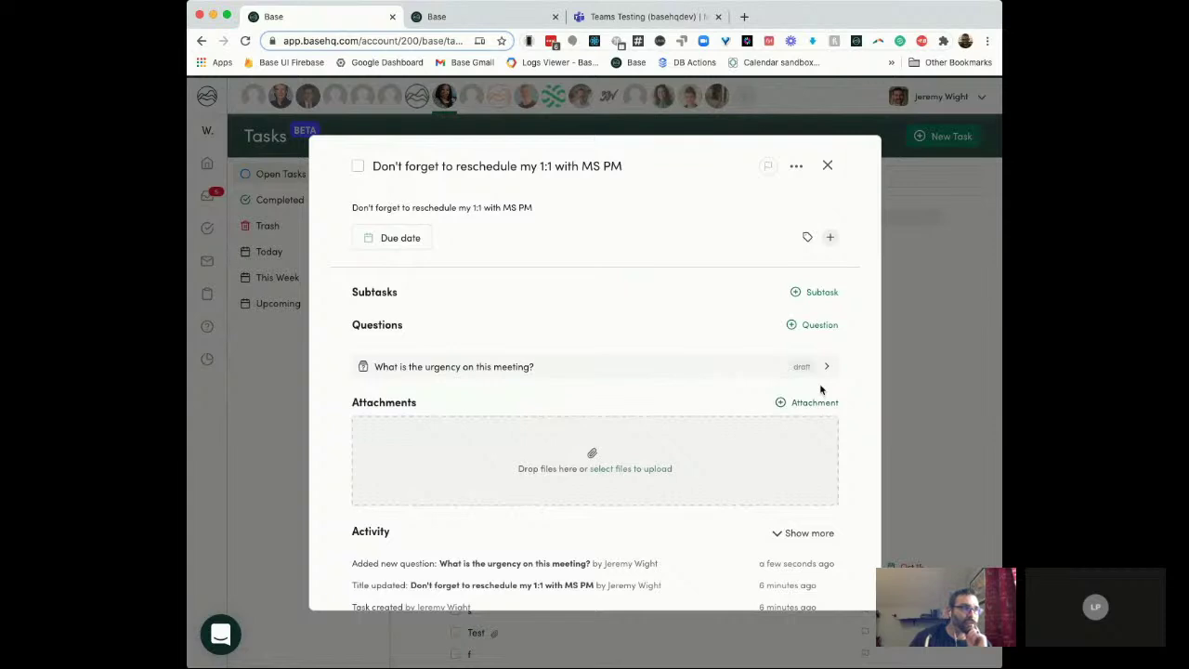
click(803, 367)
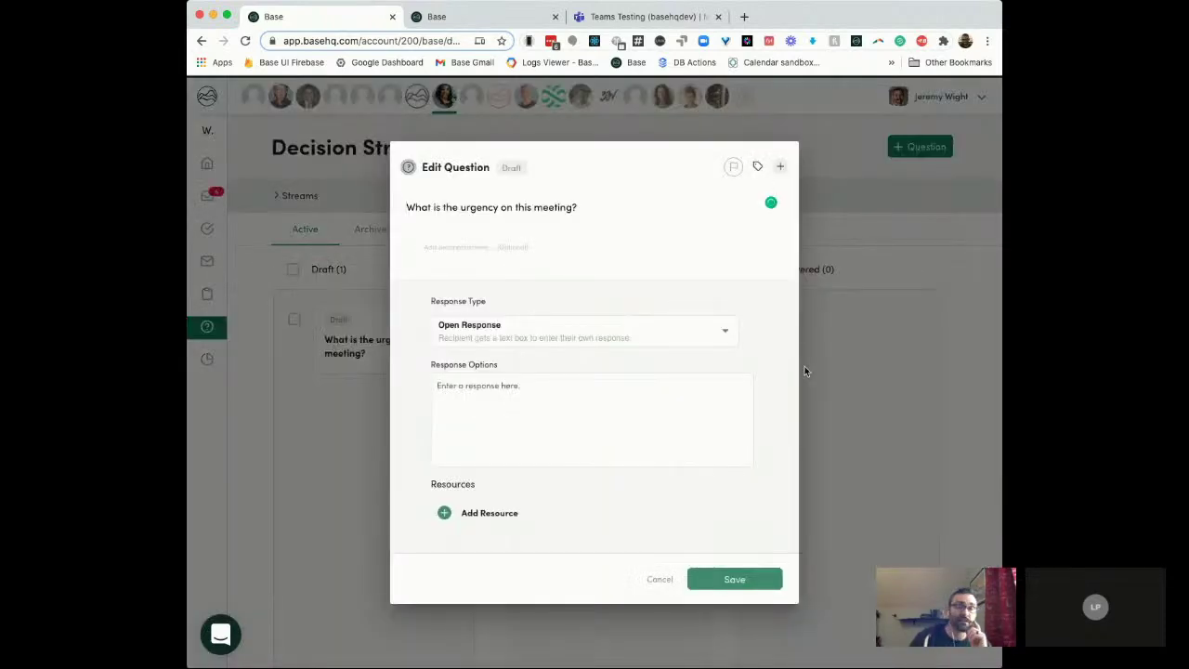
Step: Change the urgency question's response type to Single-Select
click(722, 330)
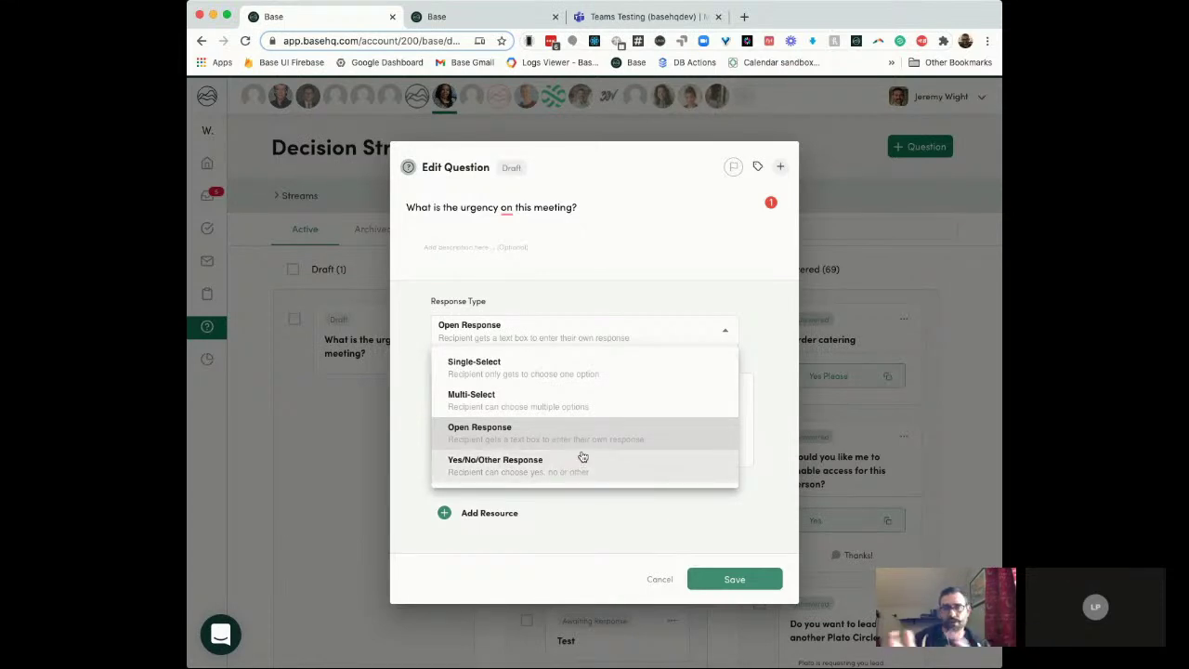
click(583, 376)
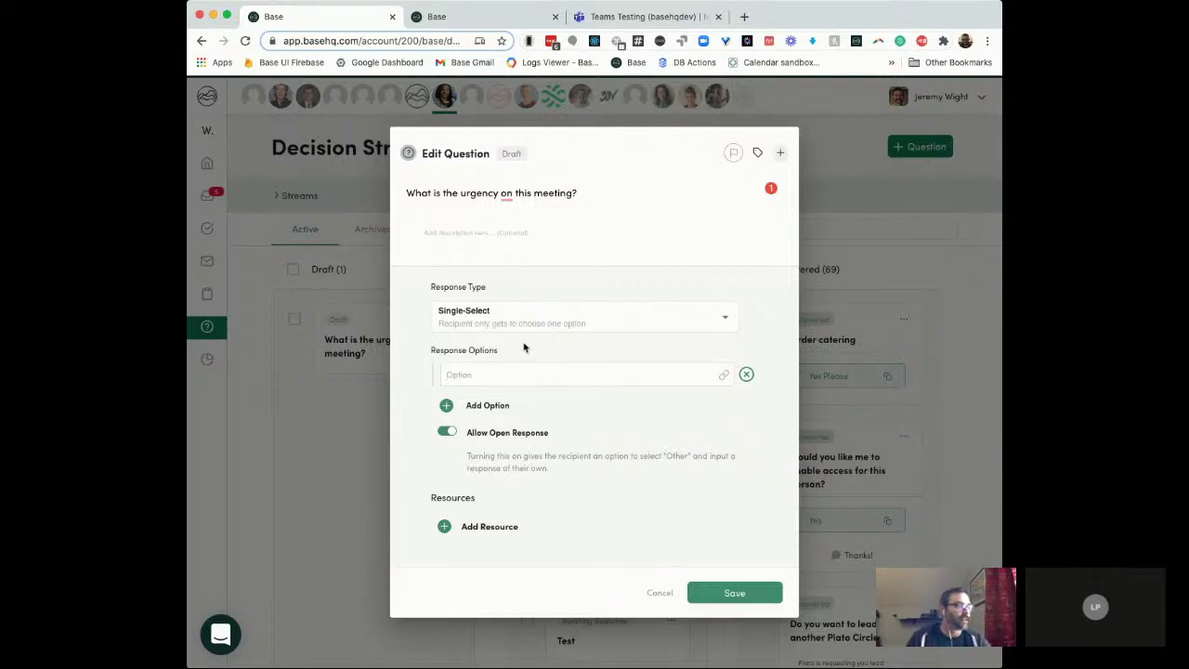
Step: Describe the question as 'When do you prefer?' and add an ASAP option and 'Somewhat - Next week'
click(506, 234)
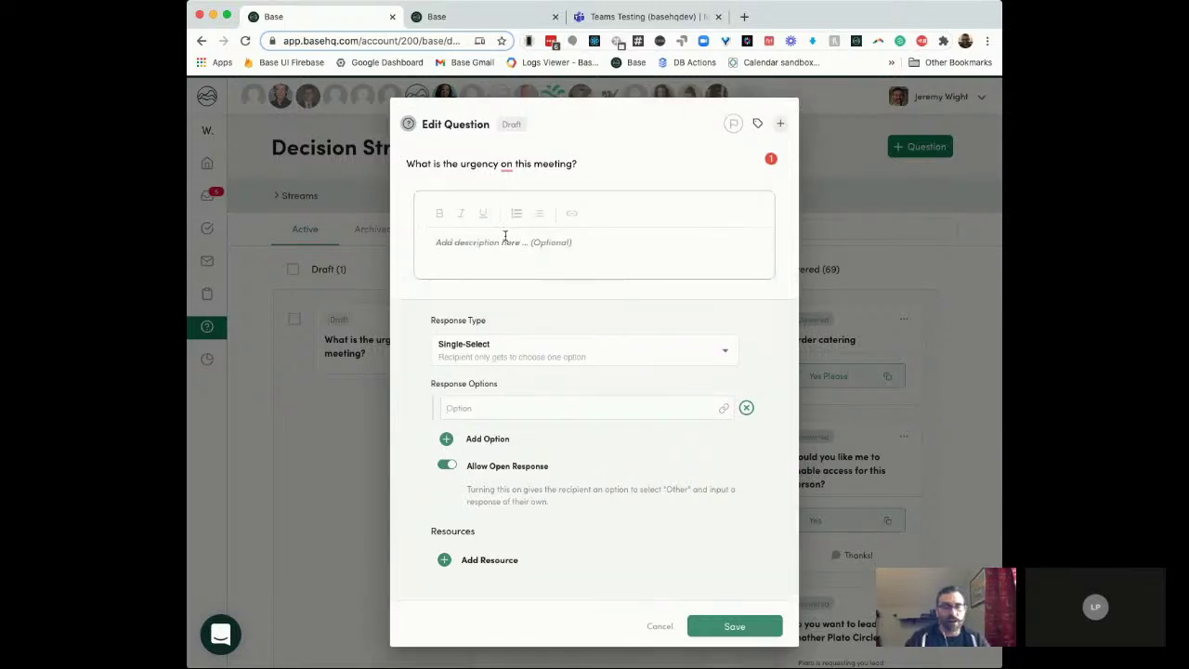
text(When)
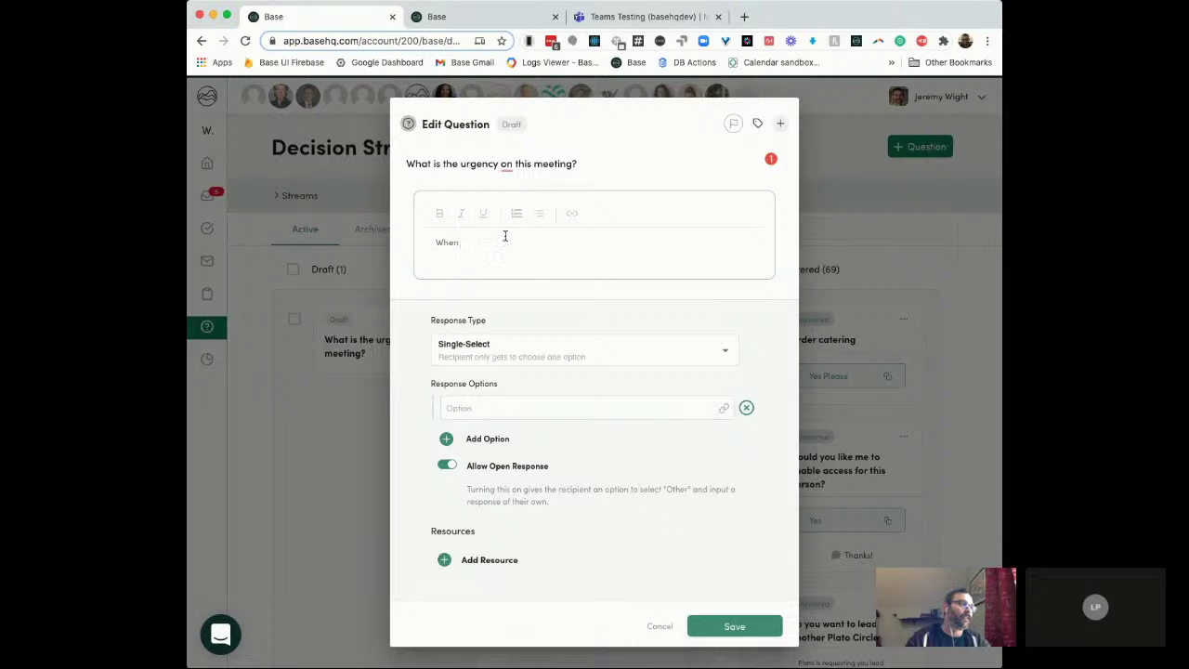
text( do you prefer?)
click(487, 410)
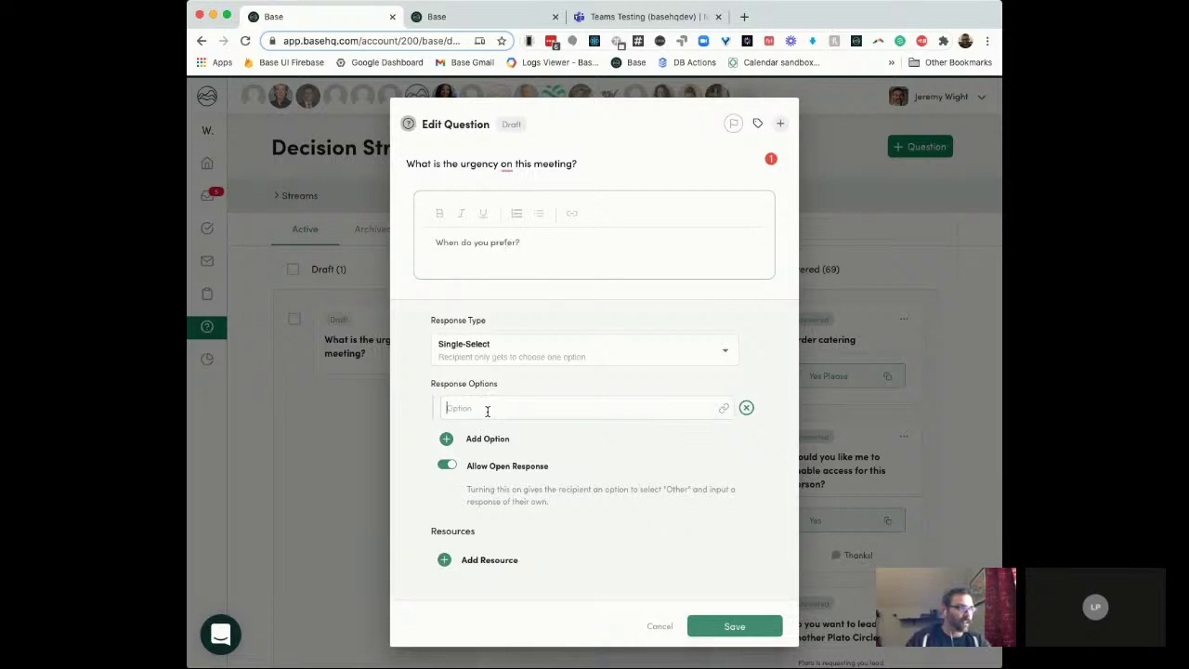
text(This w)
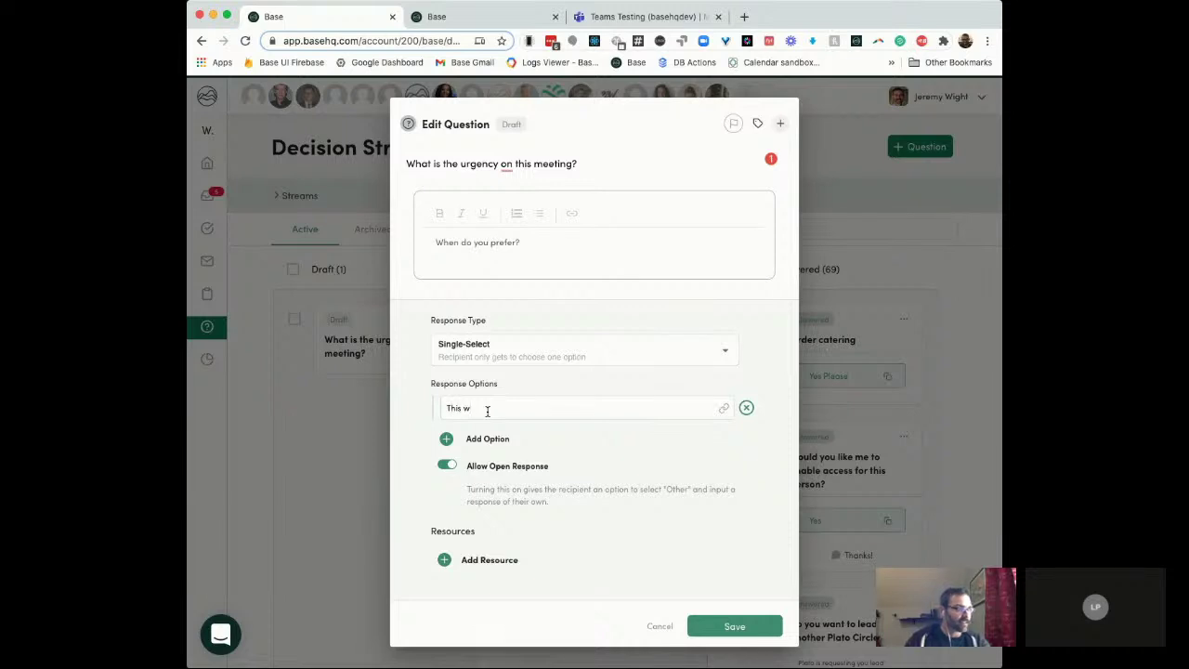
text(ASAP -)
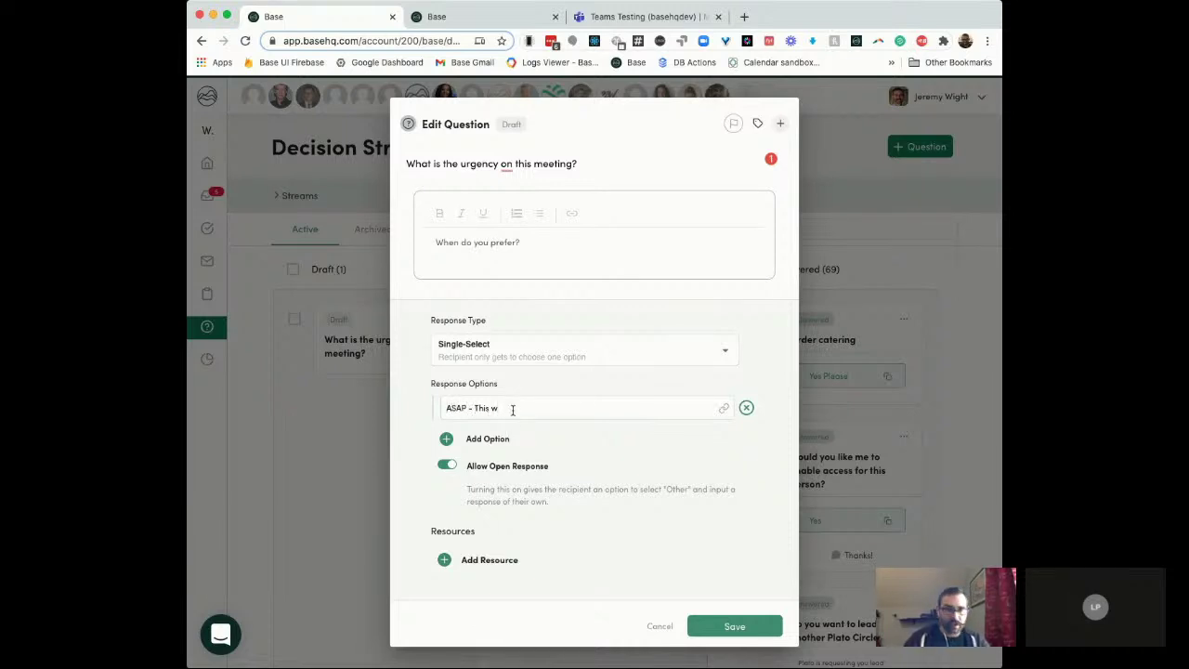
text(eek)
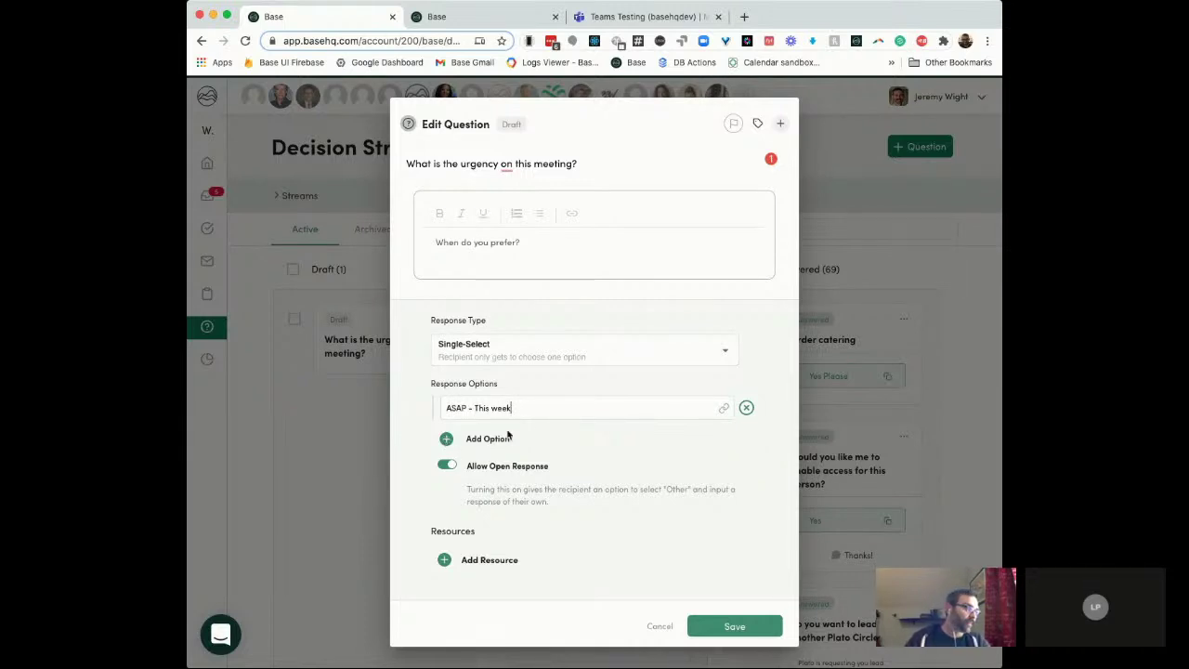
click(453, 438)
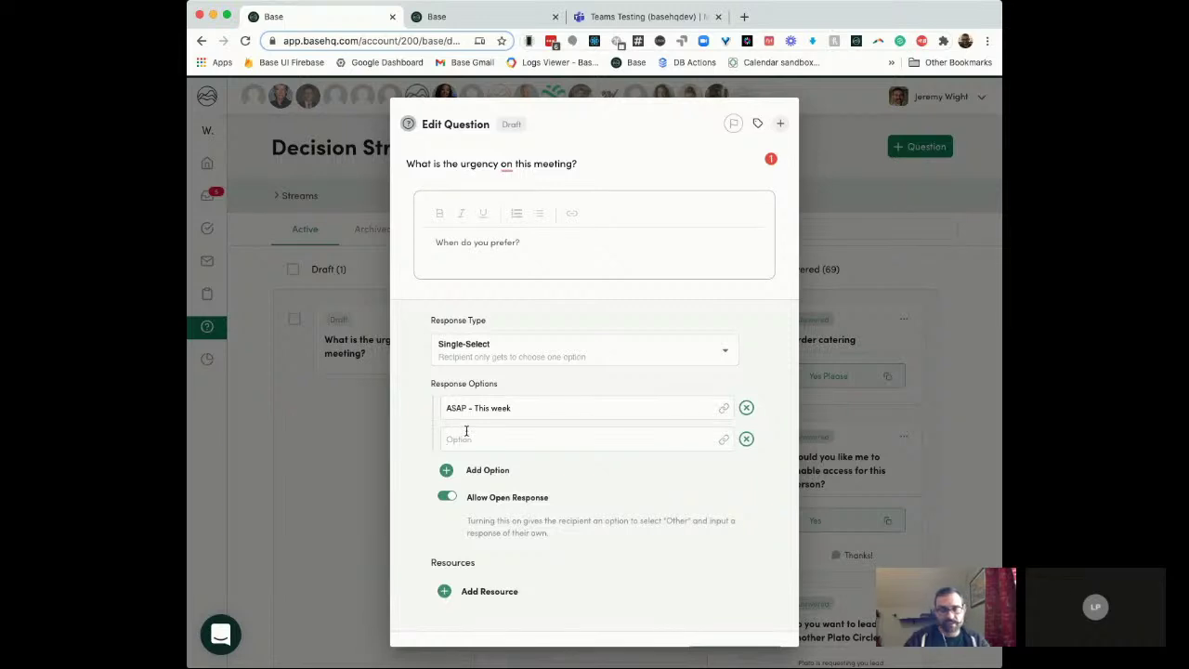
text(Somewhat - )
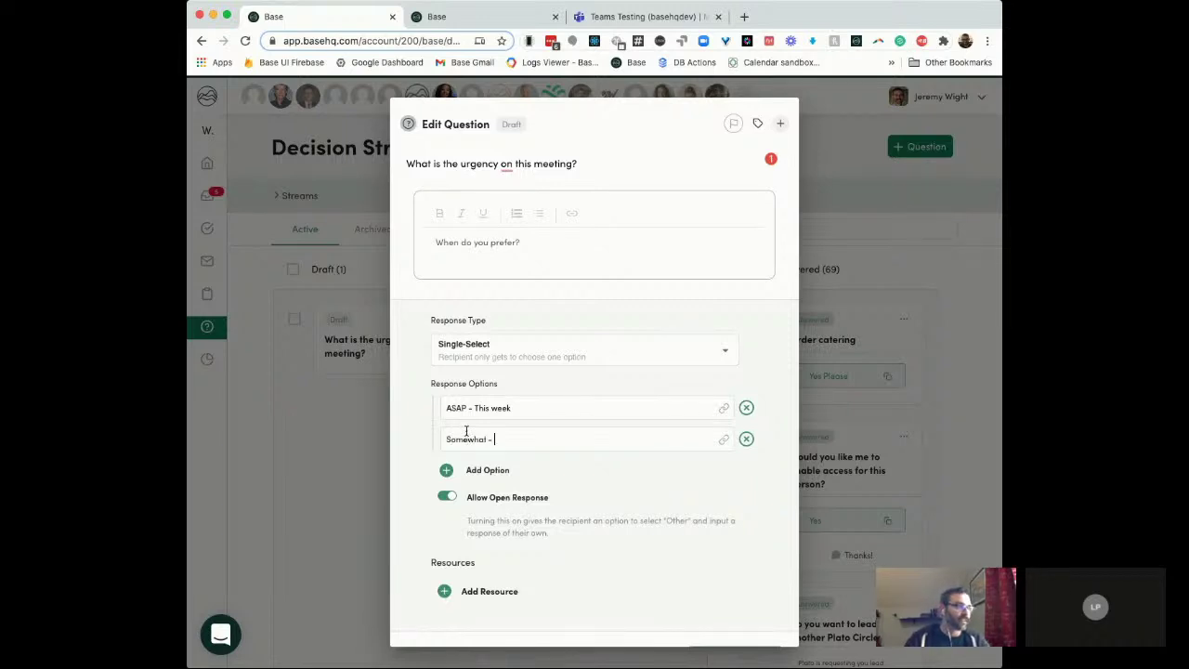
text(Next week)
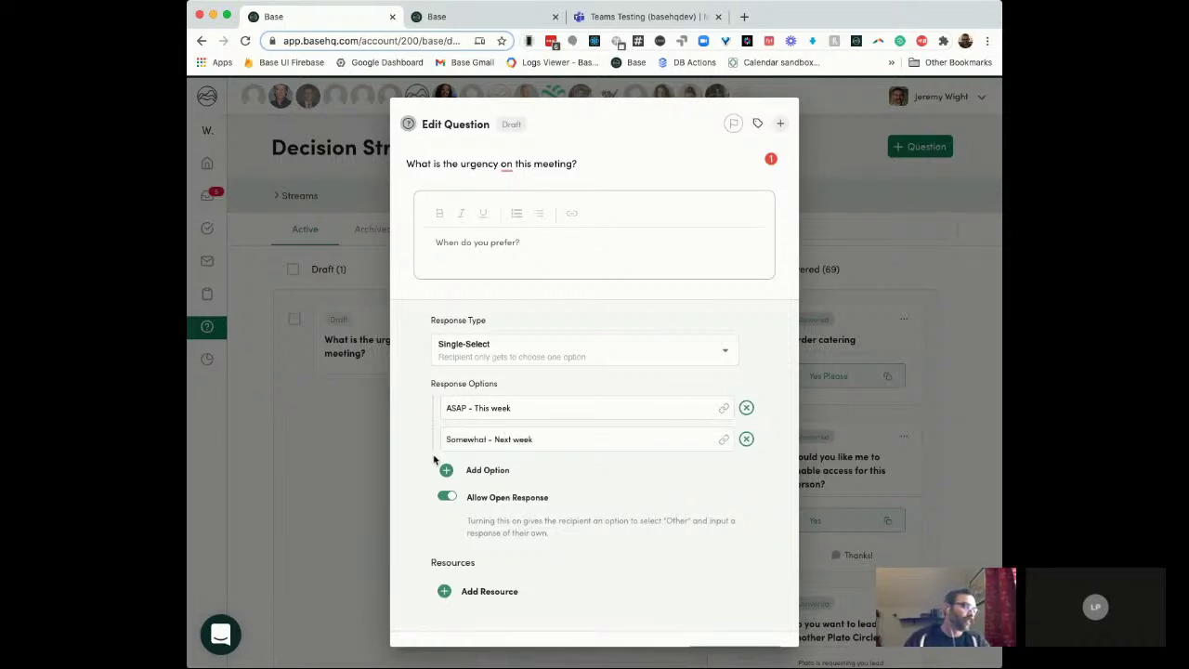
Step: Add a third option, 'Before end of year', and save the question
click(448, 471)
text(B)
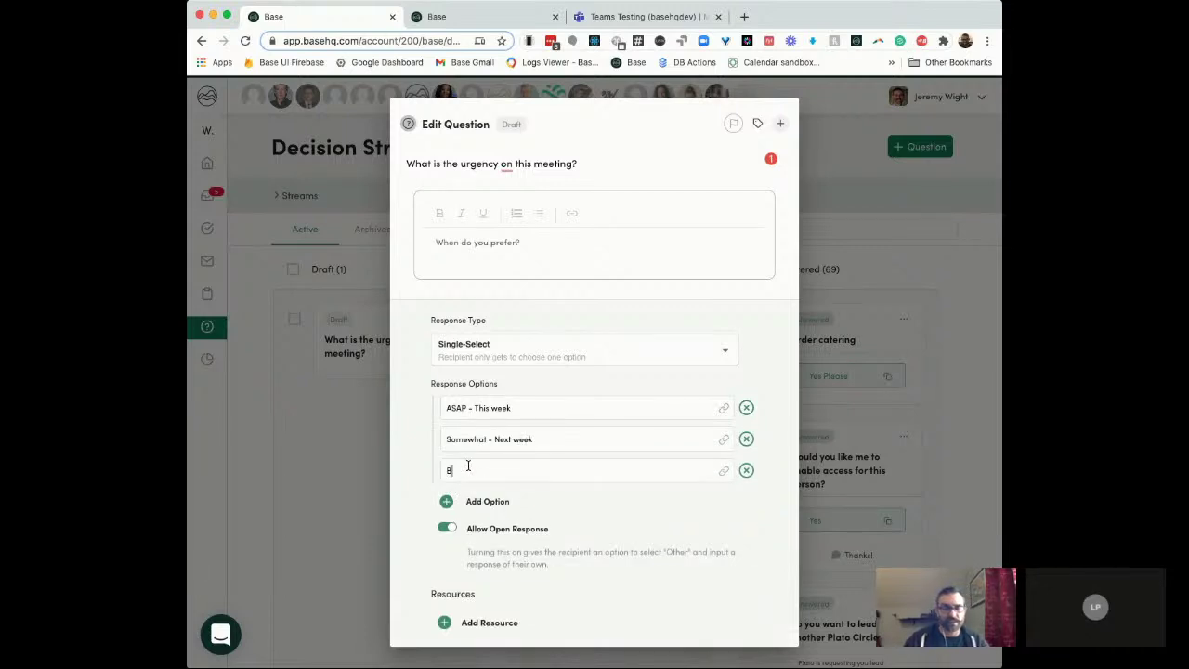
key(BackSpace)
text(Bef)
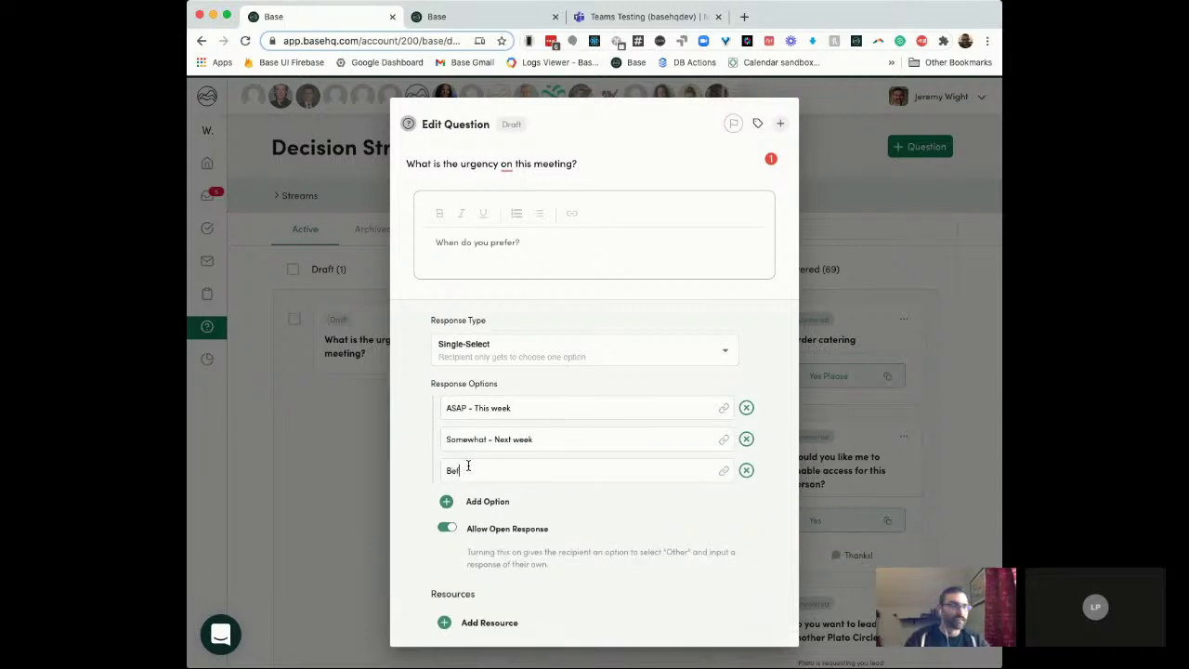
text(ore end of yea)
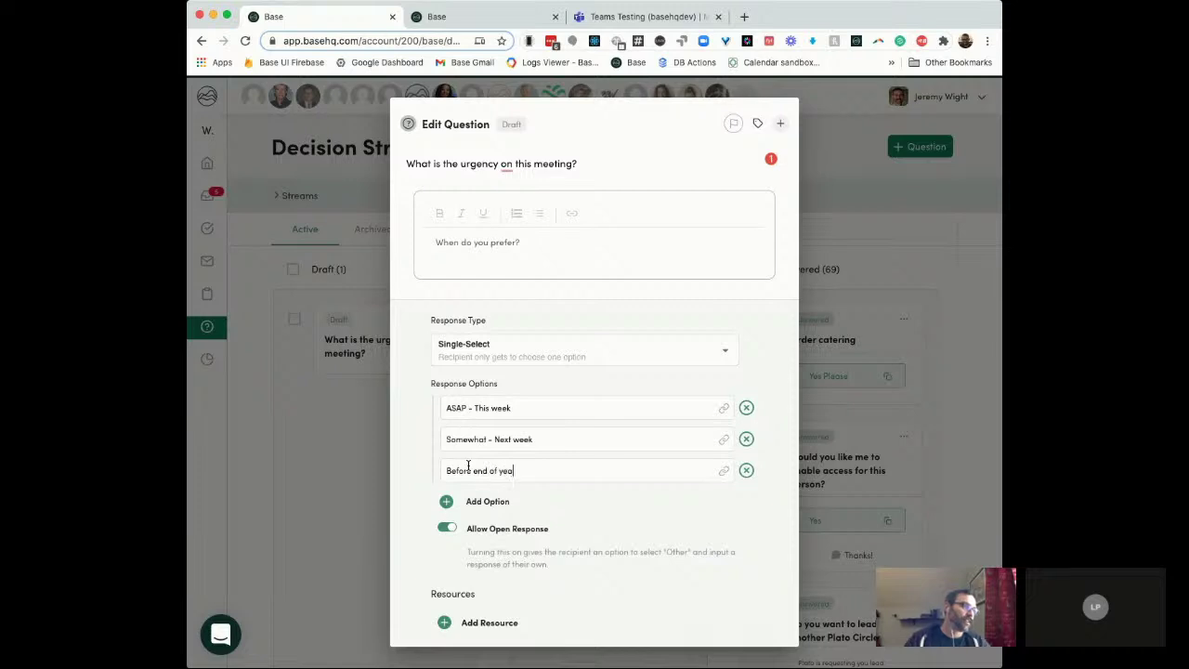
text(r)
scroll(549, 557, down, 2)
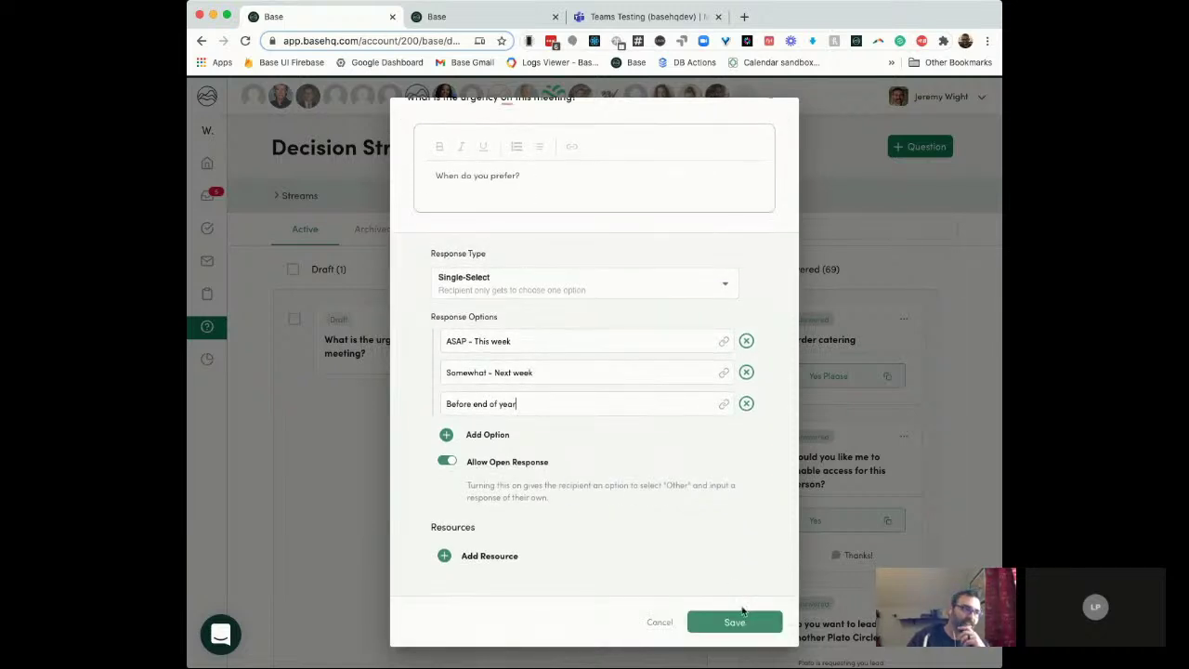
click(743, 621)
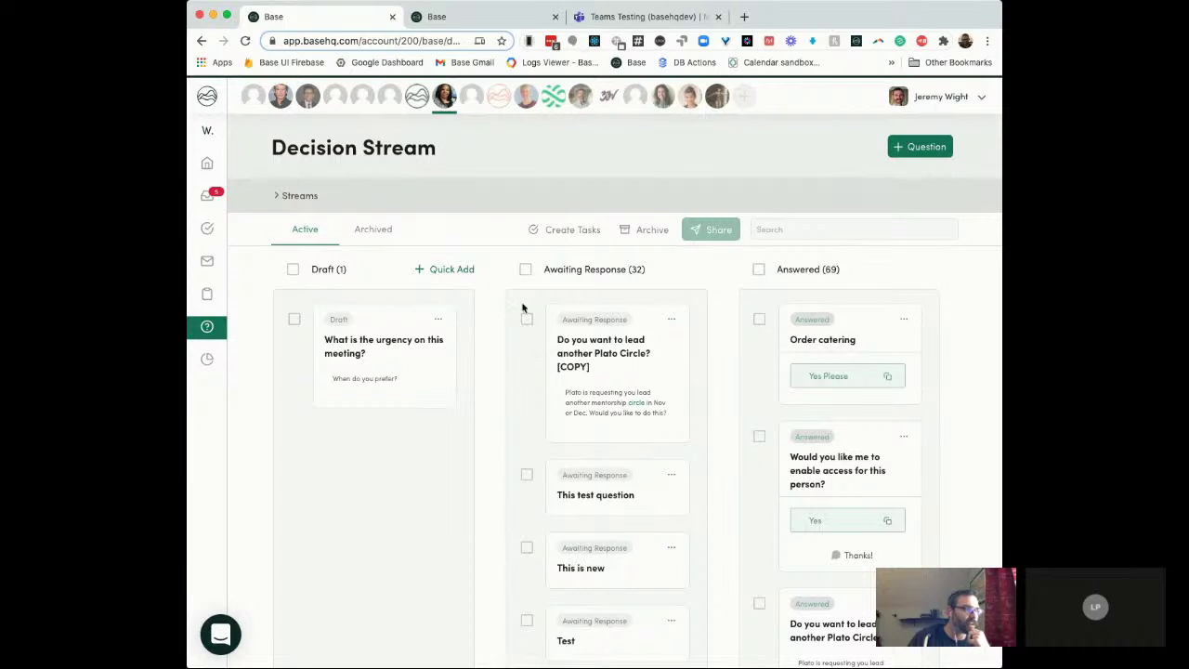
Step: Select the draft urgency question and the Plato Circle [COPY] question and share them together
click(295, 321)
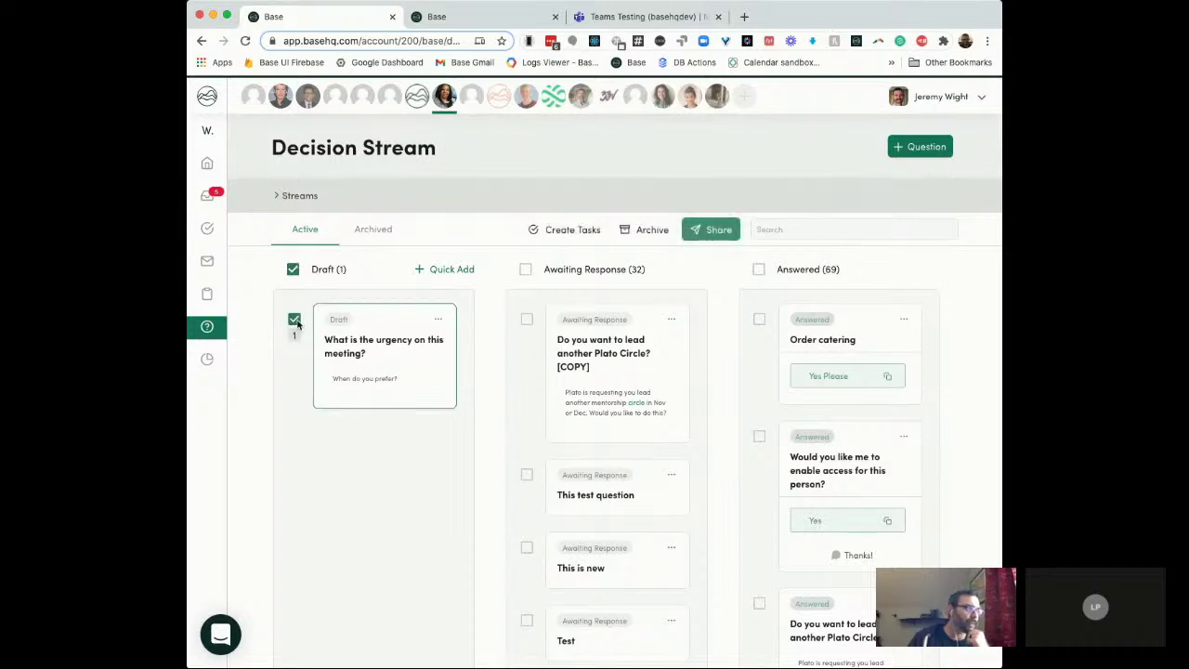
click(527, 319)
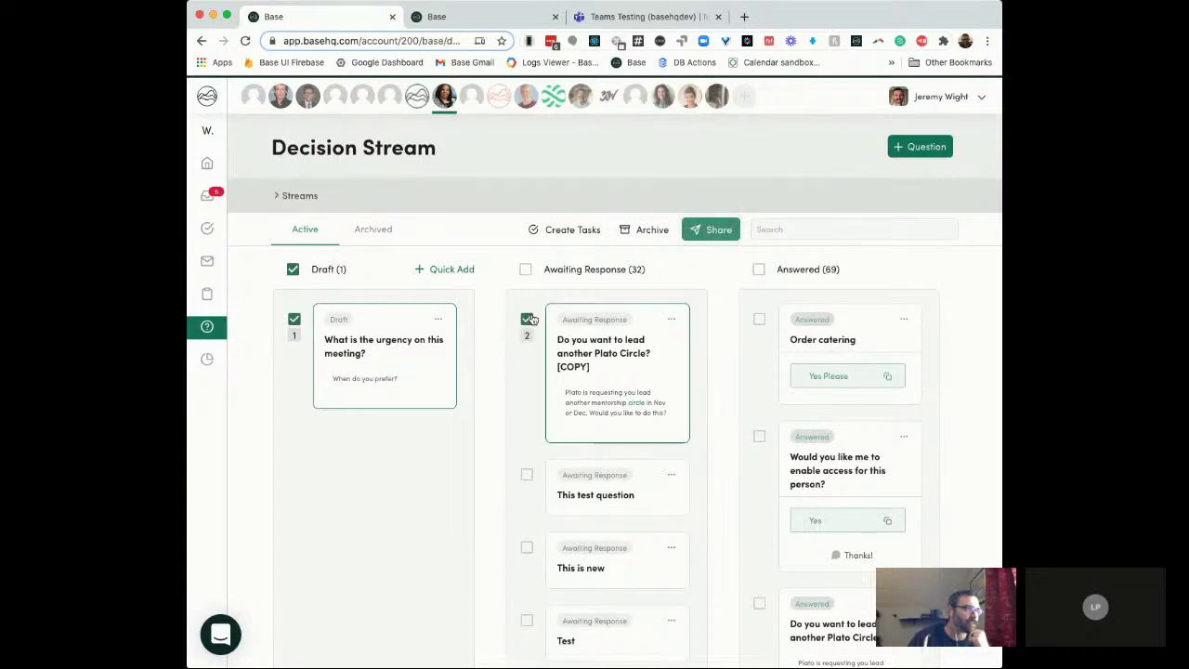
click(711, 234)
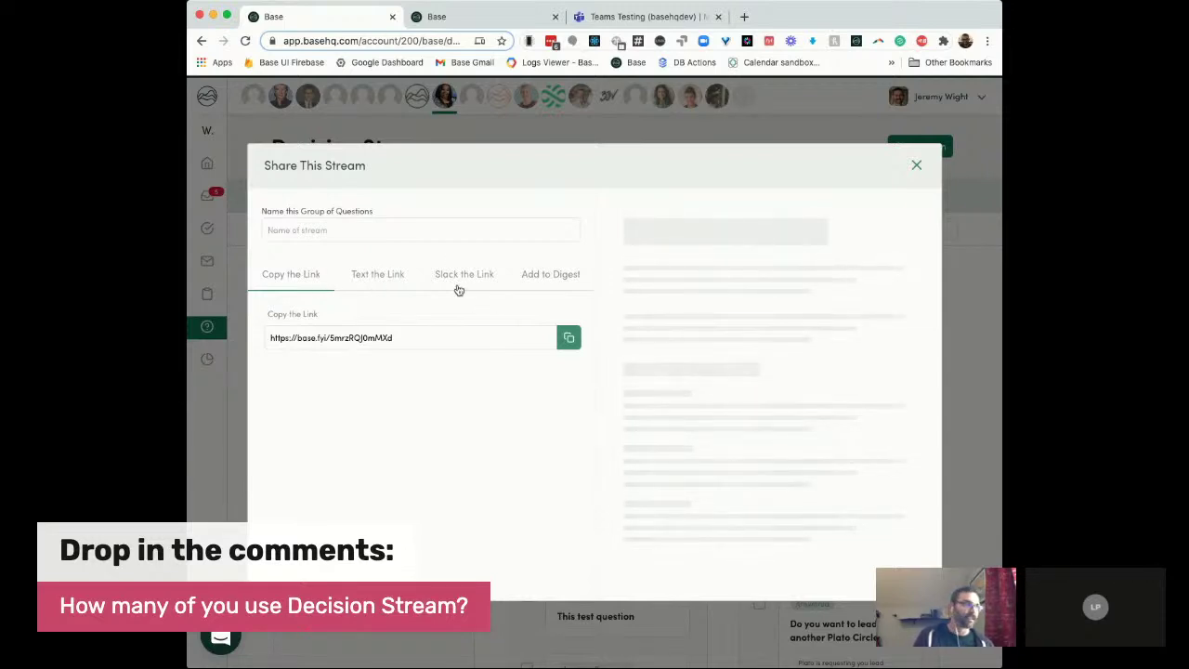
Step: Copy the share link for the two questions using the Copy the Link option
click(395, 275)
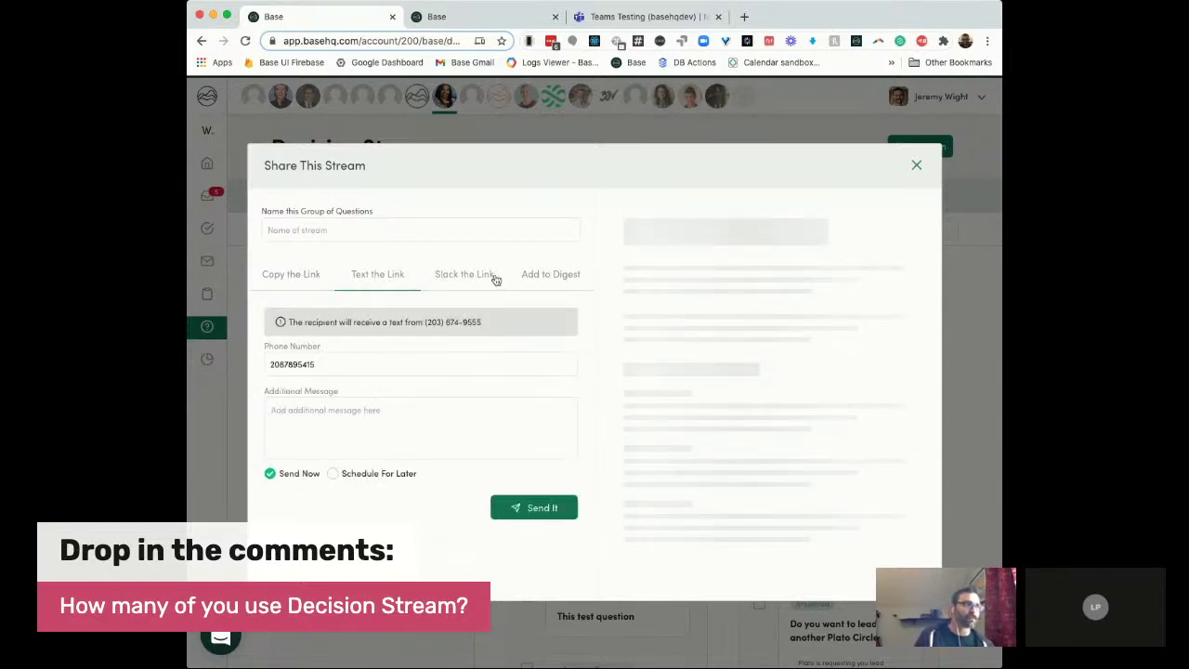
click(305, 275)
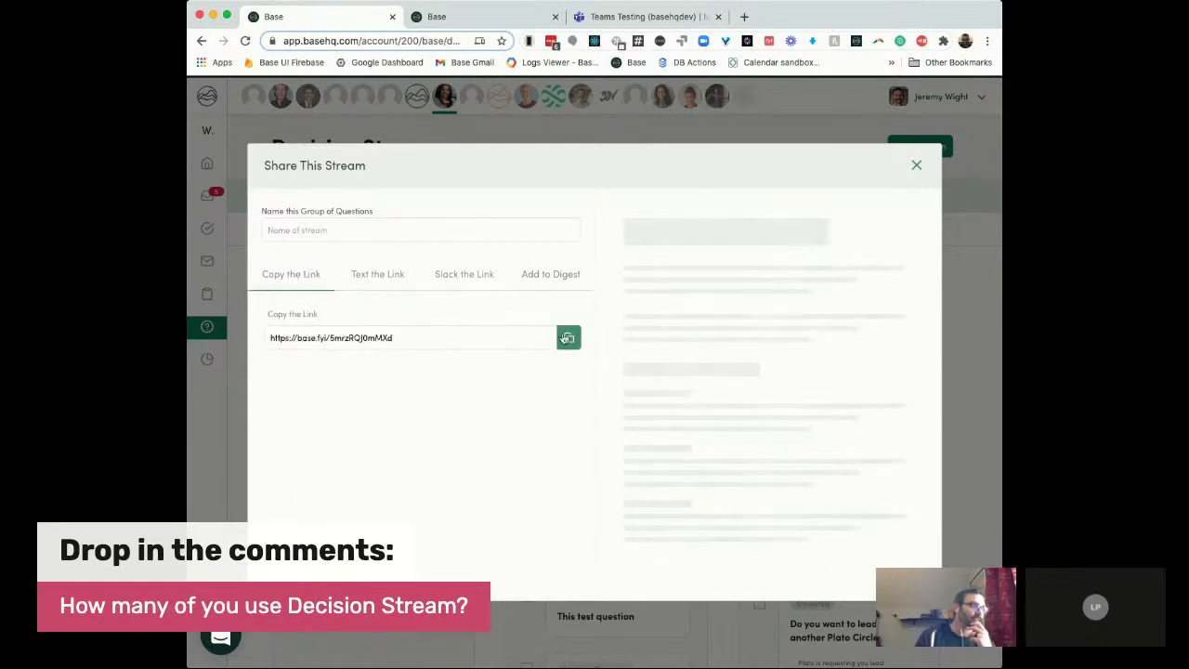
click(568, 338)
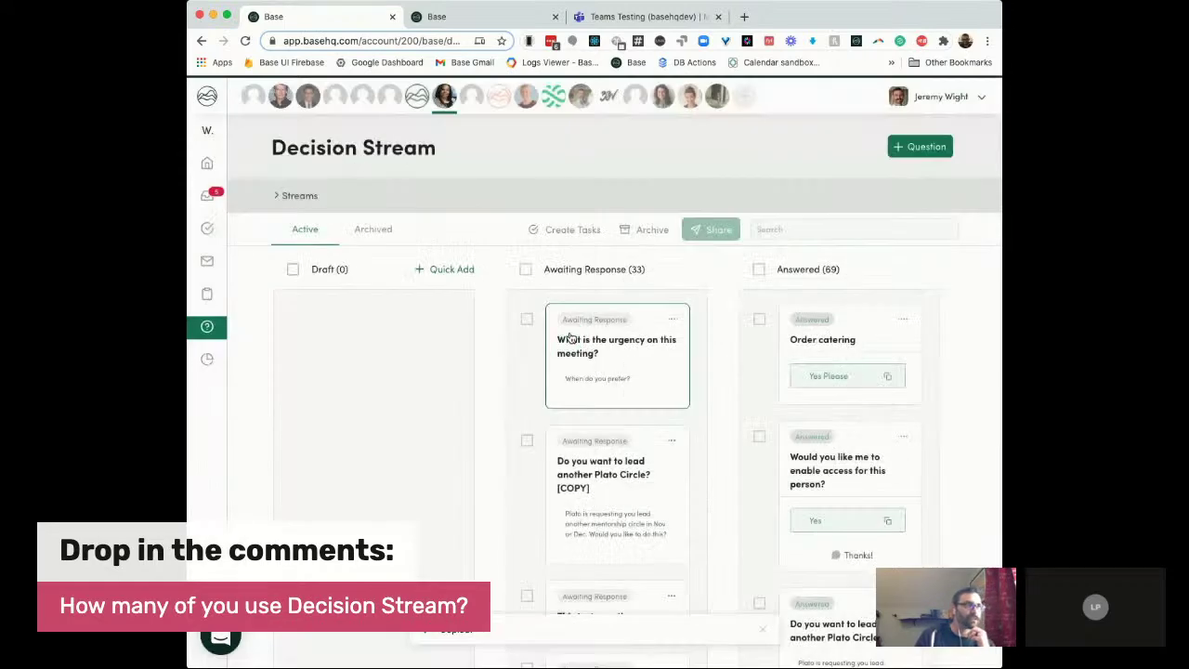
Step: Load the copied share link in a new browser tab, then return to the Decision Stream tab
click(744, 18)
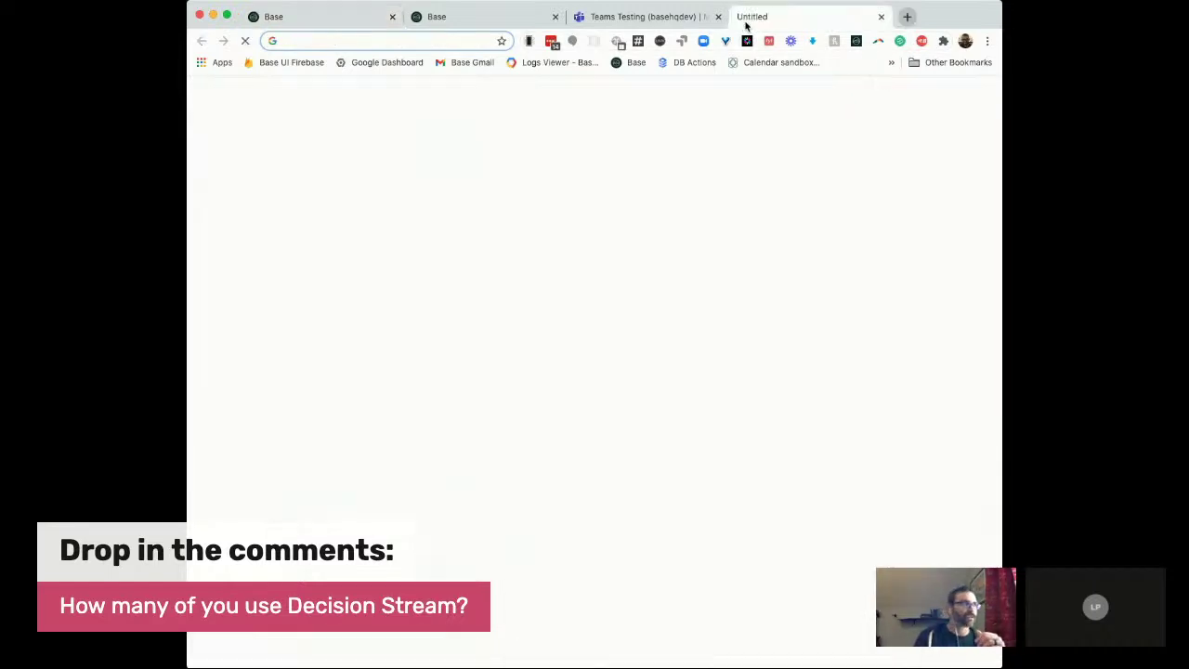
key(super+v)
key(Return)
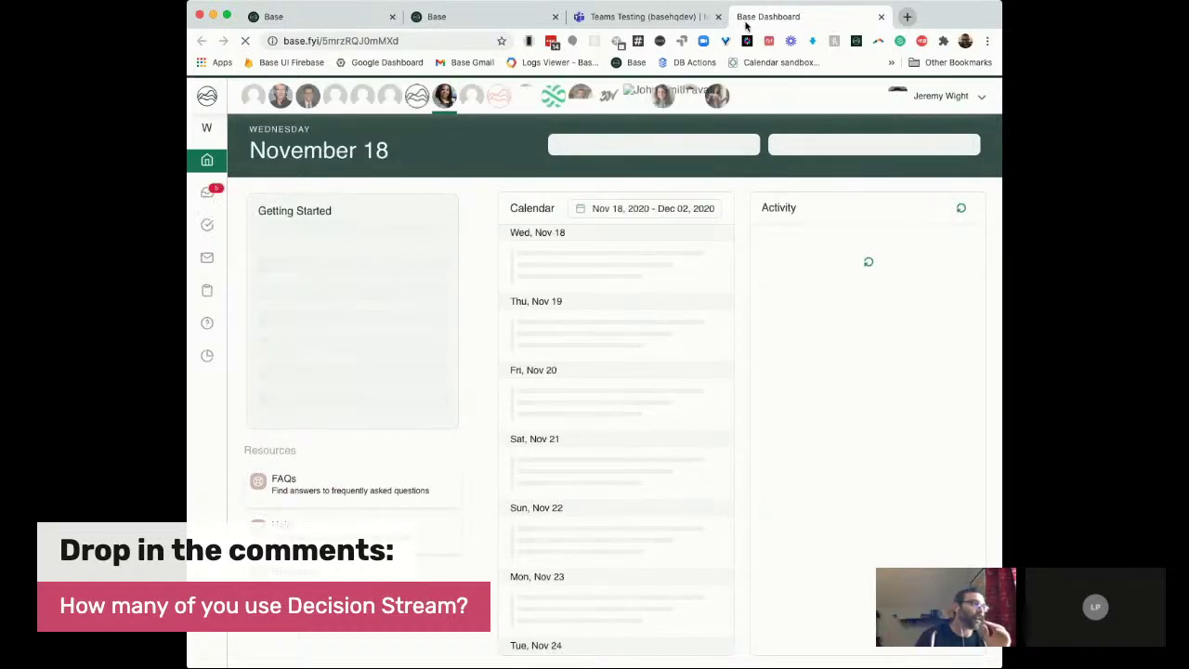
click(417, 41)
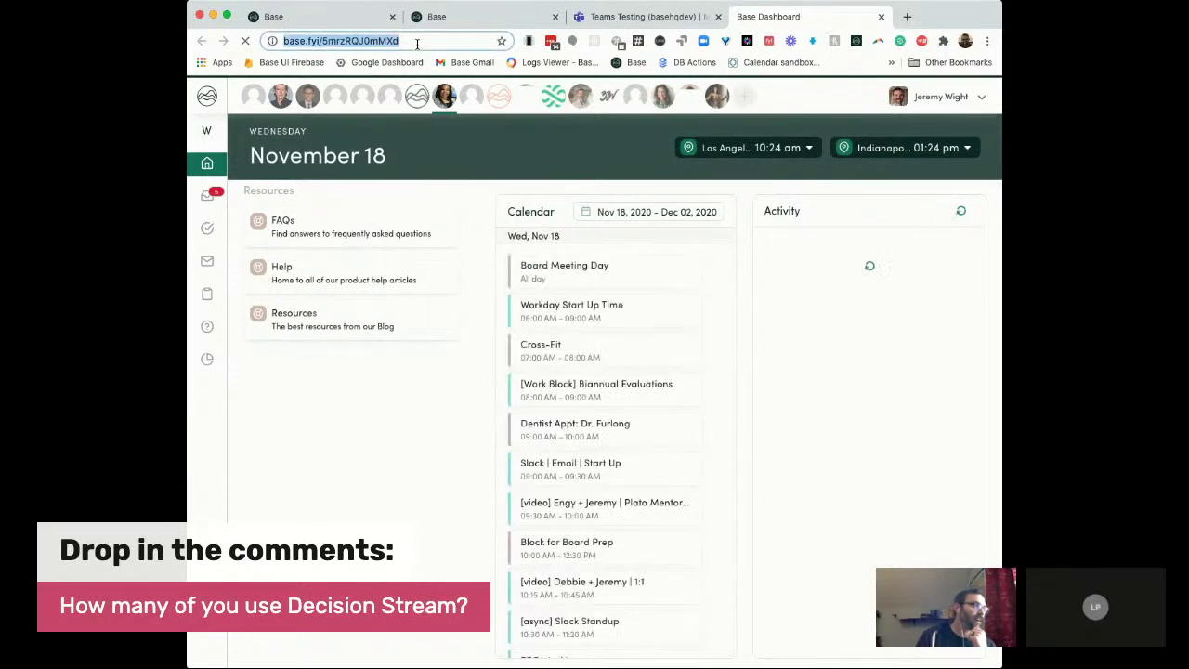
key(Return)
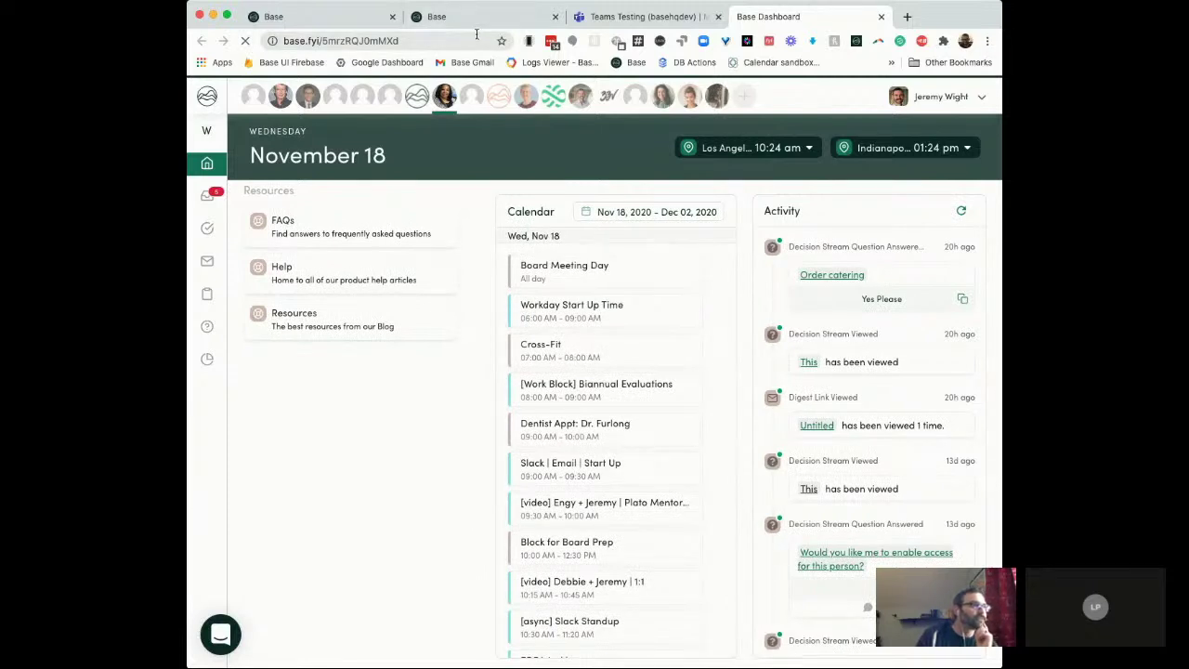
click(437, 41)
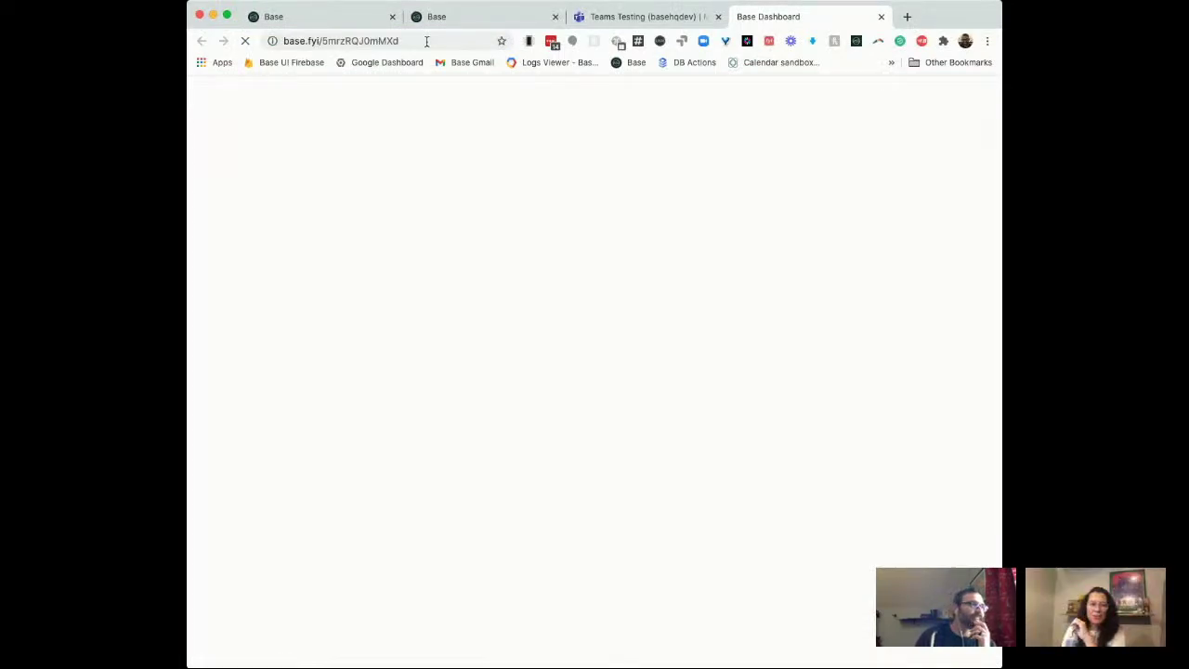
drag(392, 45, 387, 47)
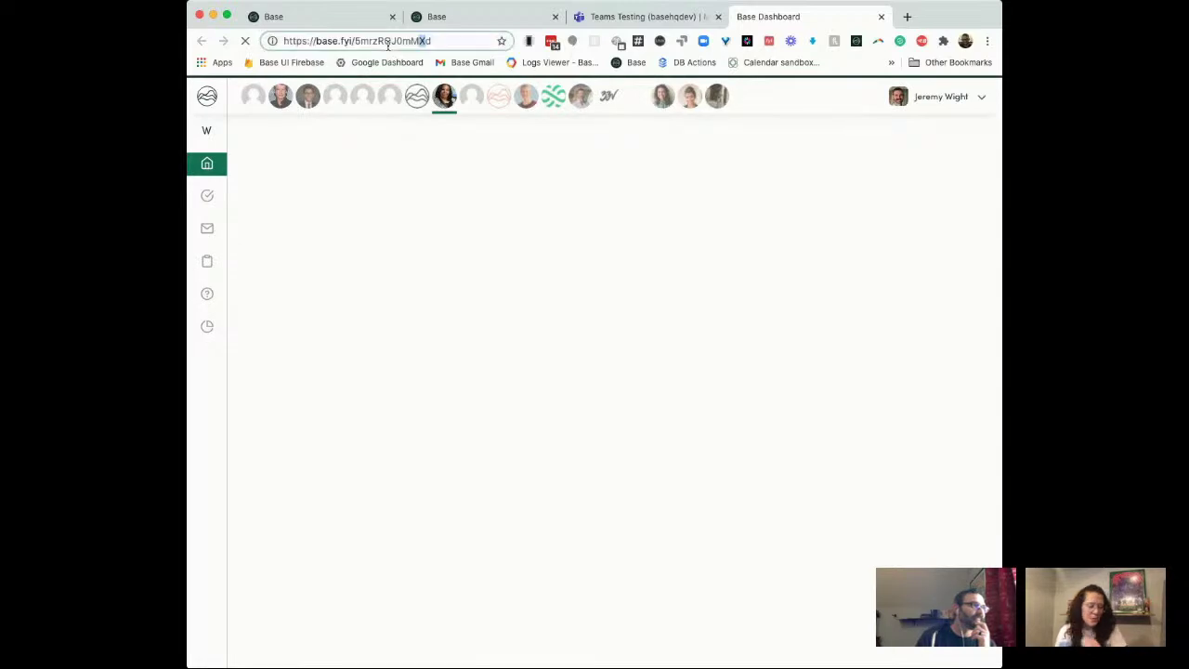
click(442, 42)
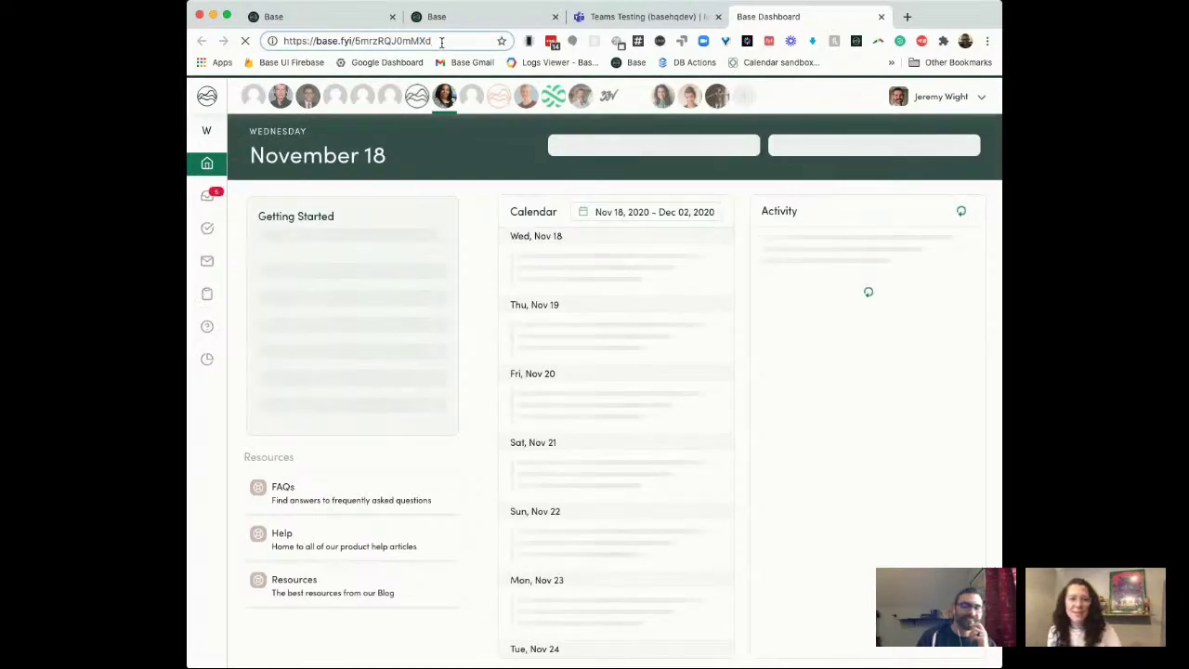
key(Return)
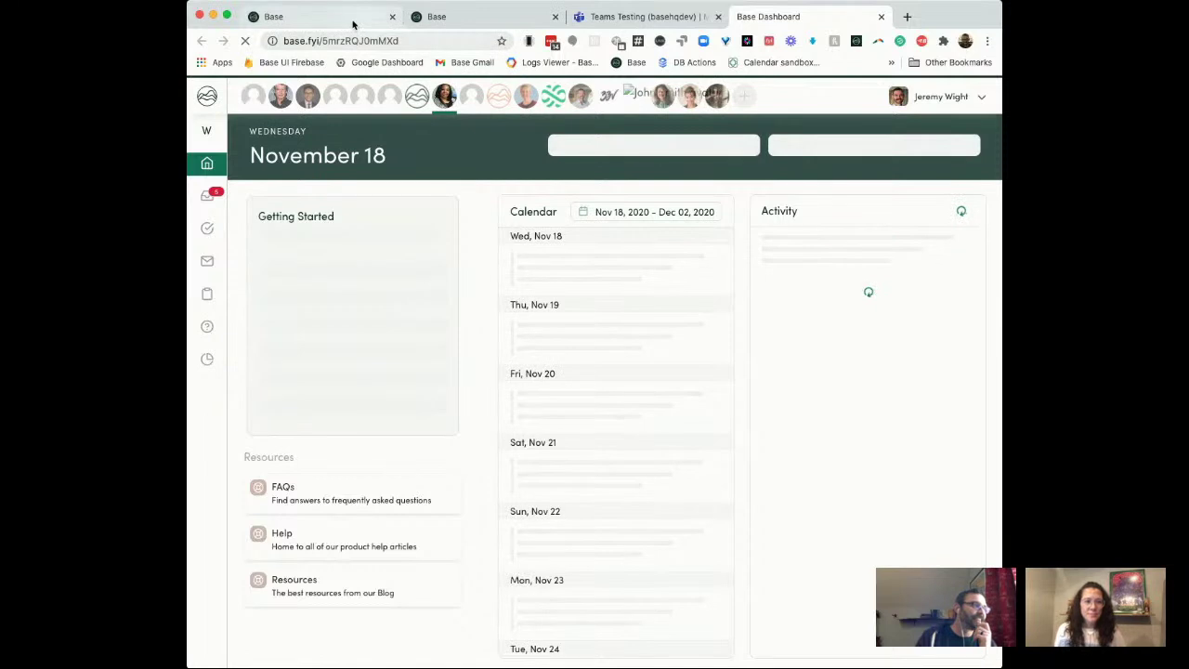
click(345, 21)
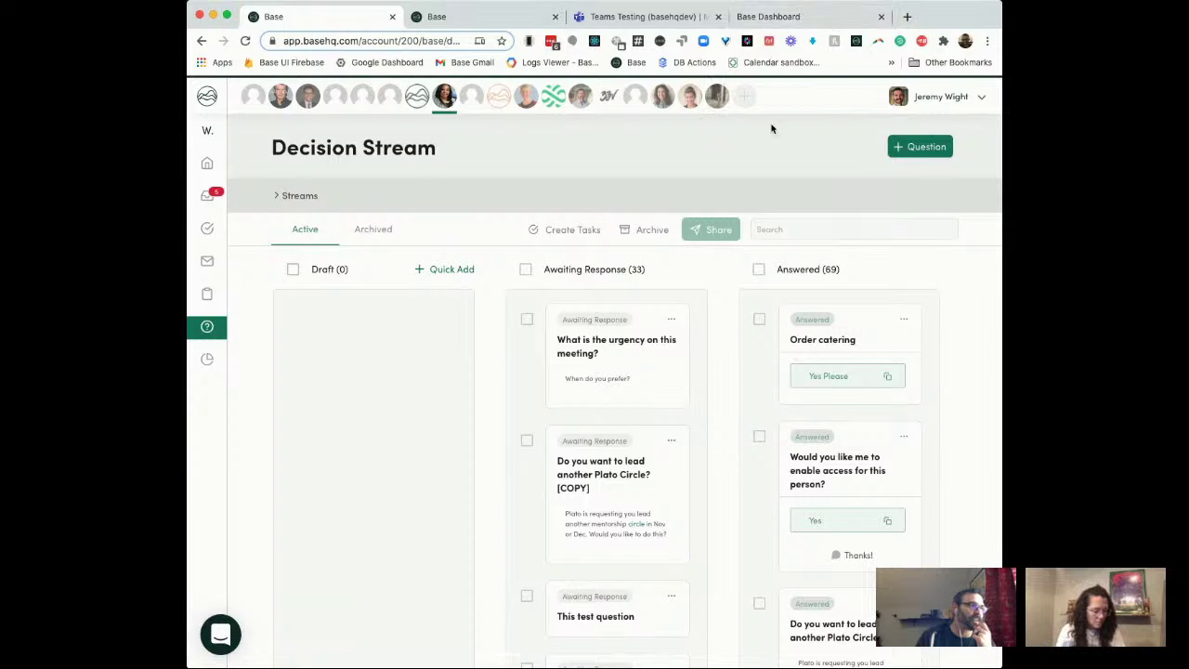
Step: Go back to Tasks and open the 'Don't forget to reschedule my 1:1 with MS PM' task
click(562, 344)
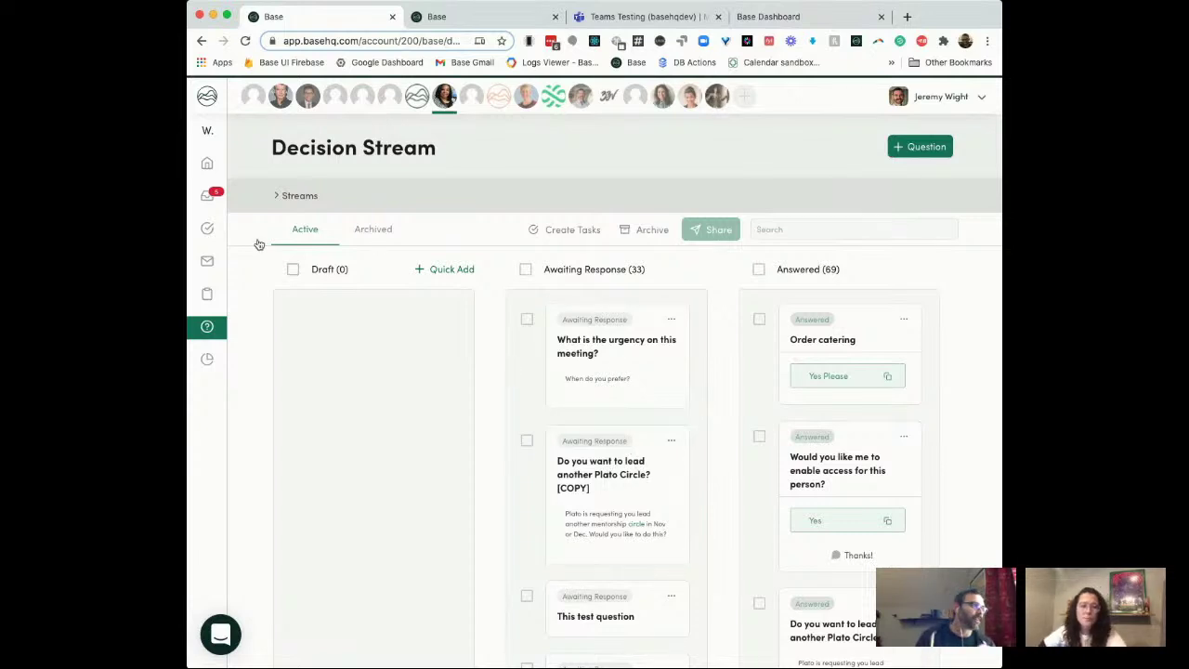
click(203, 42)
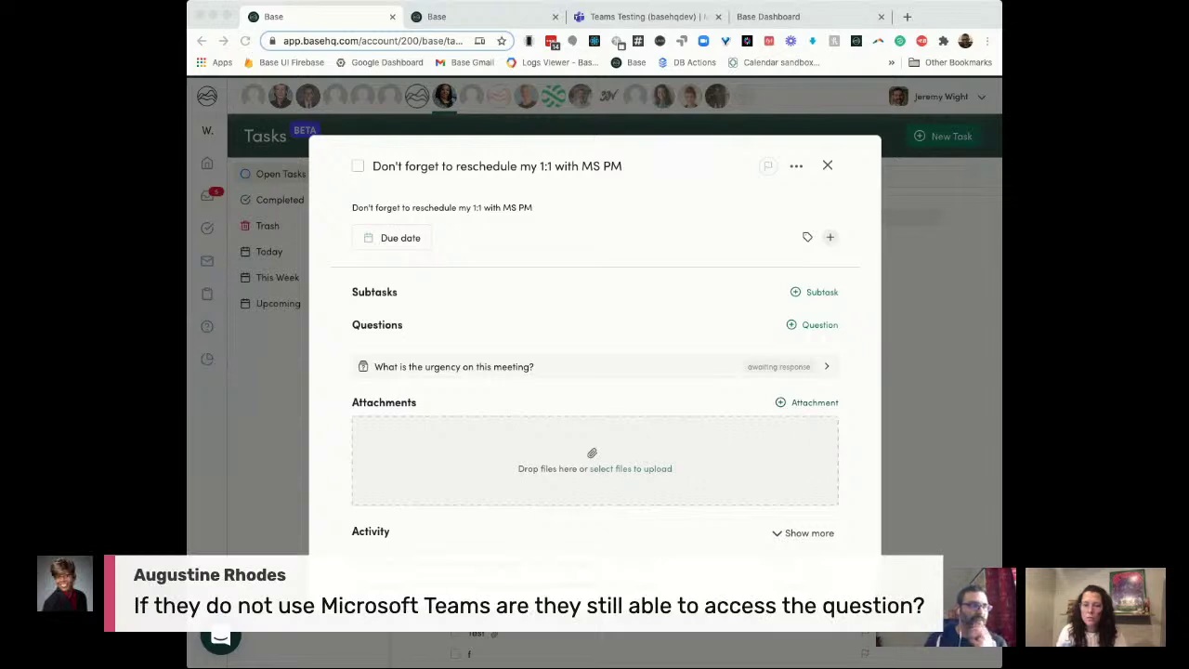
Step: Close the 1:1 reschedule task's details to get back to Open Tasks
click(747, 281)
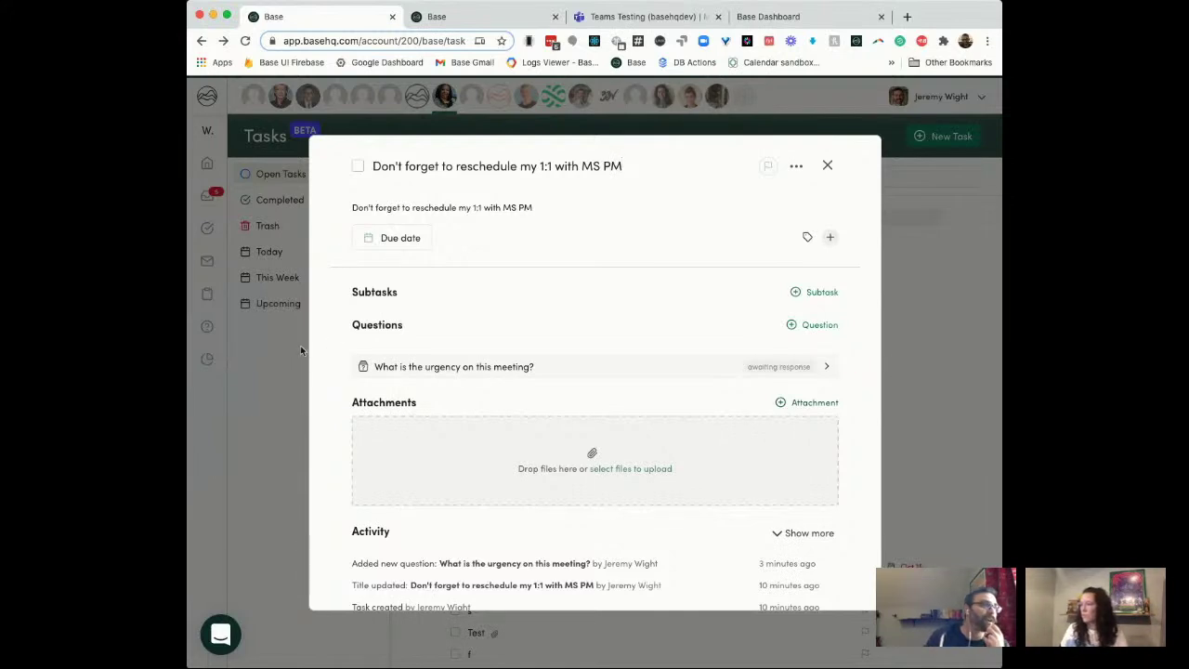
click(828, 165)
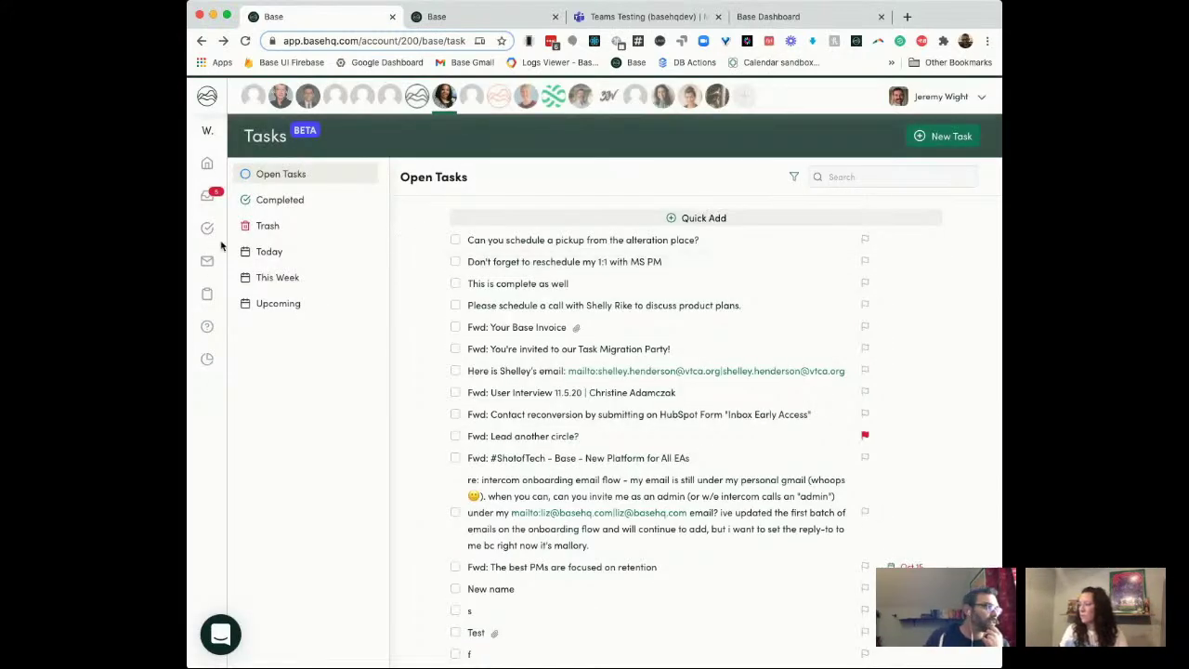
Step: Switch to the second Base browser tab showing the Digest Builder
mouse_move(223, 222)
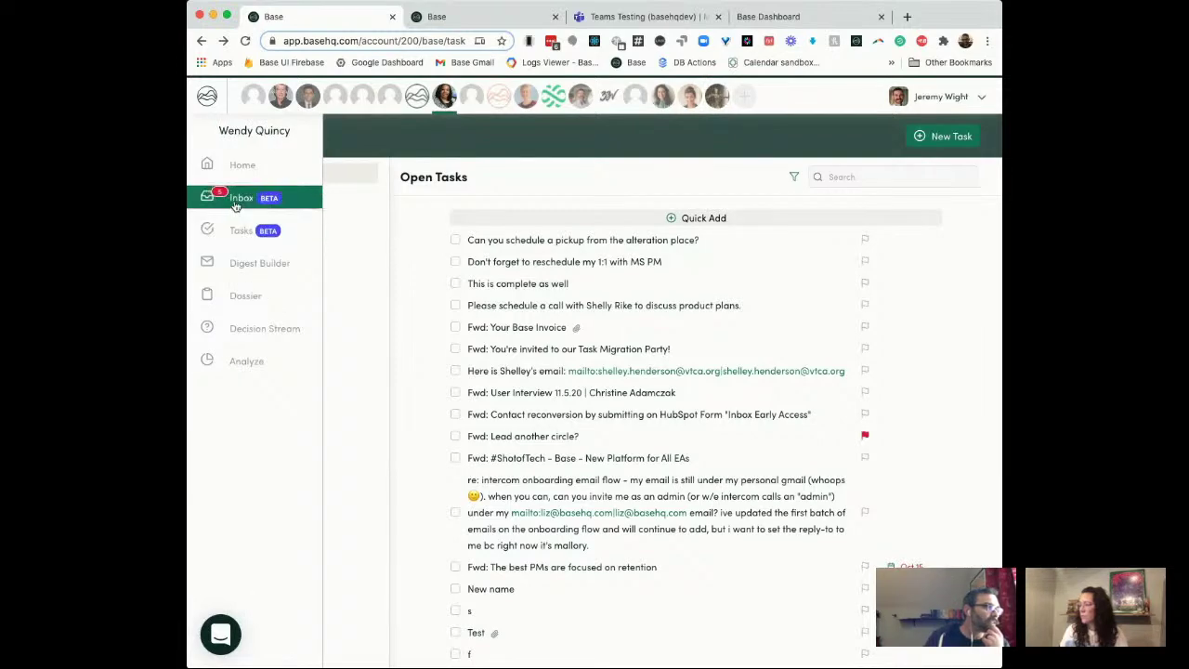
click(436, 17)
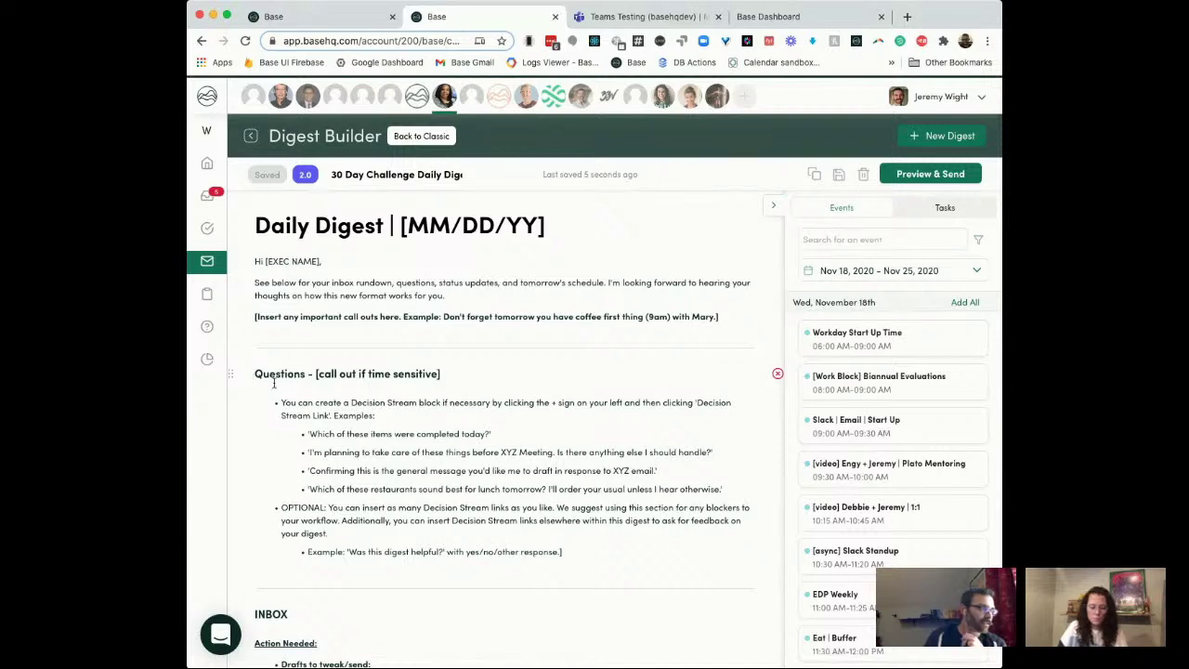
Step: Insert the November 17, 2020 Decision Stream block (2 questions) beneath the Questions heading
click(288, 379)
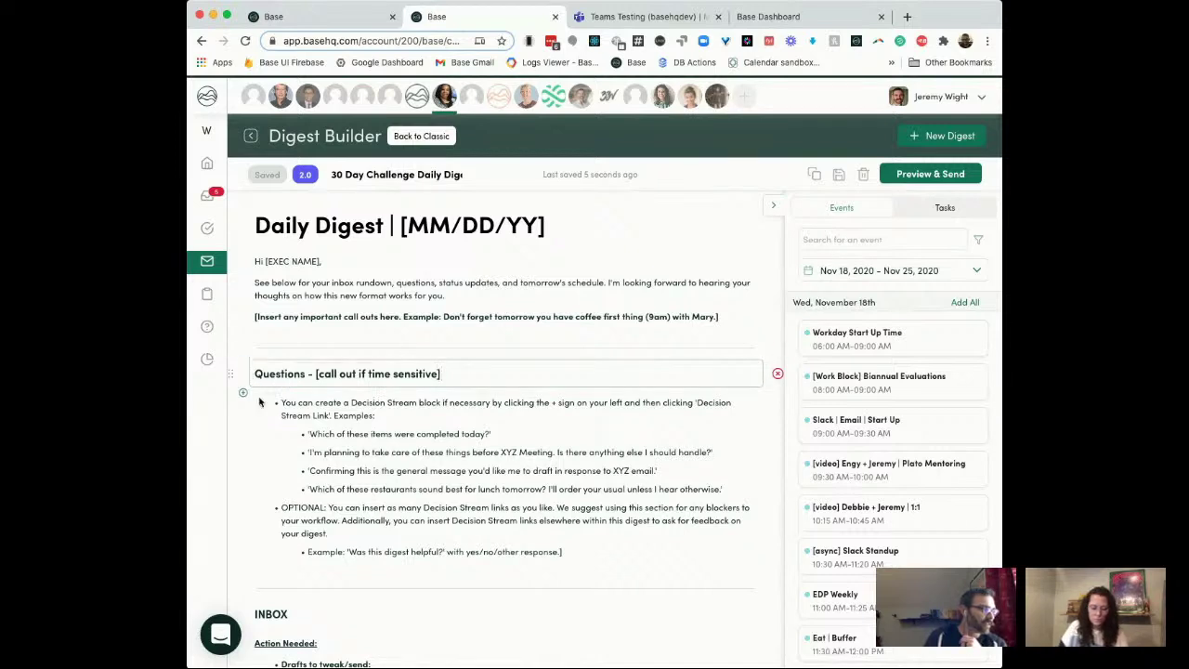
click(243, 393)
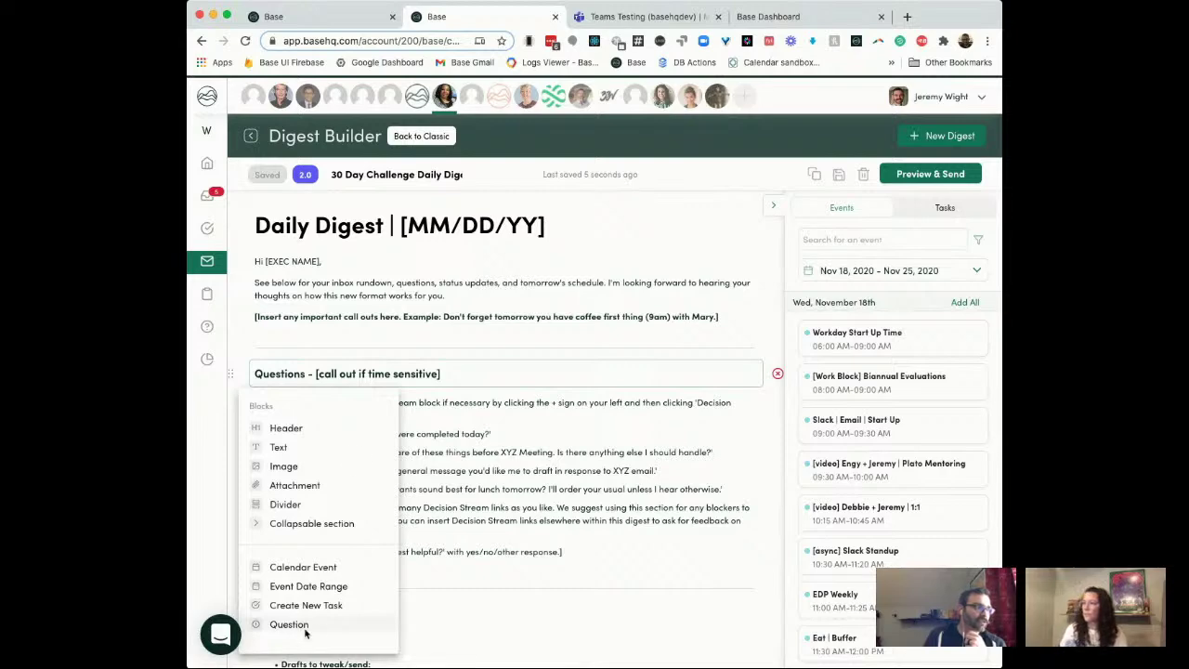
click(309, 627)
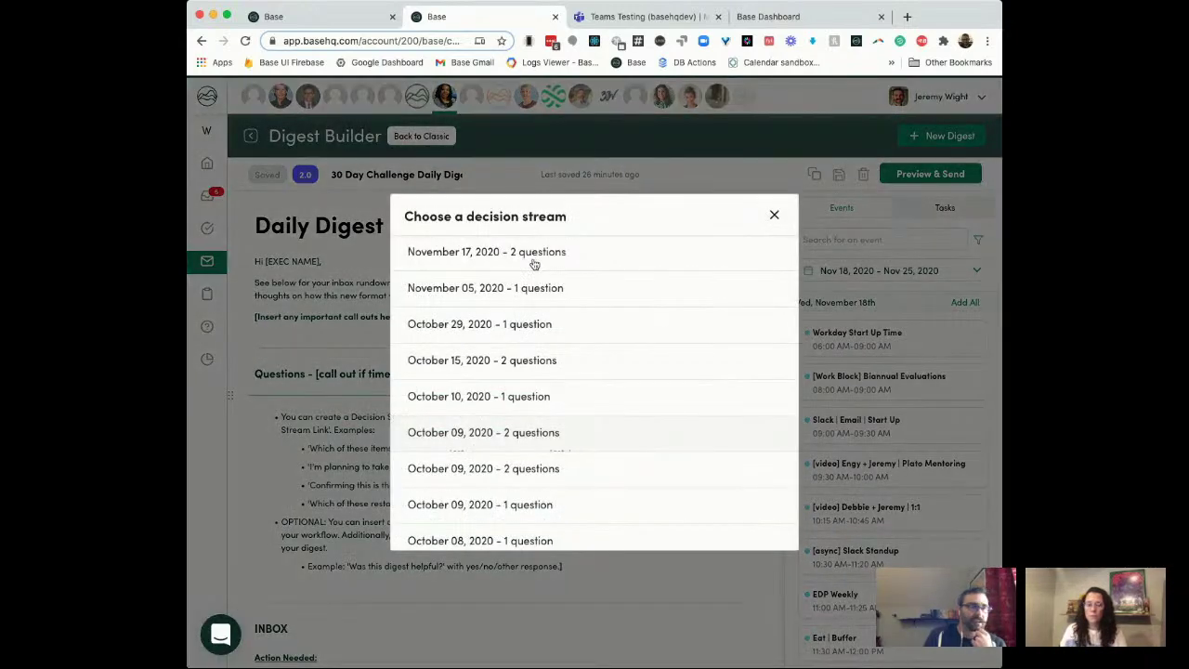
click(534, 263)
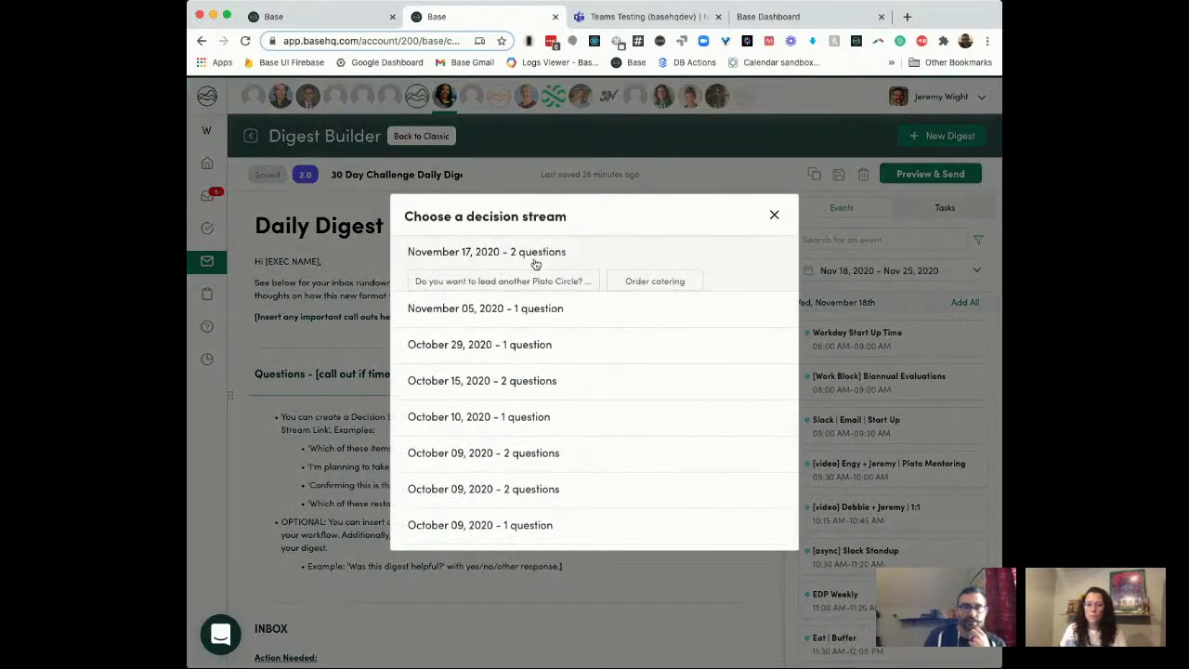
click(582, 263)
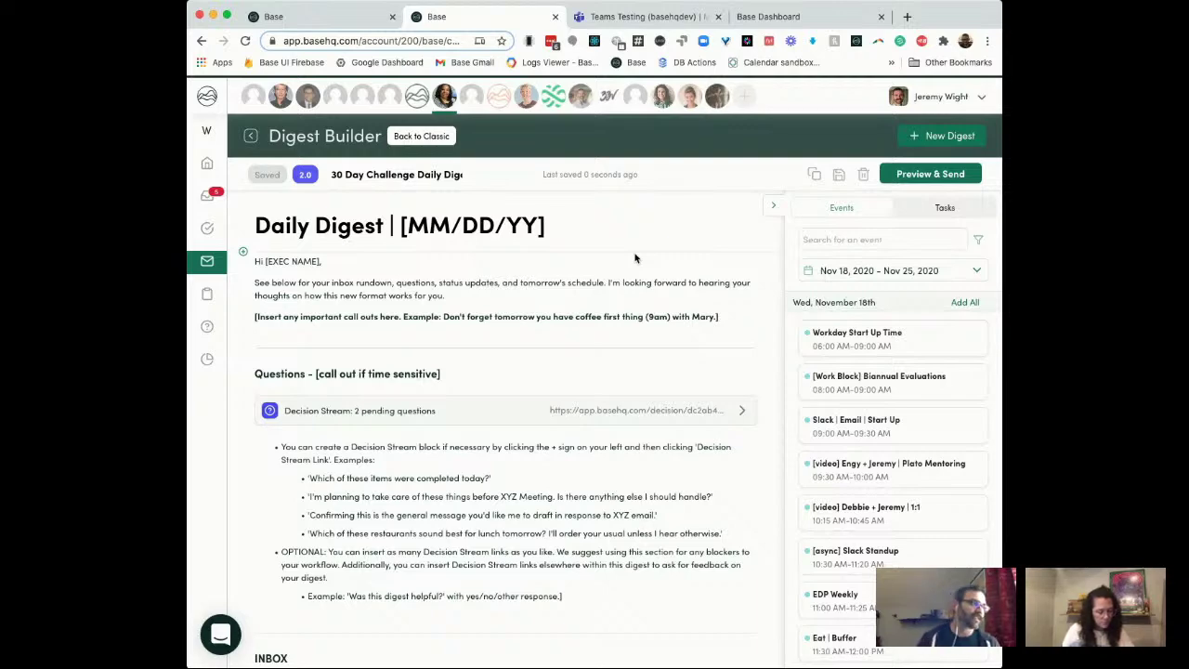
scroll(636, 258, down, 2)
scroll(472, 592, down, 5)
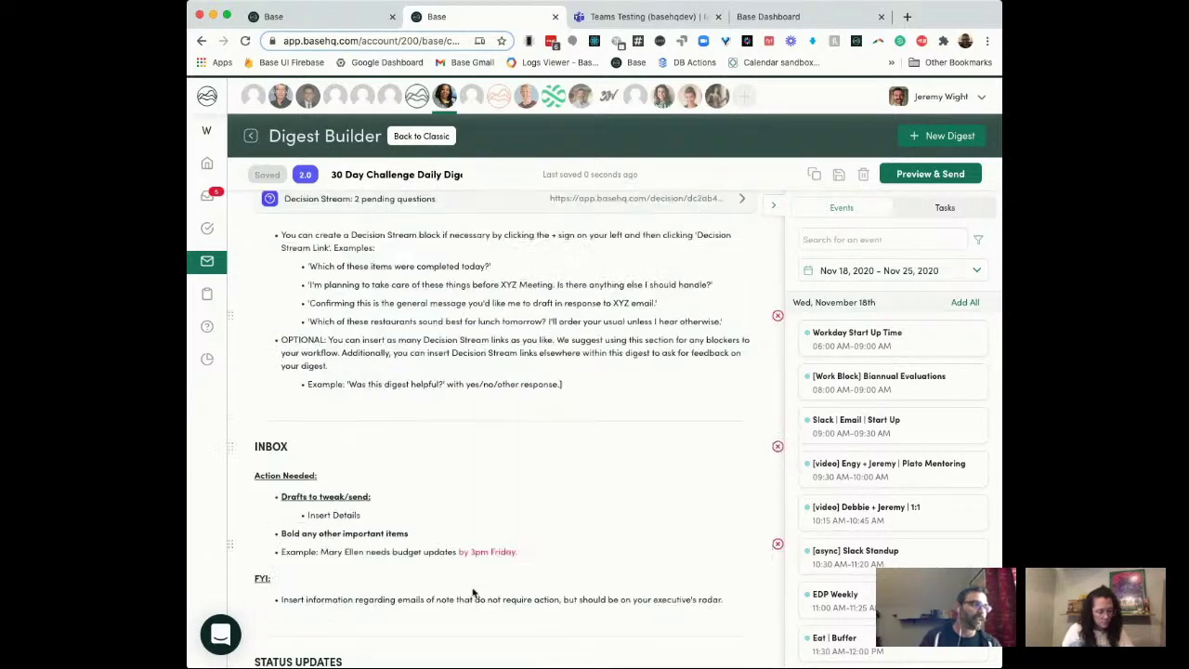
scroll(472, 592, down, 1)
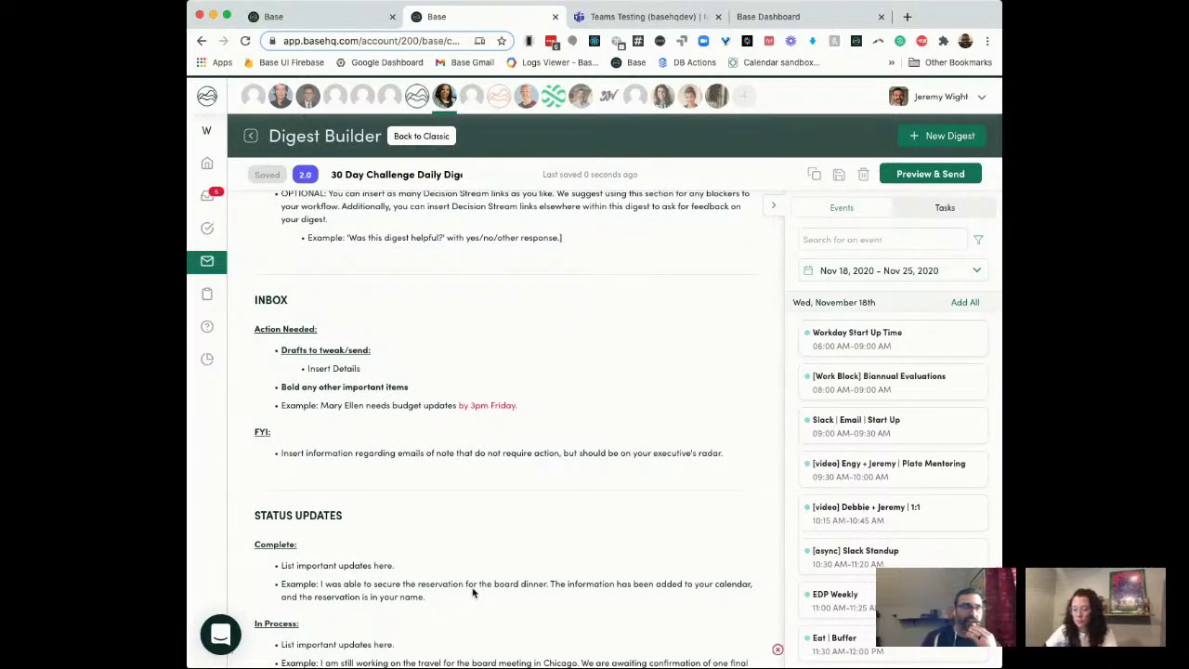
scroll(472, 592, down, 2)
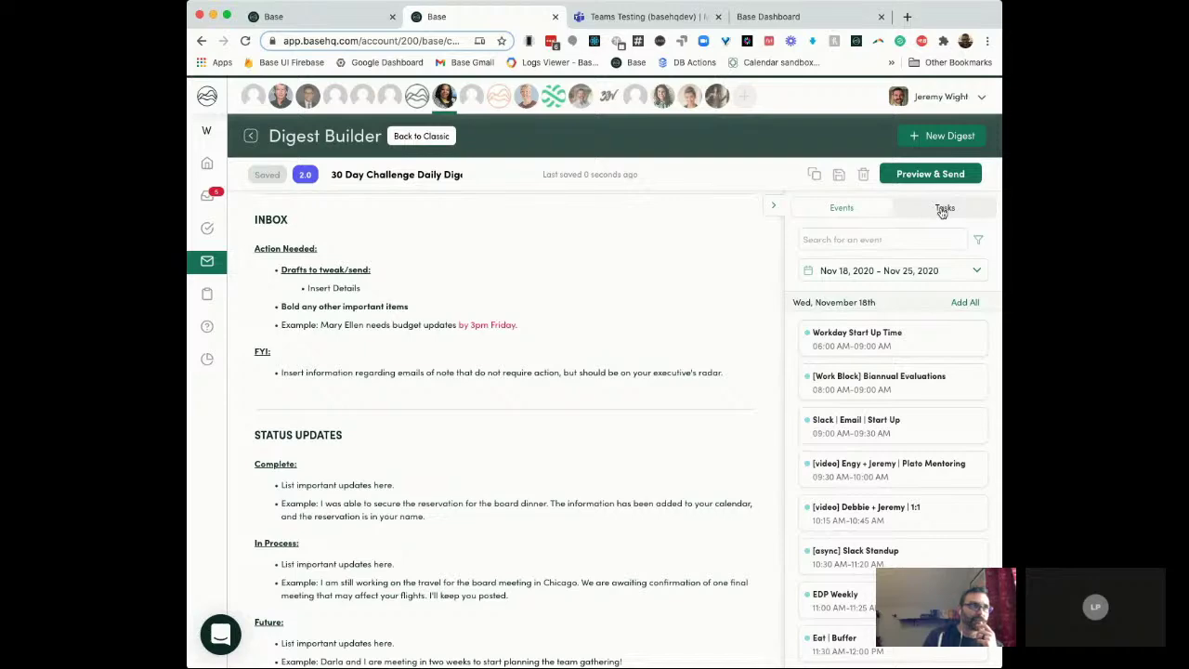
scroll(580, 377, up, 5)
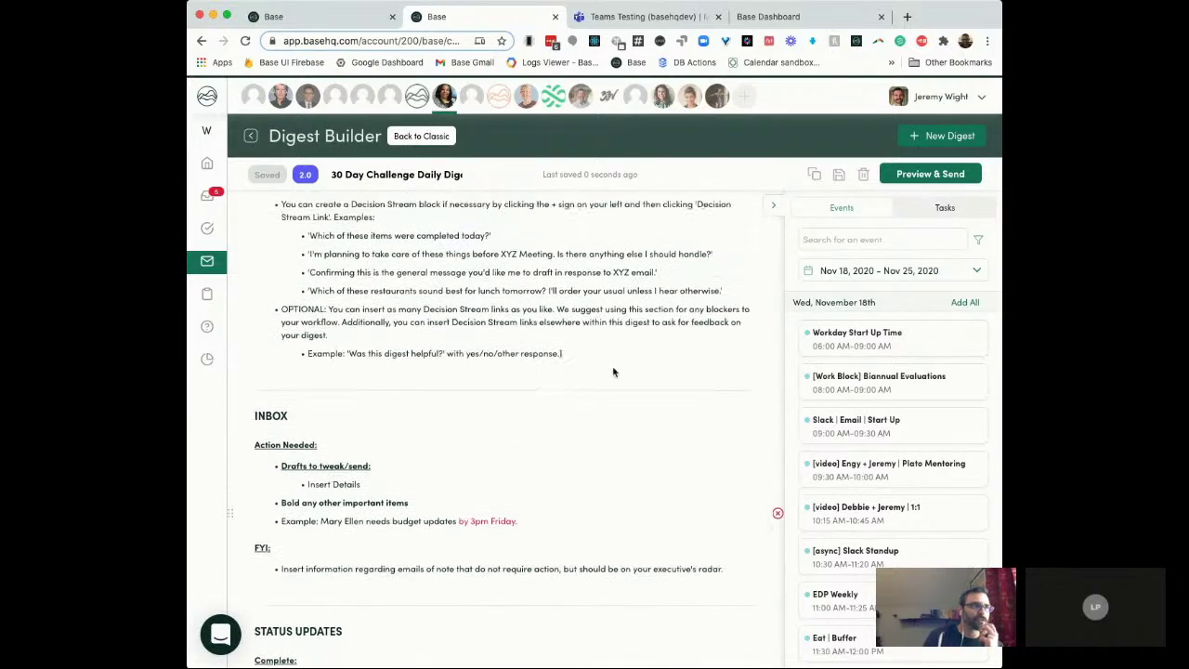
Step: Drag the 'Fwd: The best PMs are focused on retention' task from the Tasks panel above Questions
click(940, 210)
scroll(641, 363, up, 5)
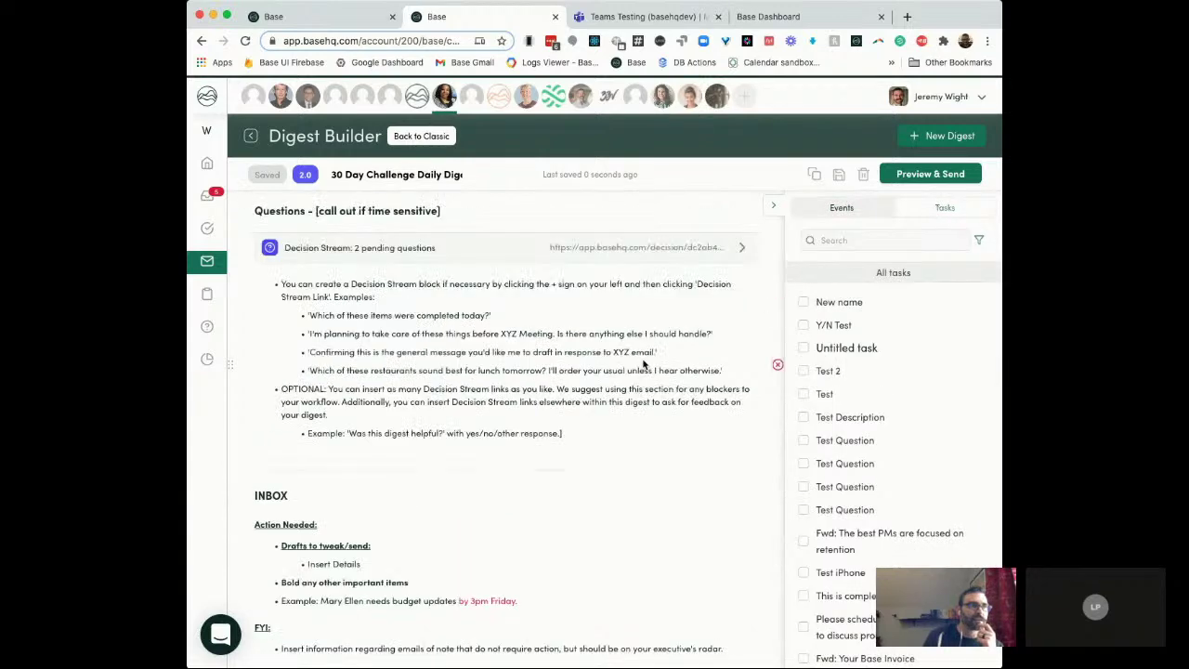
scroll(605, 491, up, 1)
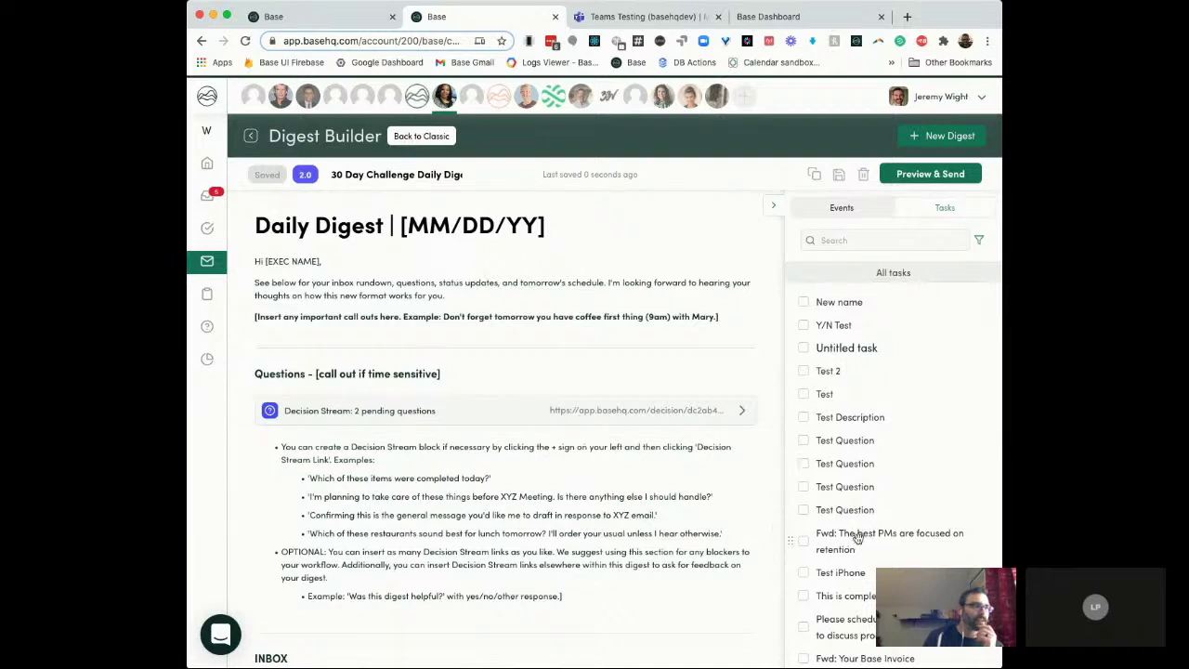
drag(855, 532, 478, 364)
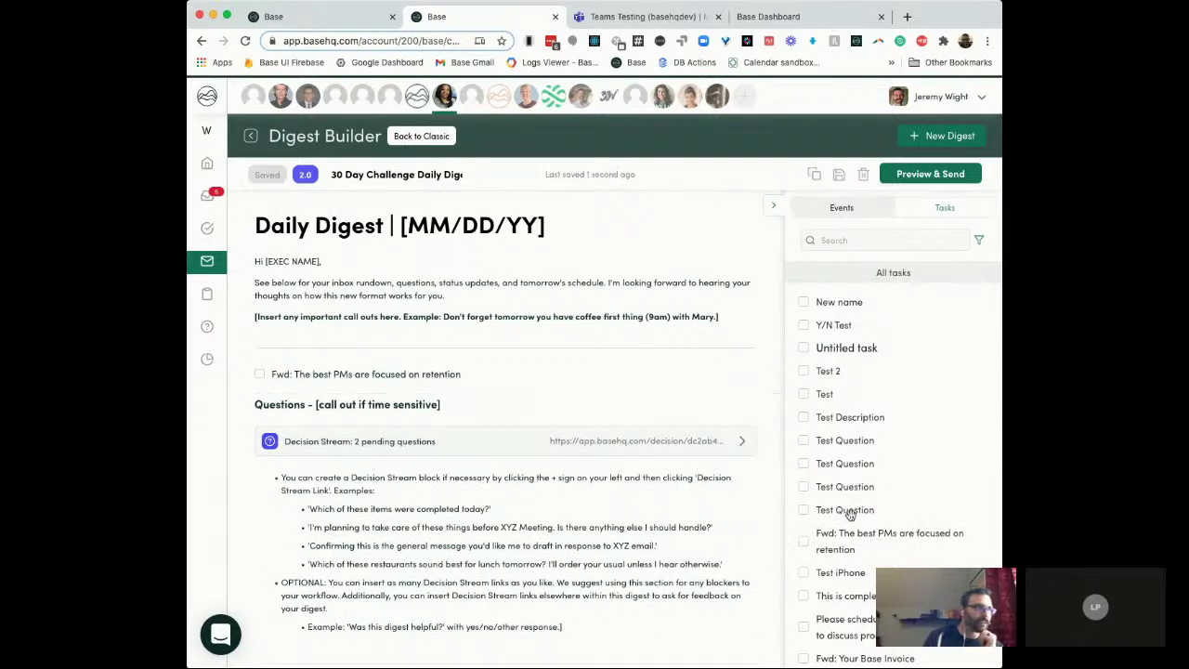
drag(849, 512, 377, 381)
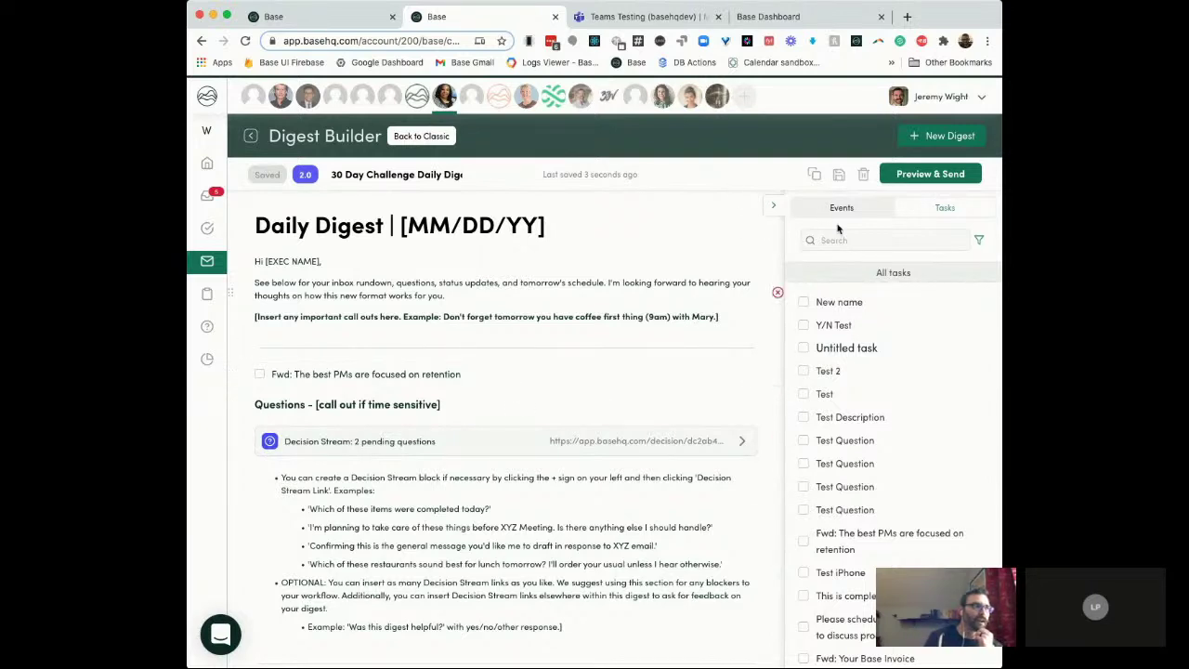
Step: Copy the digest's link from Preview & Send's Copy Link option and open a new browser tab
click(930, 173)
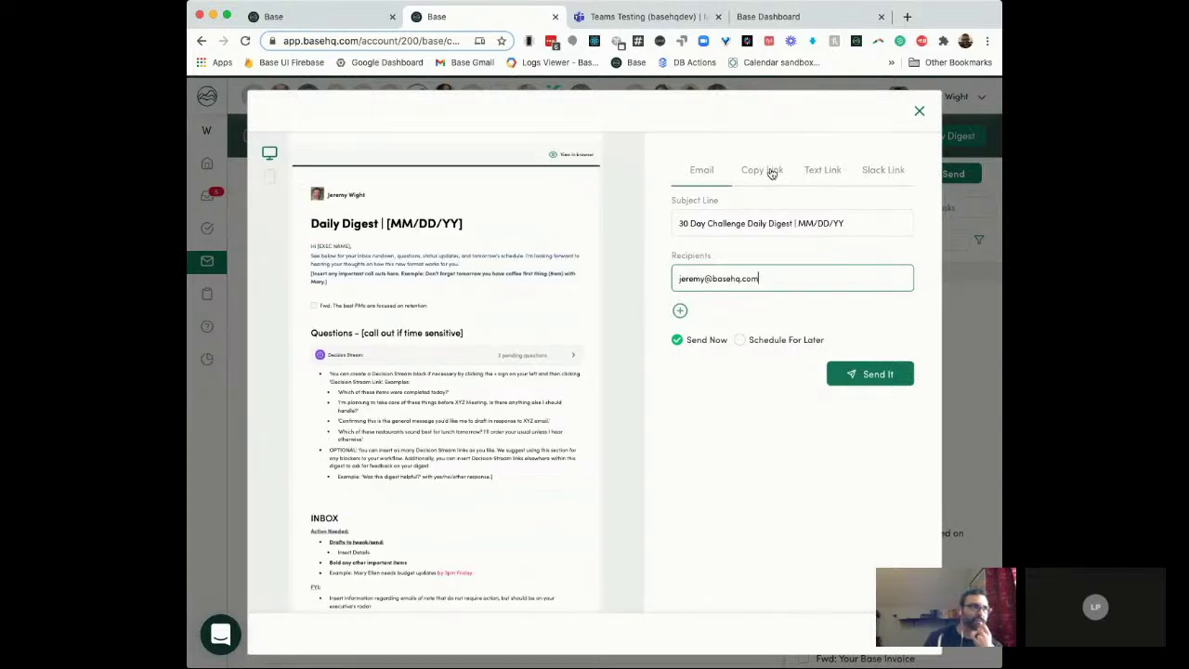
click(770, 173)
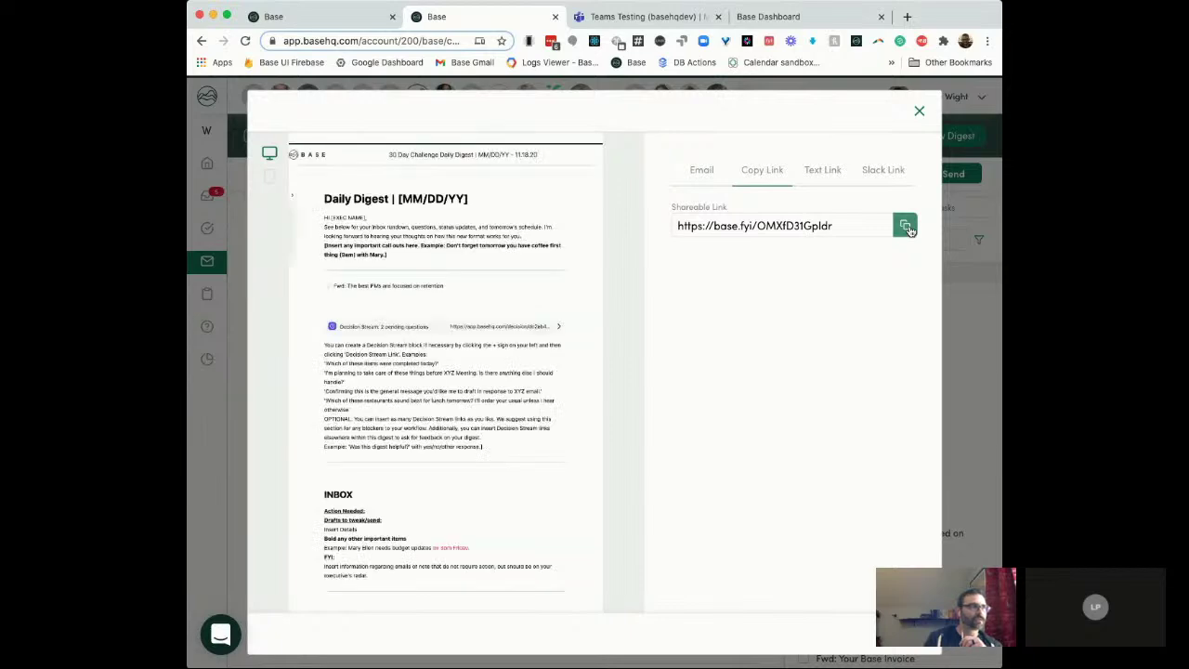
click(907, 227)
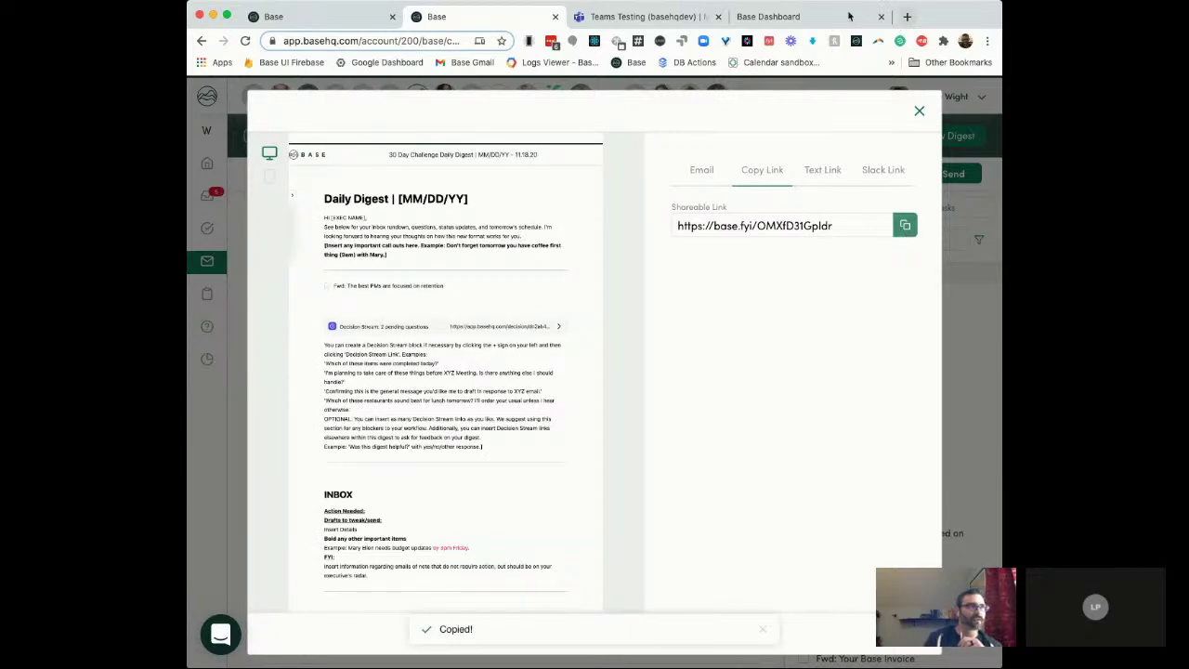
click(906, 18)
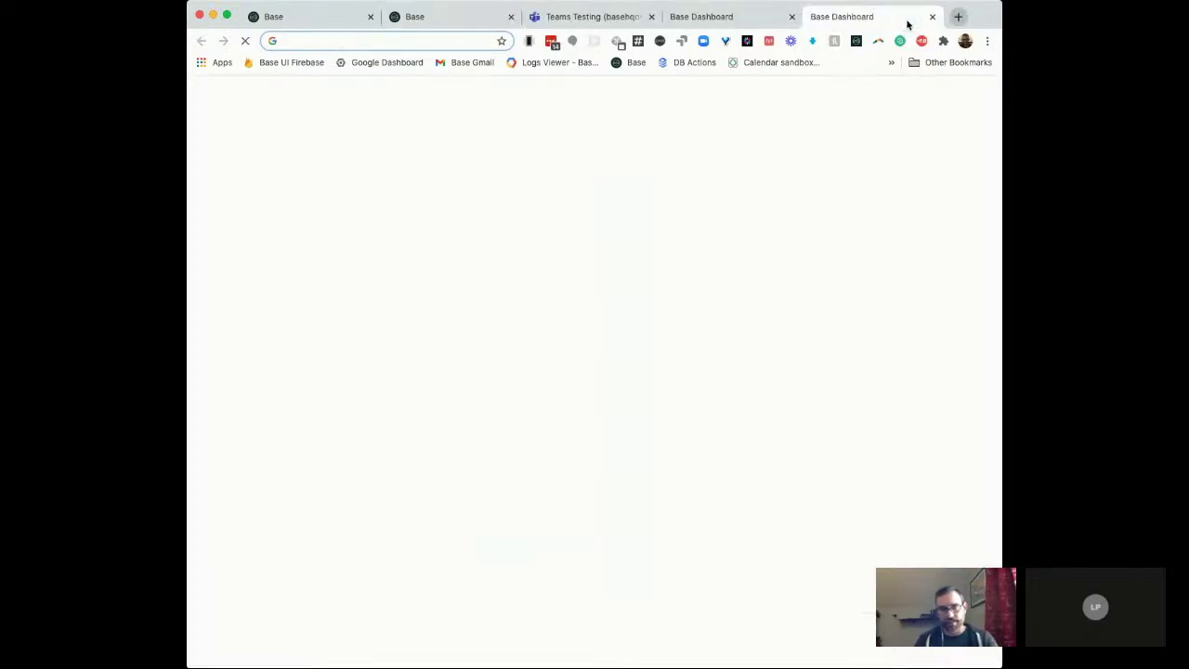
Step: Load the copied digest link to open the shared executive web view
key(super+v)
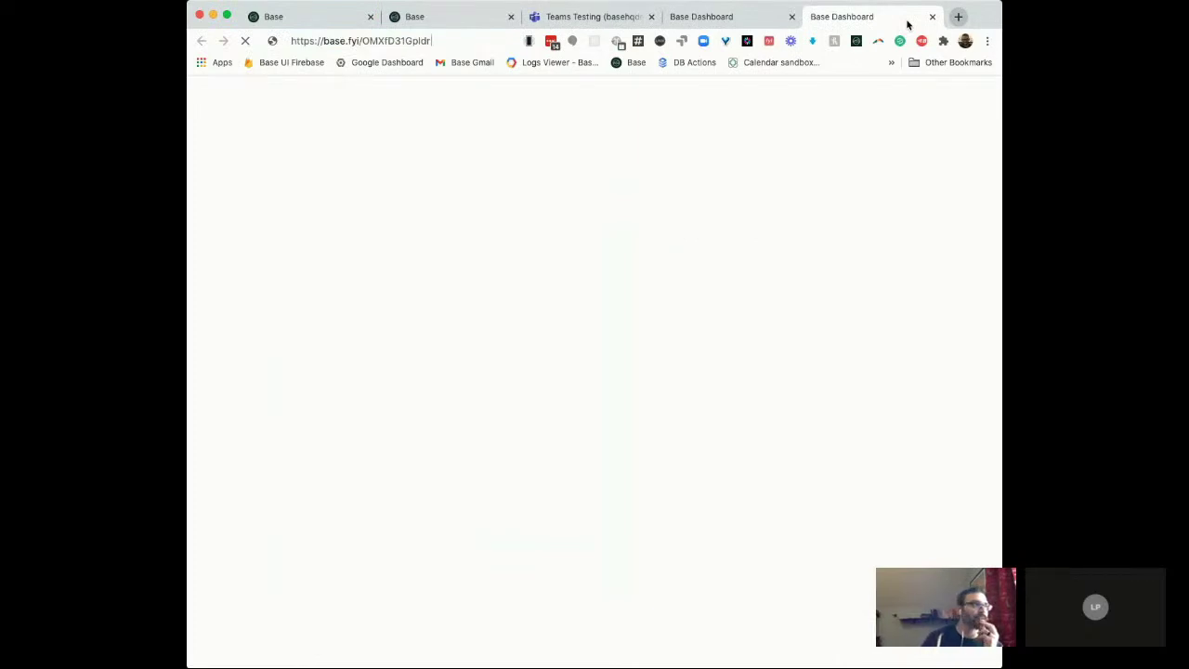
key(Return)
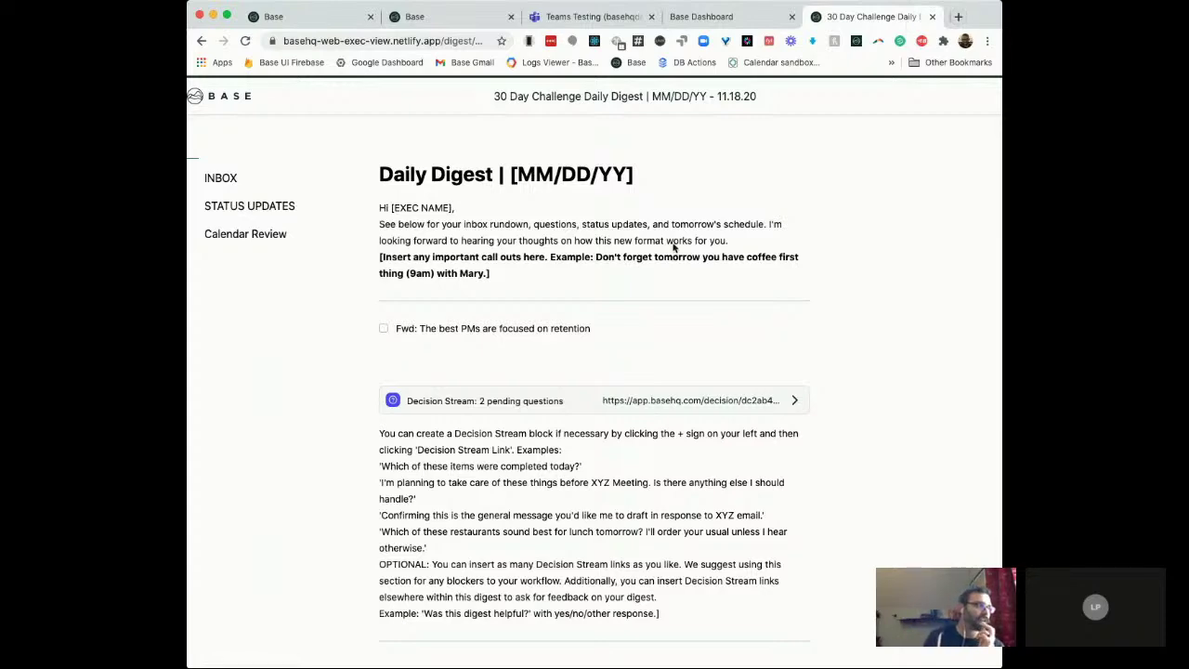
scroll(619, 271, down, 1)
scroll(618, 273, down, 3)
scroll(618, 273, up, 4)
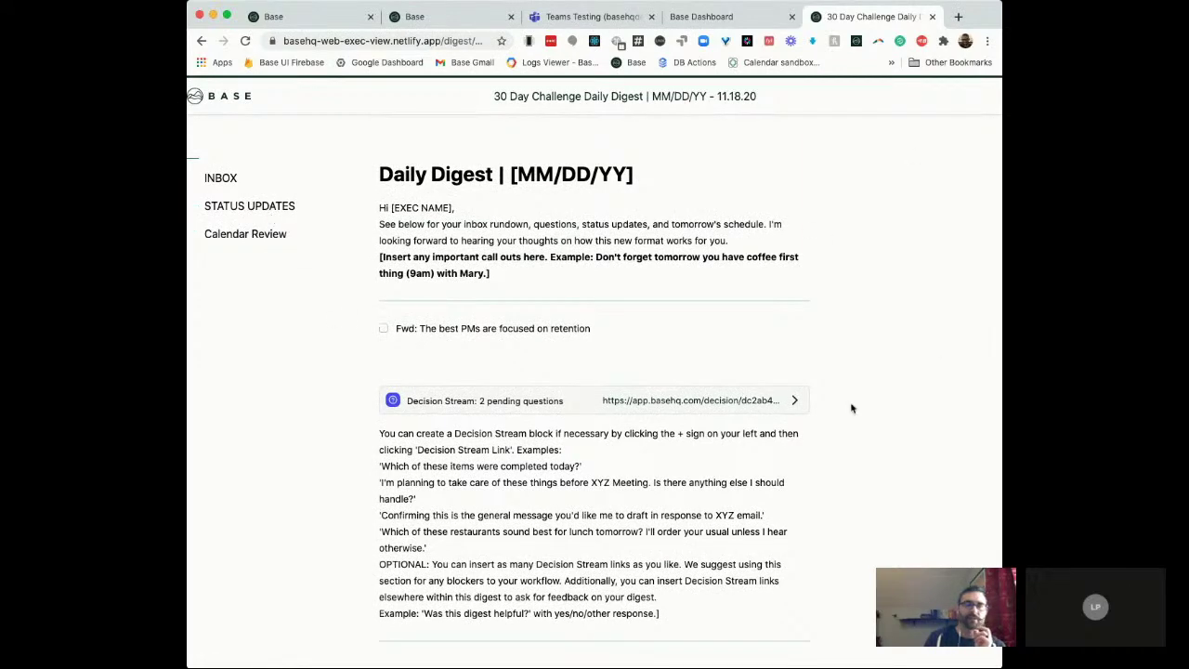
Step: Jump through the STATUS UPDATES, INBOX and Calendar Review sections of the digest
click(290, 207)
click(231, 179)
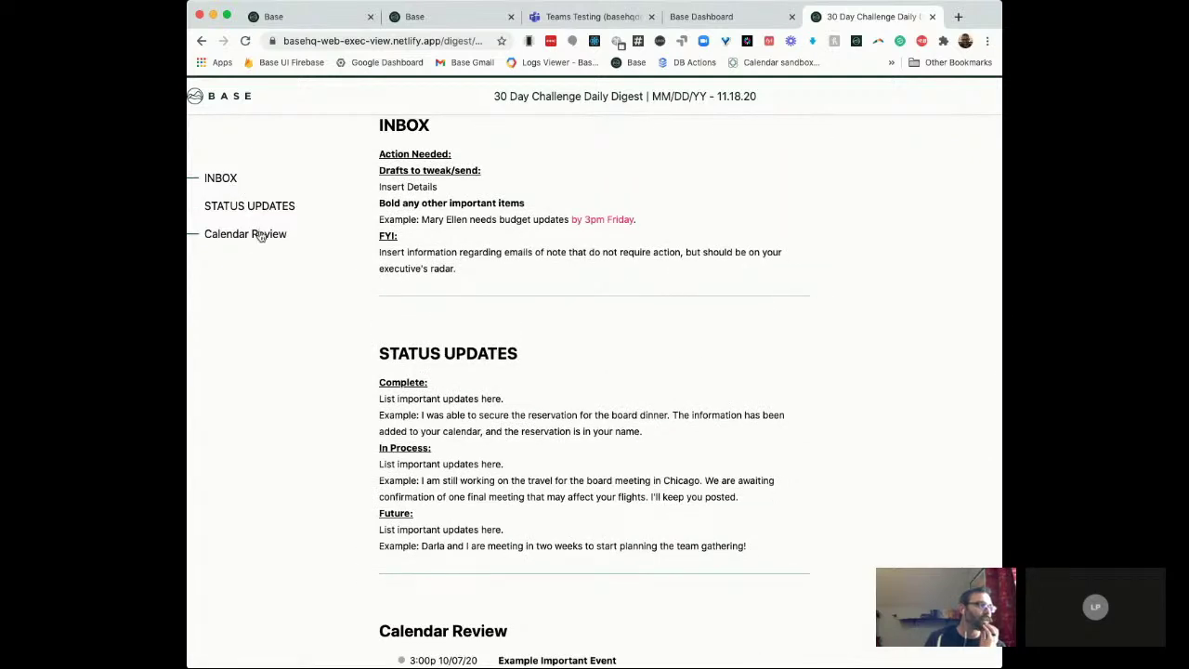
click(260, 235)
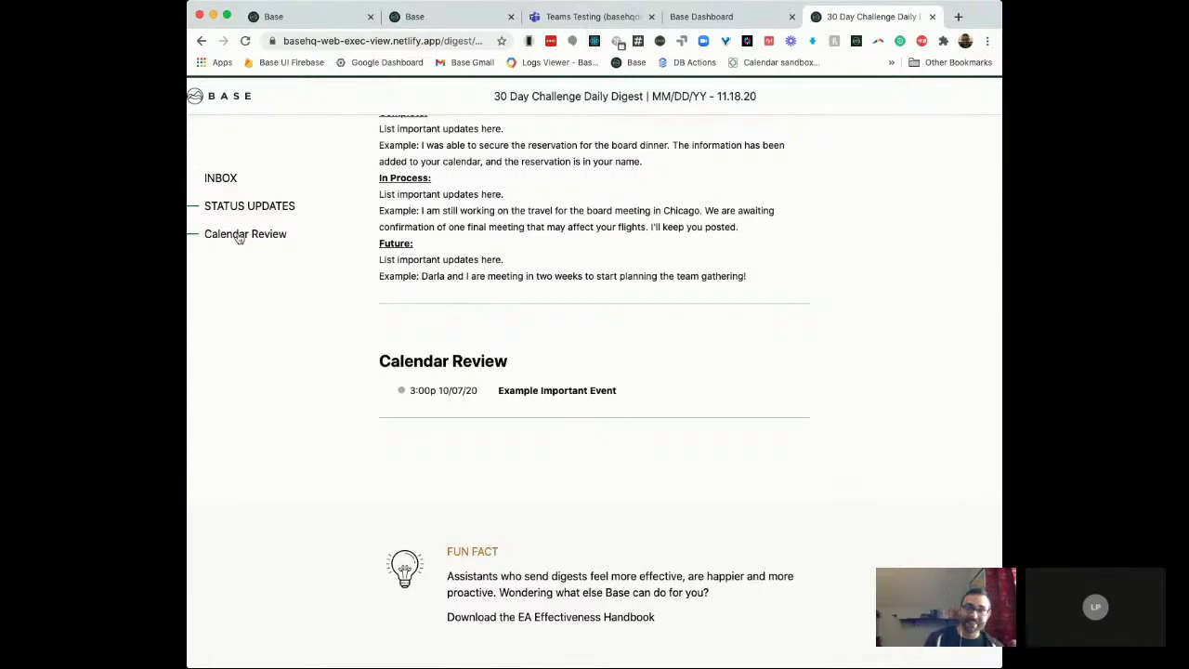
scroll(420, 308, up, 5)
scroll(420, 309, up, 2)
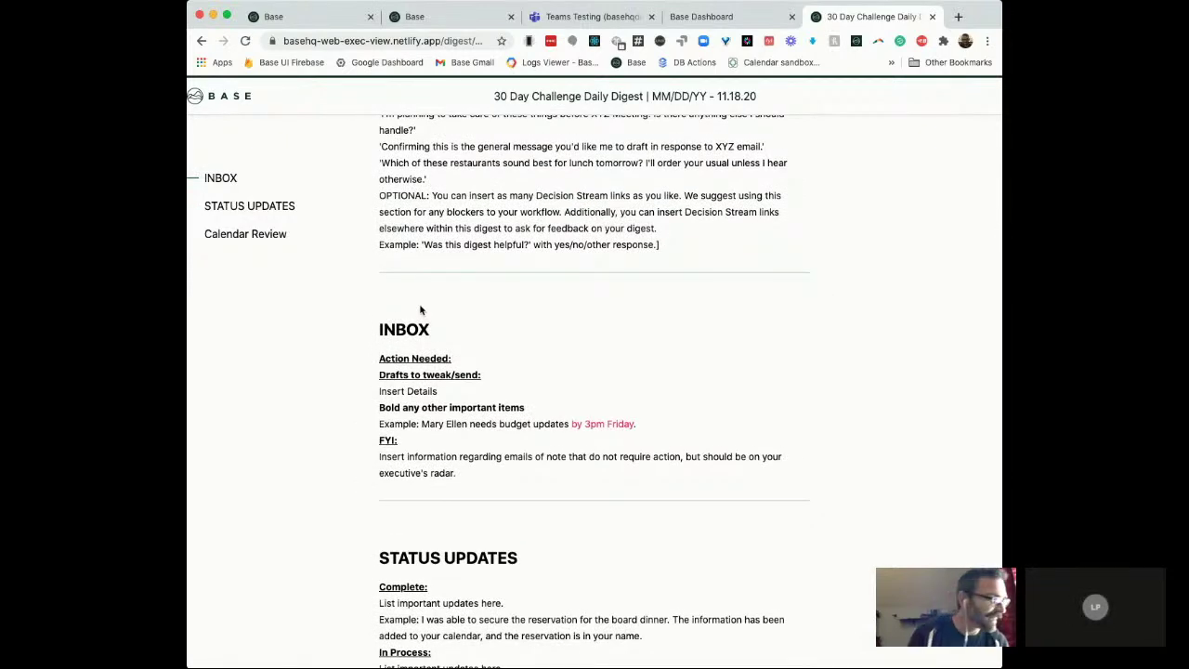
scroll(261, 253, up, 5)
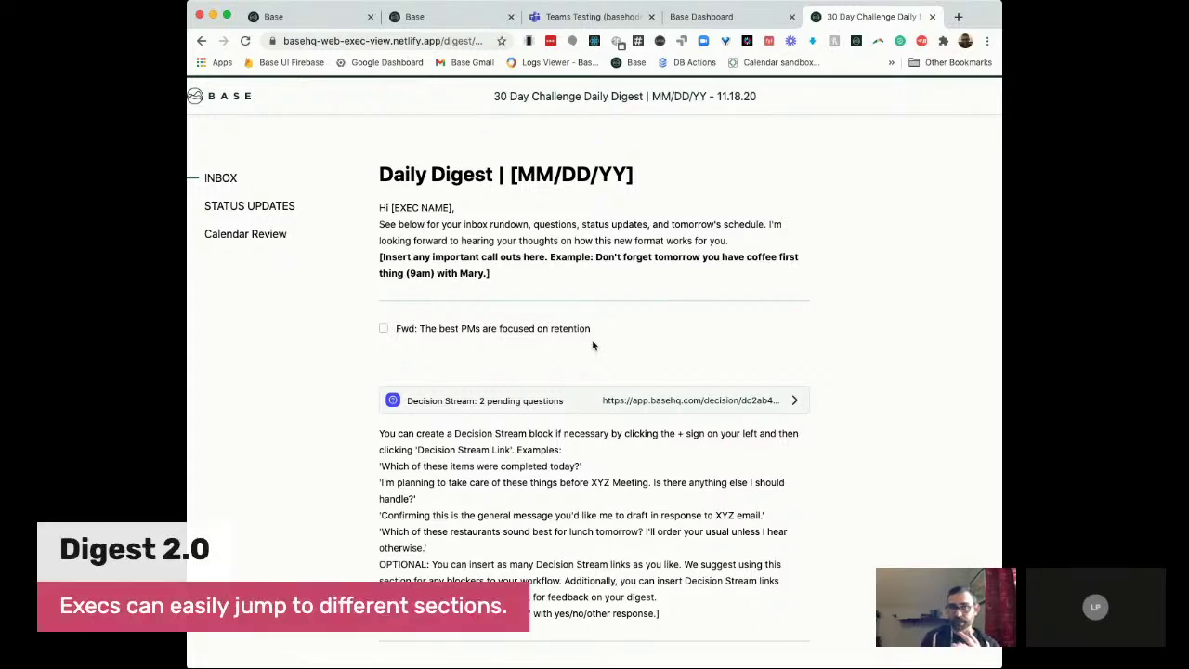
Step: Tick the 'Fwd: The best PMs are focused on retention' checkbox in the digest web view
click(384, 329)
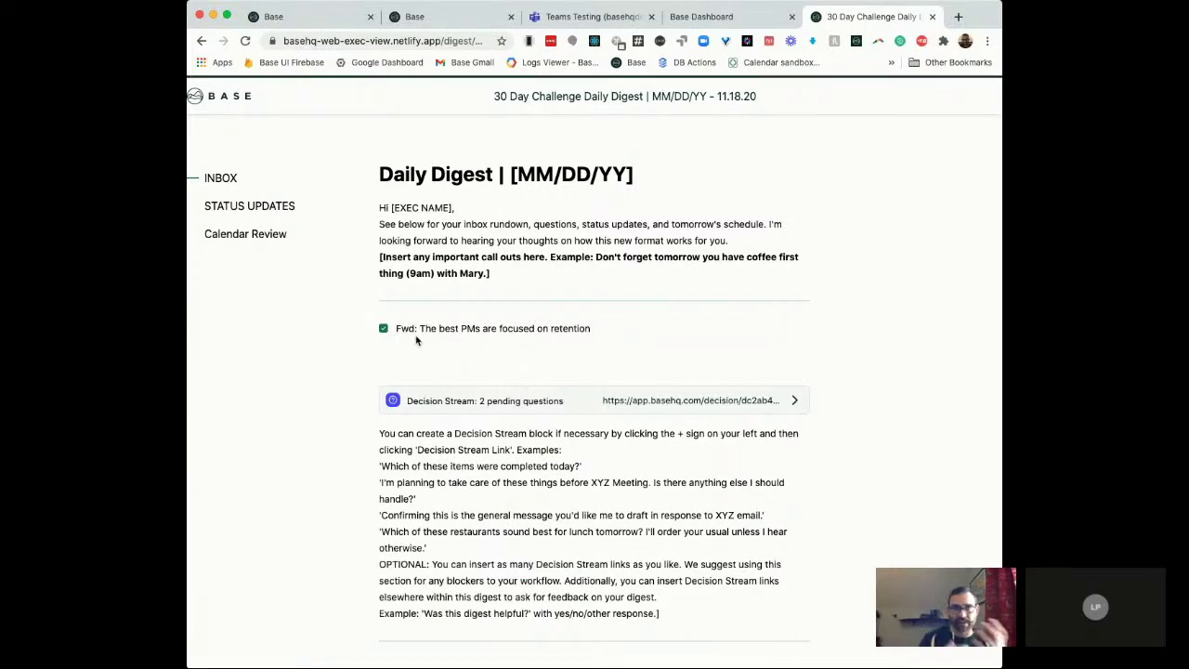
scroll(416, 341, up, 1)
scroll(416, 341, down, 7)
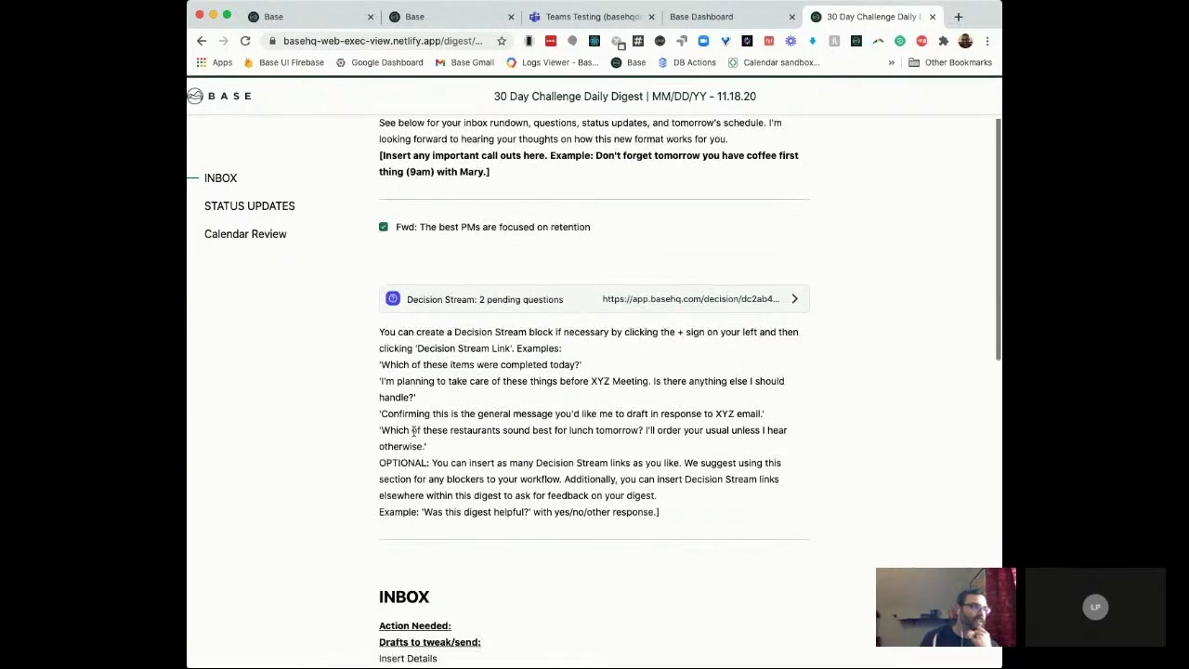
scroll(433, 451, down, 2)
scroll(433, 451, up, 10)
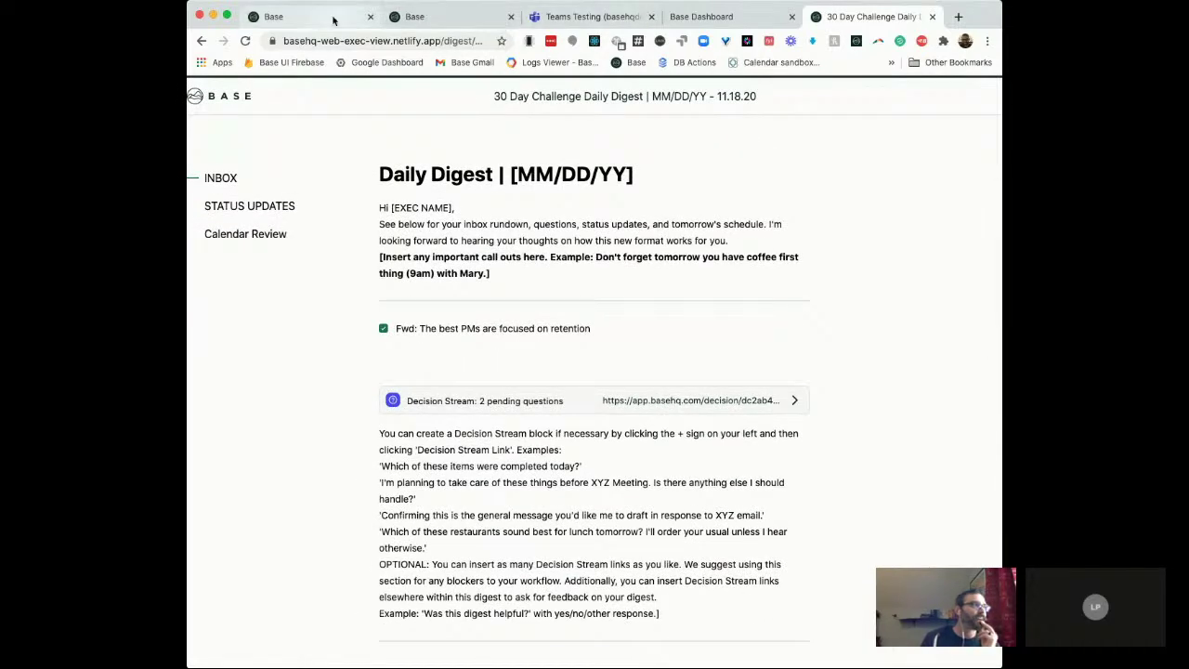
Step: Back in the Digest Builder, close the share-link window and show the calendar events list
click(423, 17)
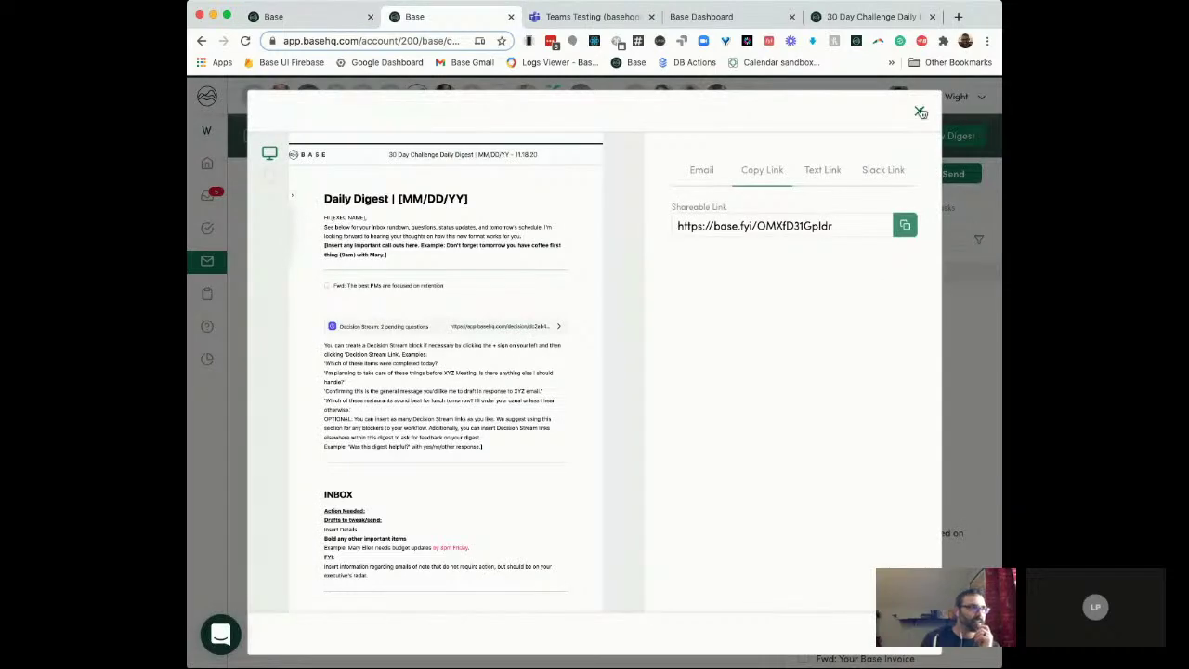
click(920, 111)
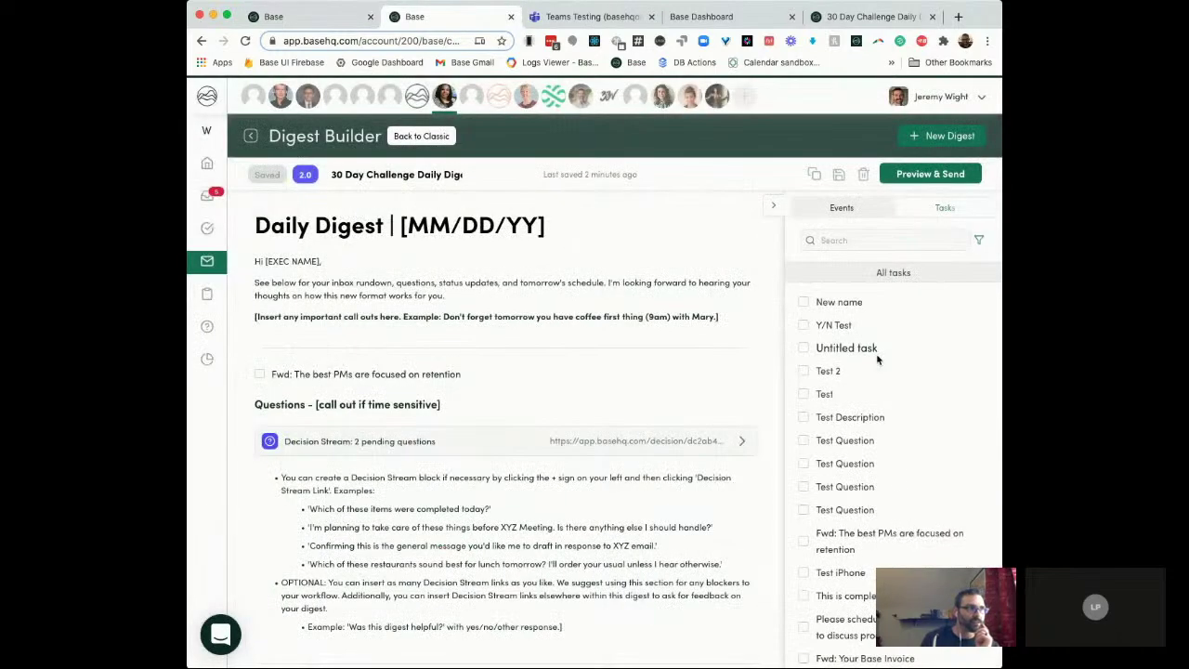
click(840, 208)
Step: Check that all Wednesday, November 18th events have loaded, then bring up Preview & Send
scroll(659, 454, down, 10)
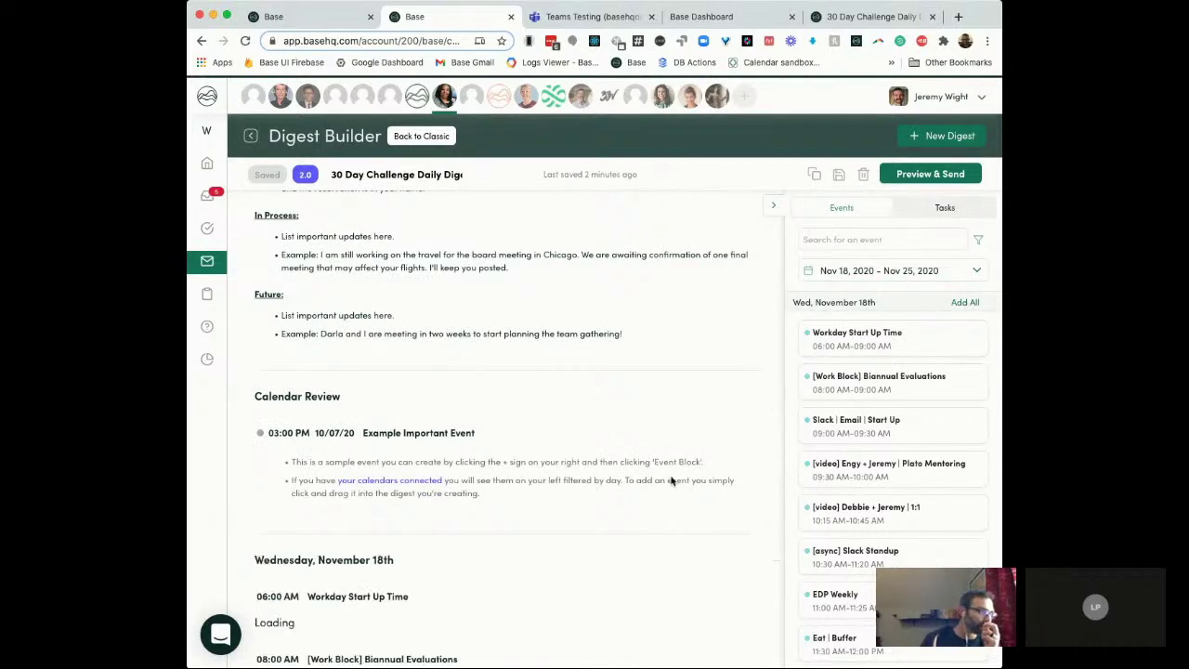
scroll(667, 477, down, 3)
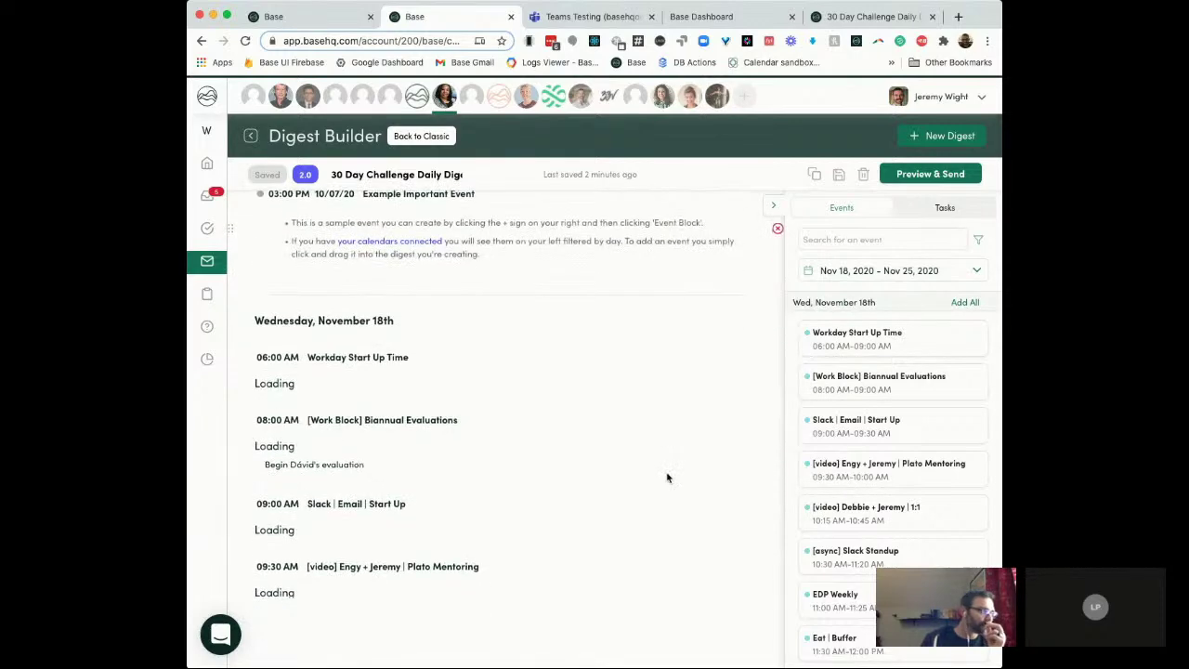
scroll(666, 478, up, 6)
scroll(667, 478, down, 10)
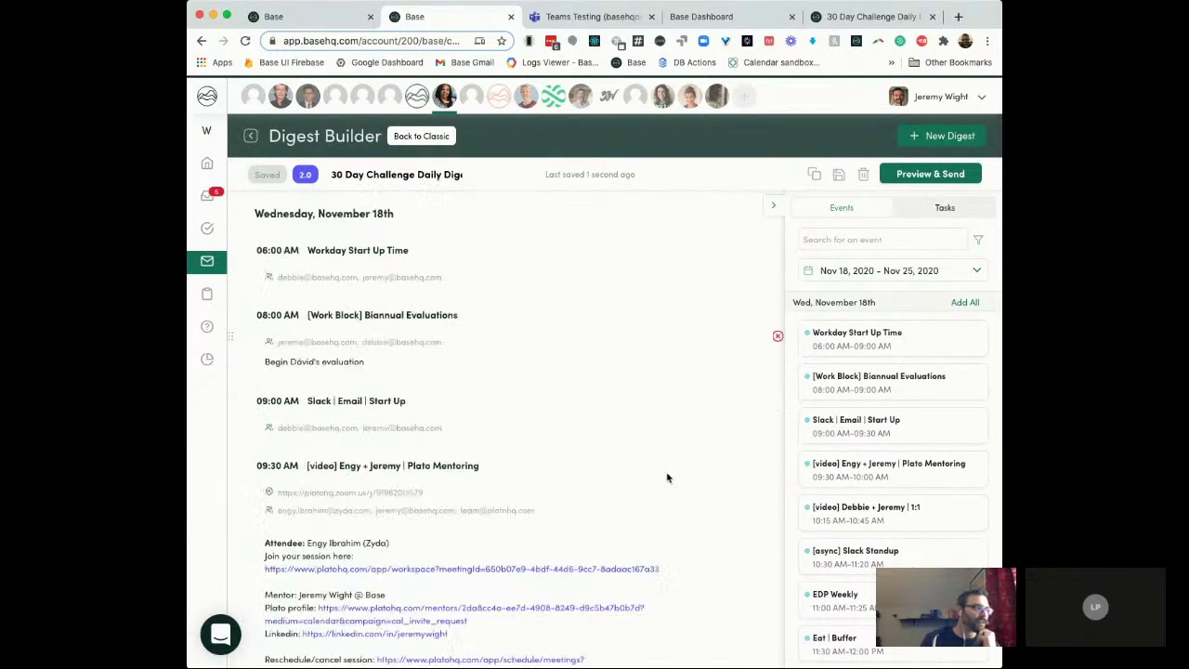
scroll(667, 477, up, 10)
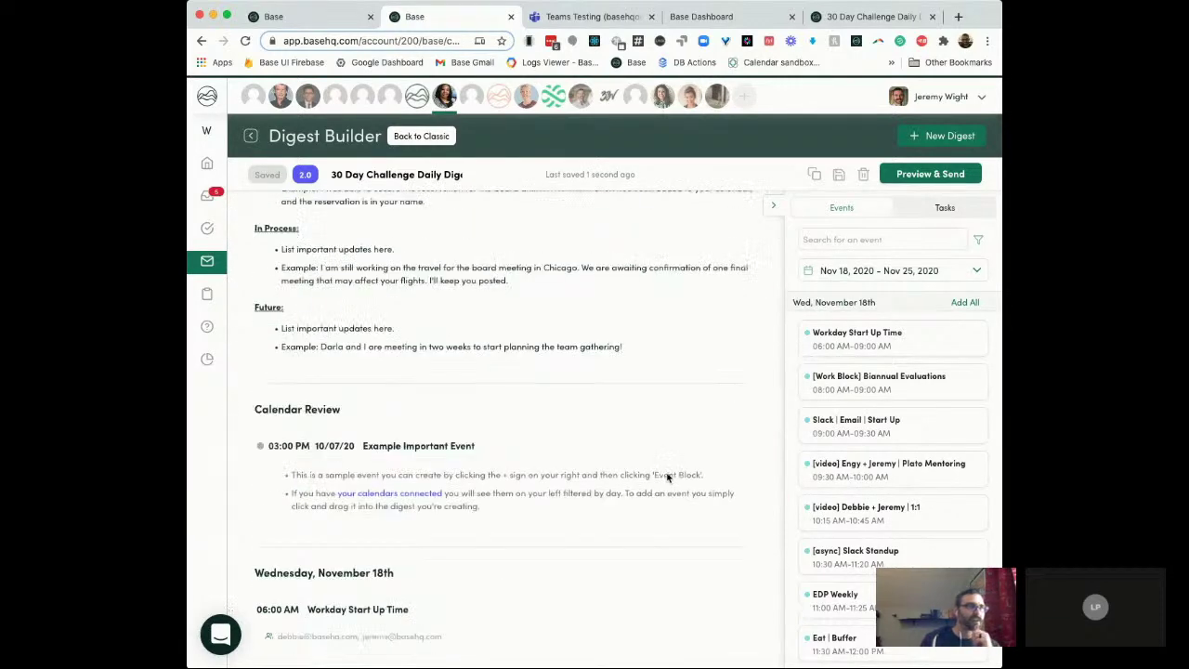
click(929, 175)
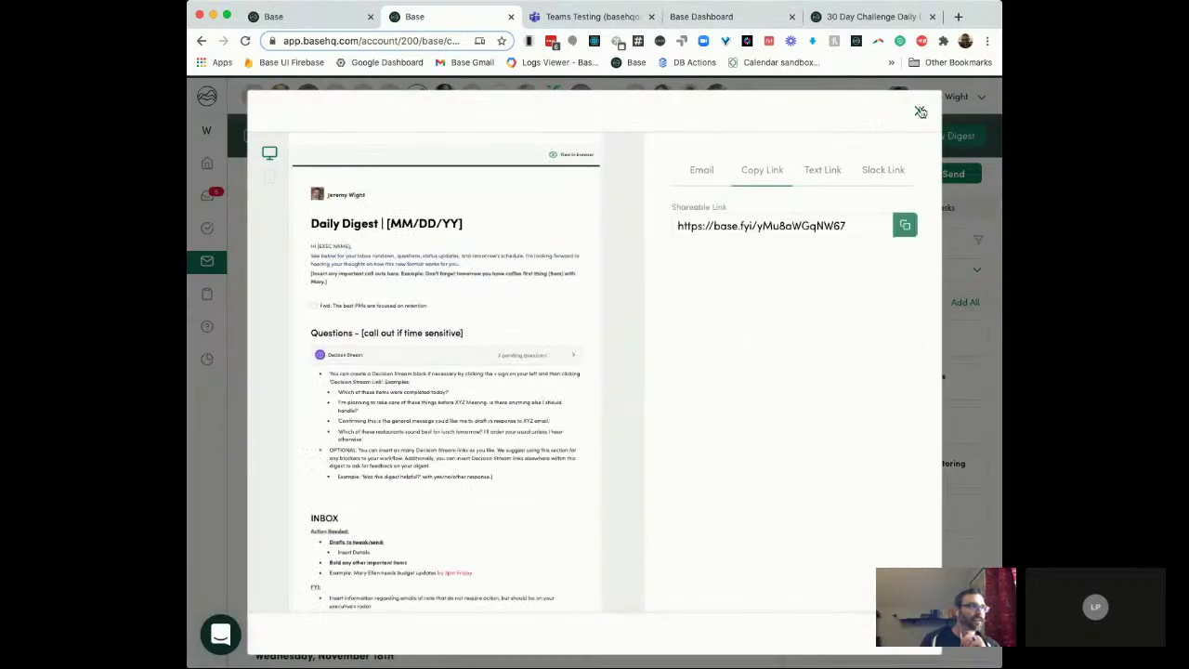
Step: Reload the '30 Day Challenge Daily' web view and scroll to the Wednesday, November 18th events
click(876, 20)
key(super+r)
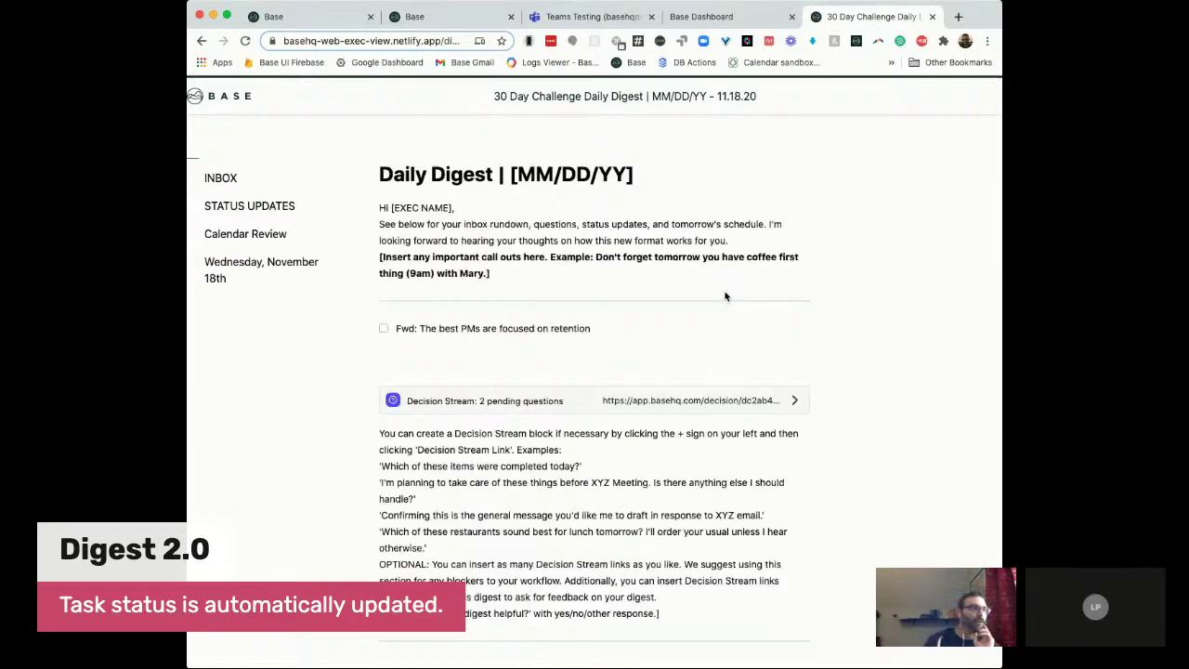
scroll(725, 296, down, 15)
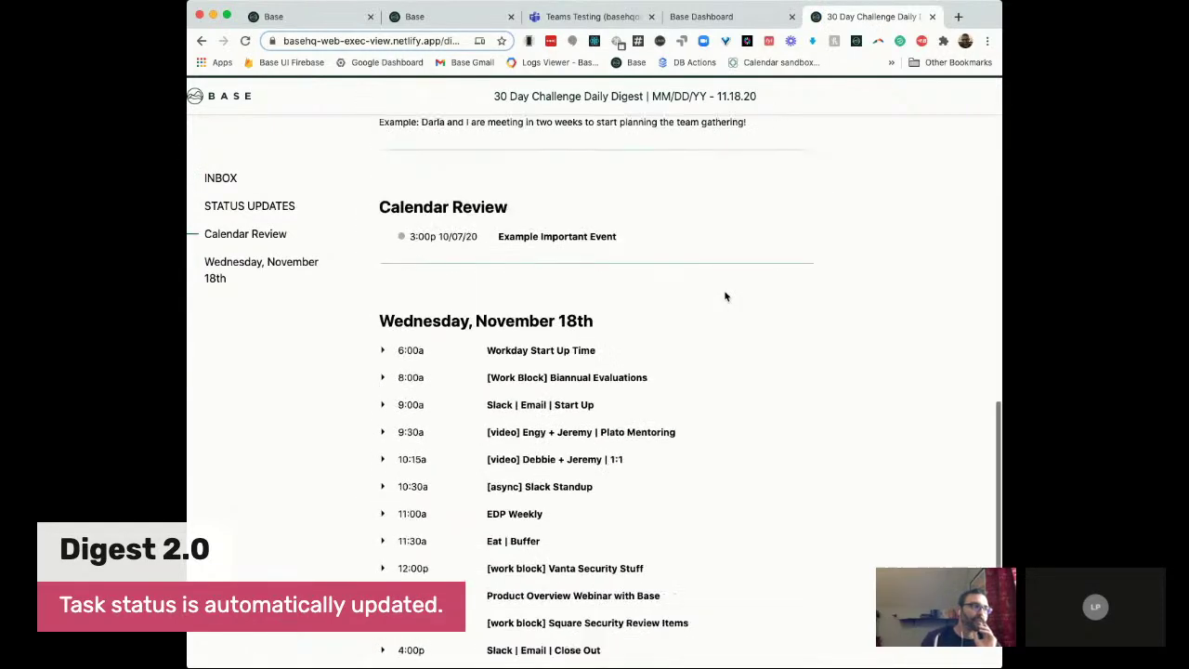
scroll(725, 296, down, 3)
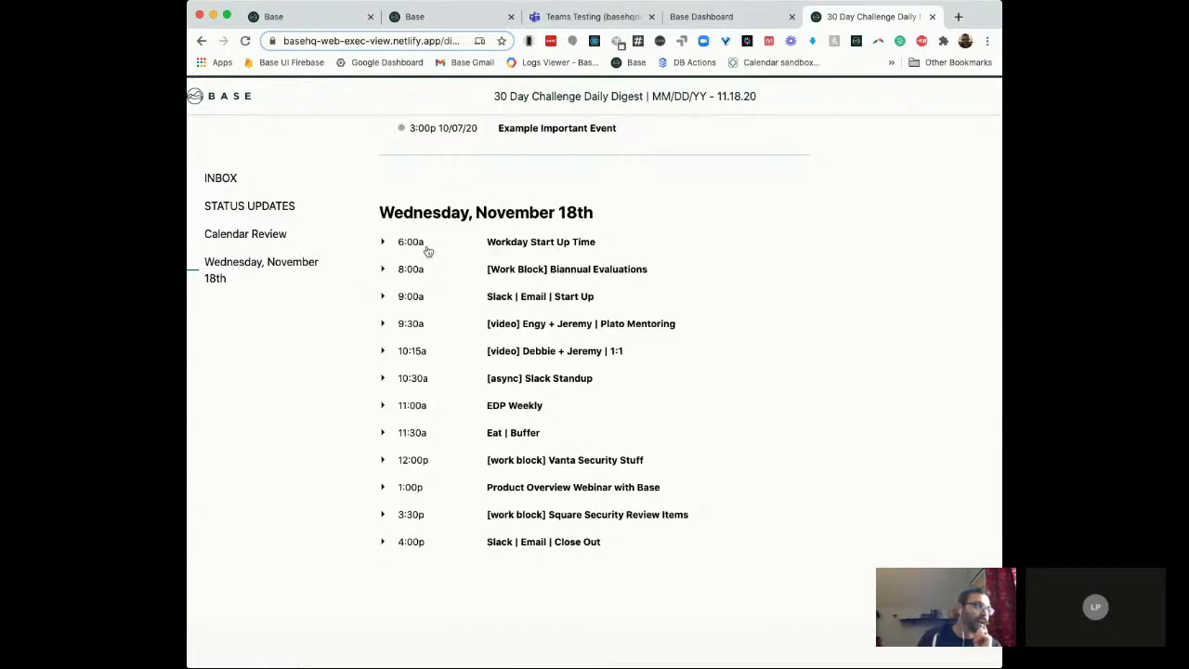
click(380, 243)
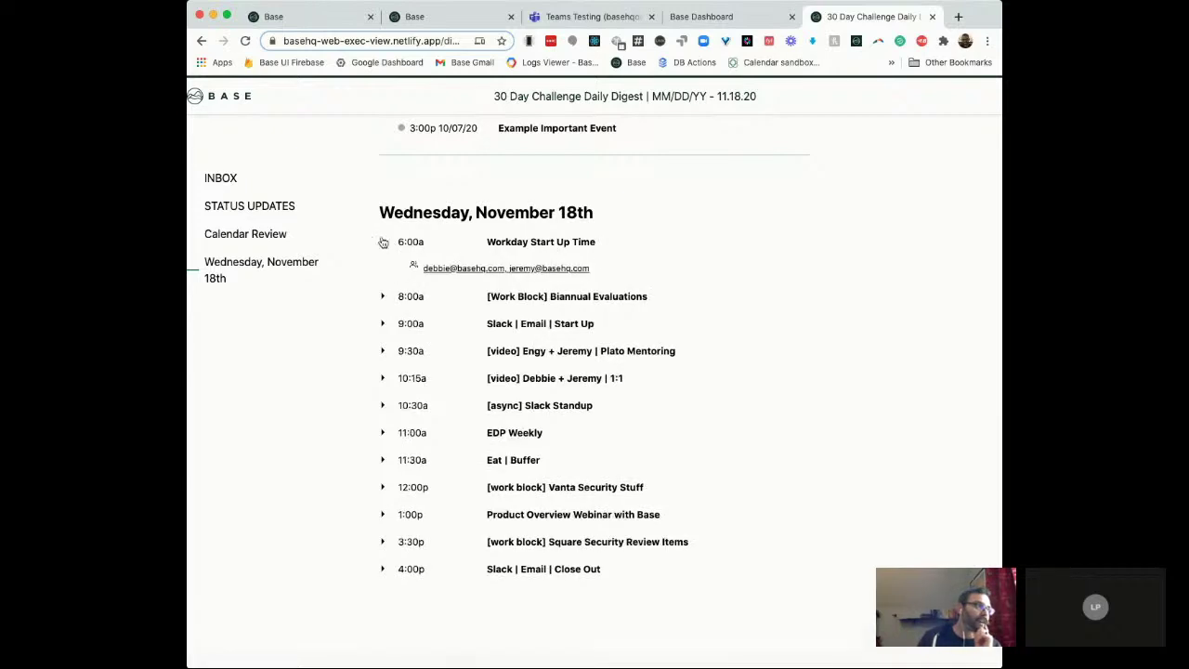
click(381, 243)
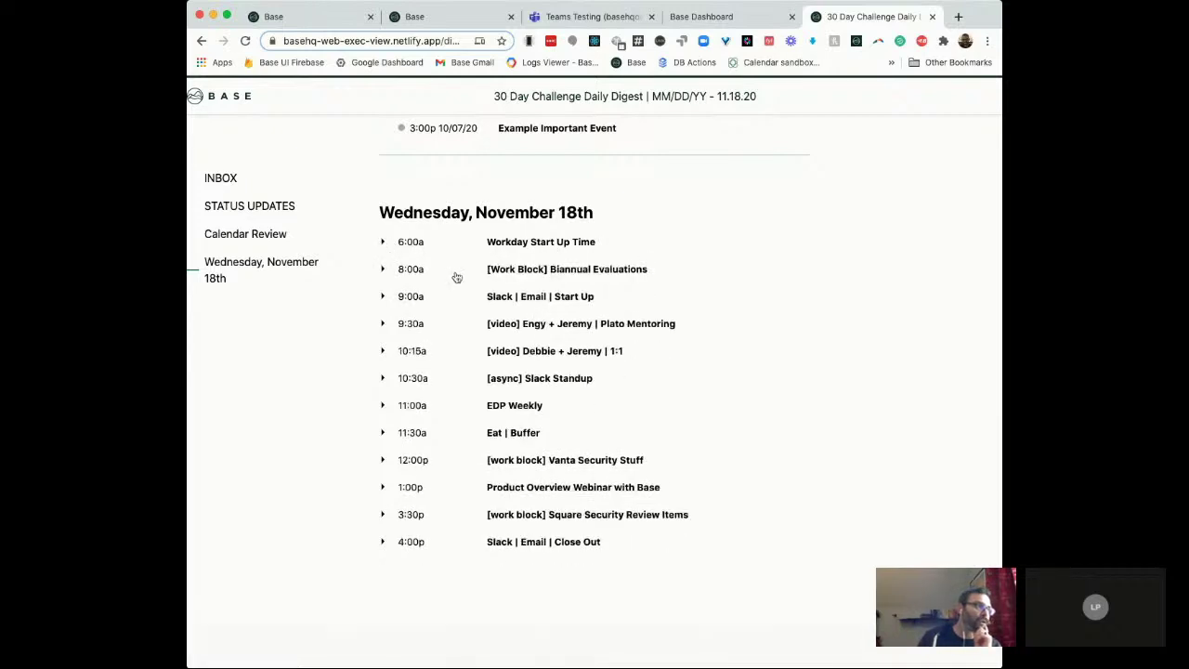
click(382, 325)
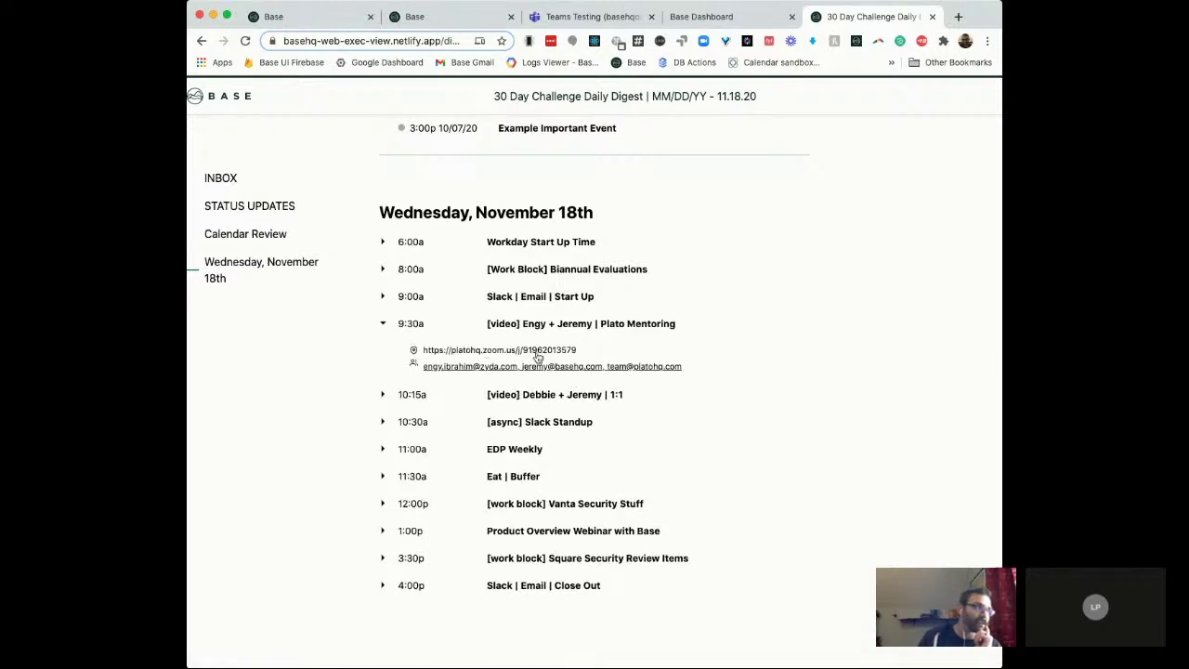
click(383, 325)
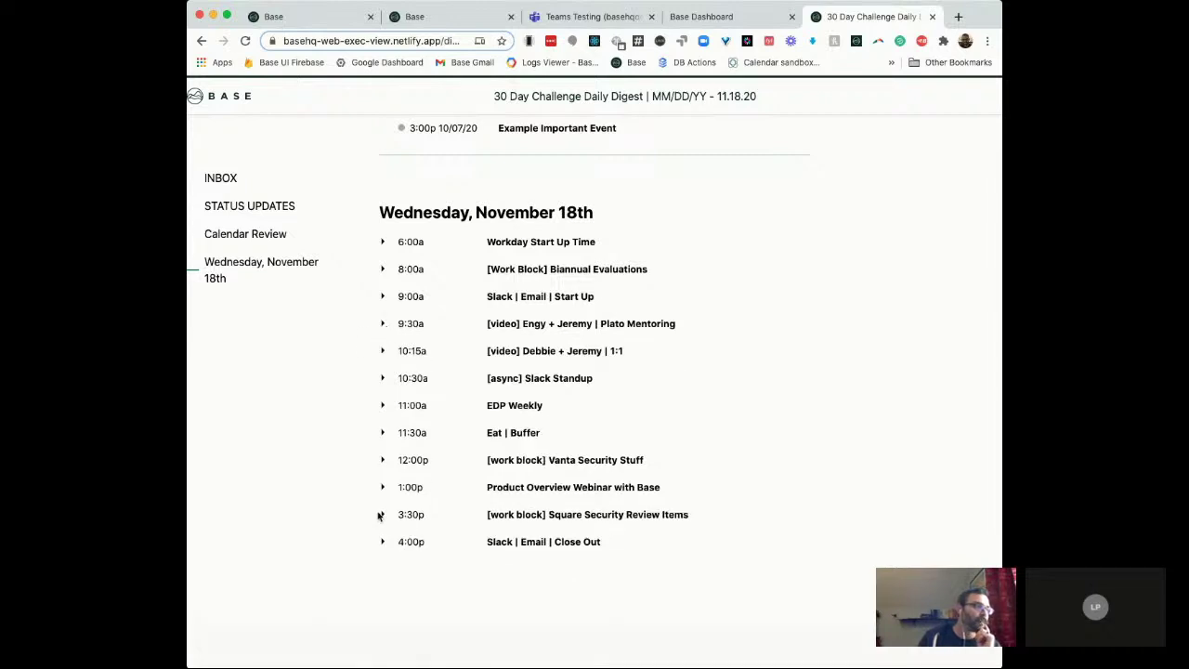
click(383, 379)
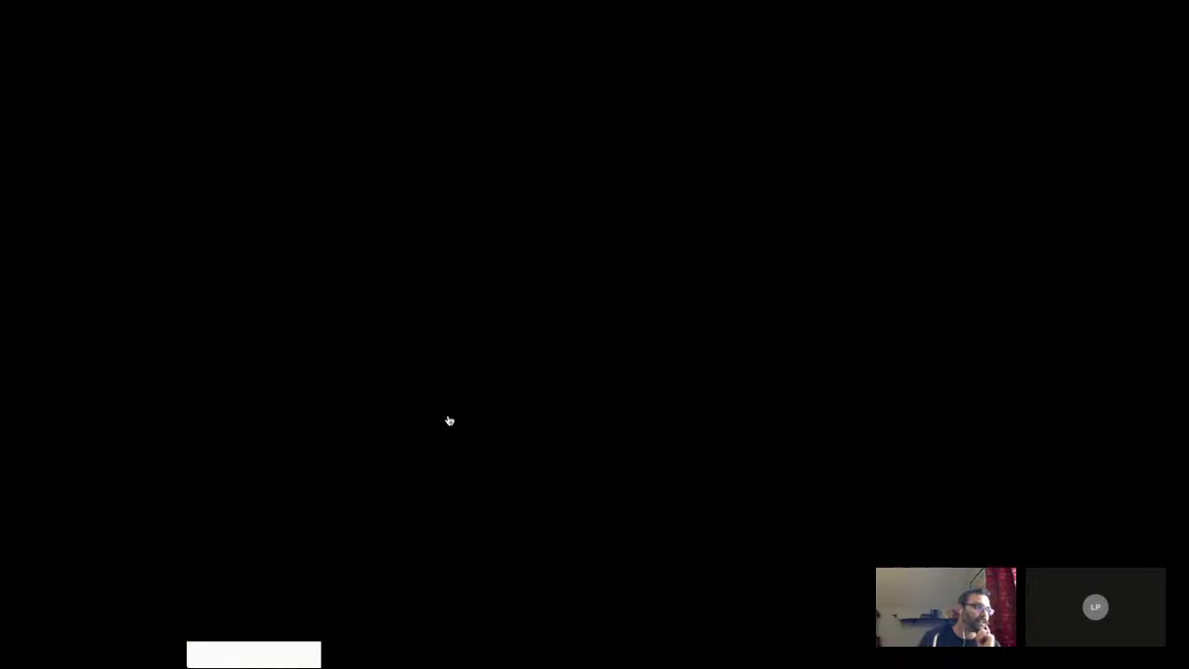
click(388, 411)
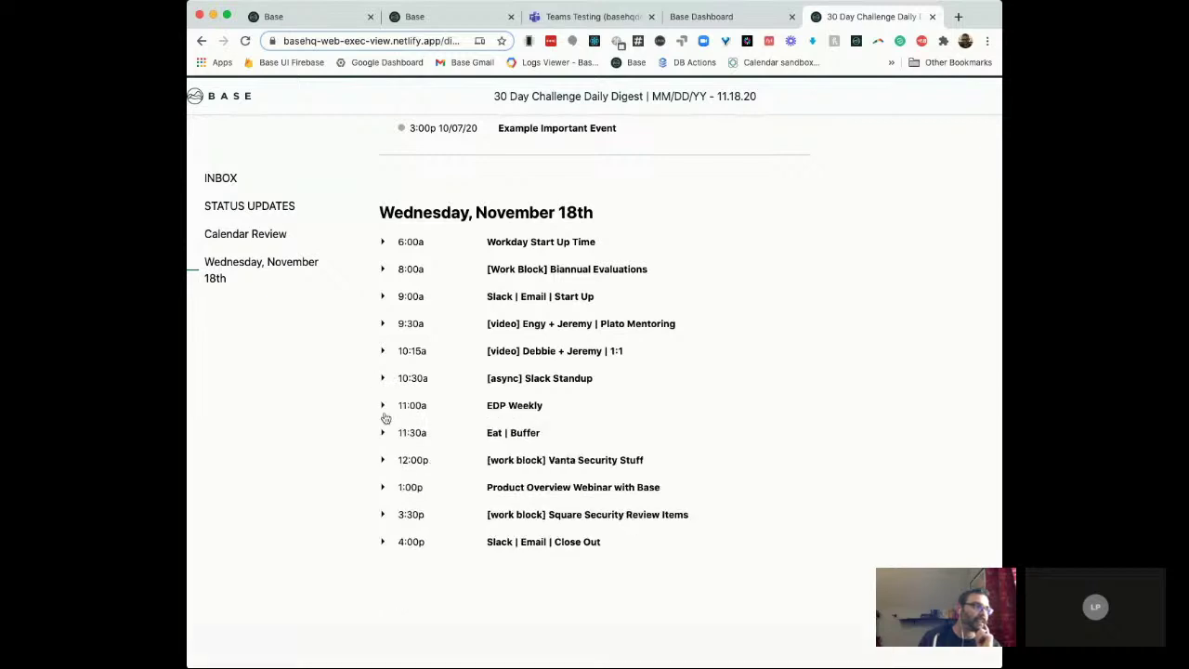
click(383, 406)
click(383, 408)
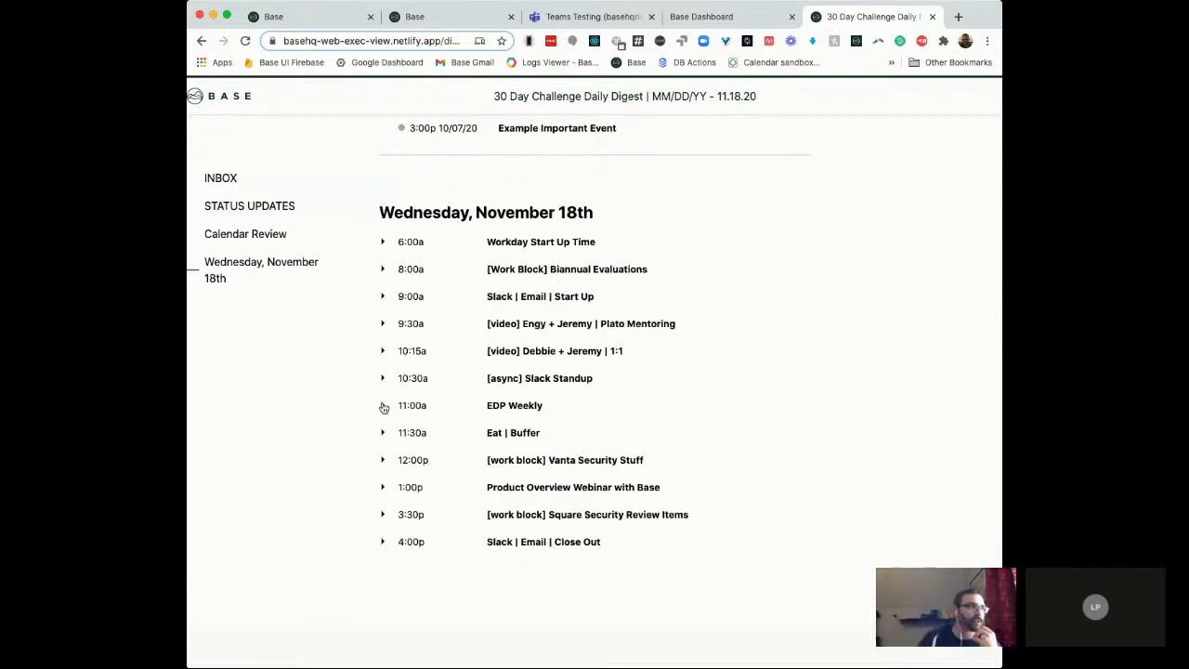
scroll(382, 407, up, 3)
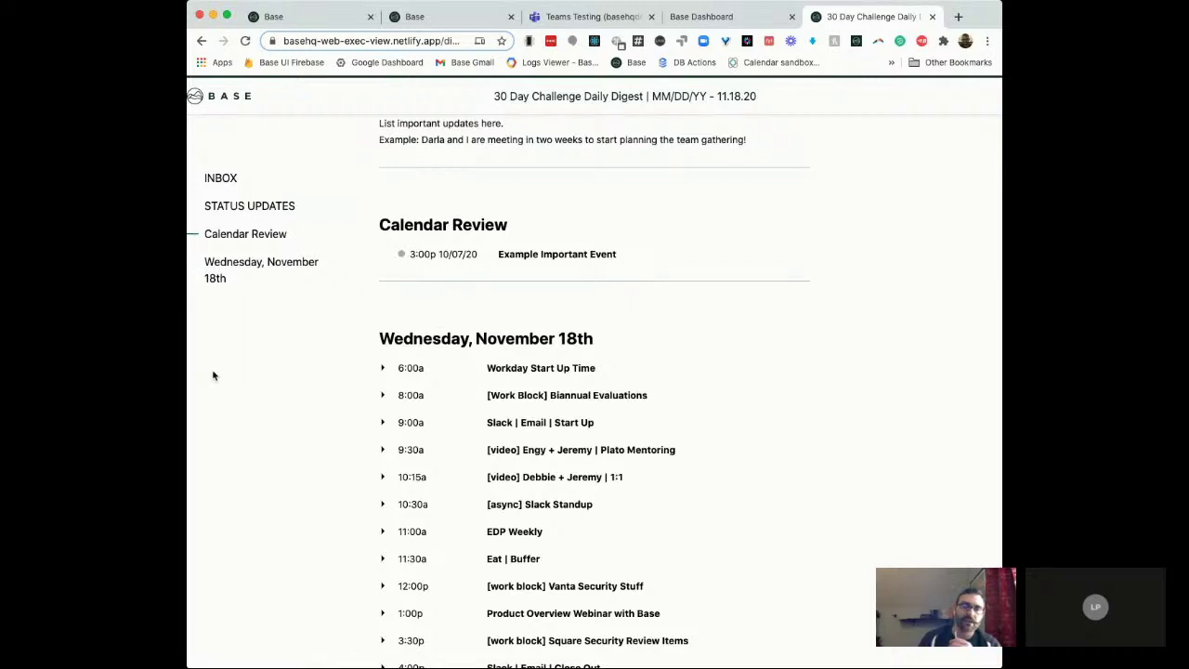
scroll(465, 403, up, 10)
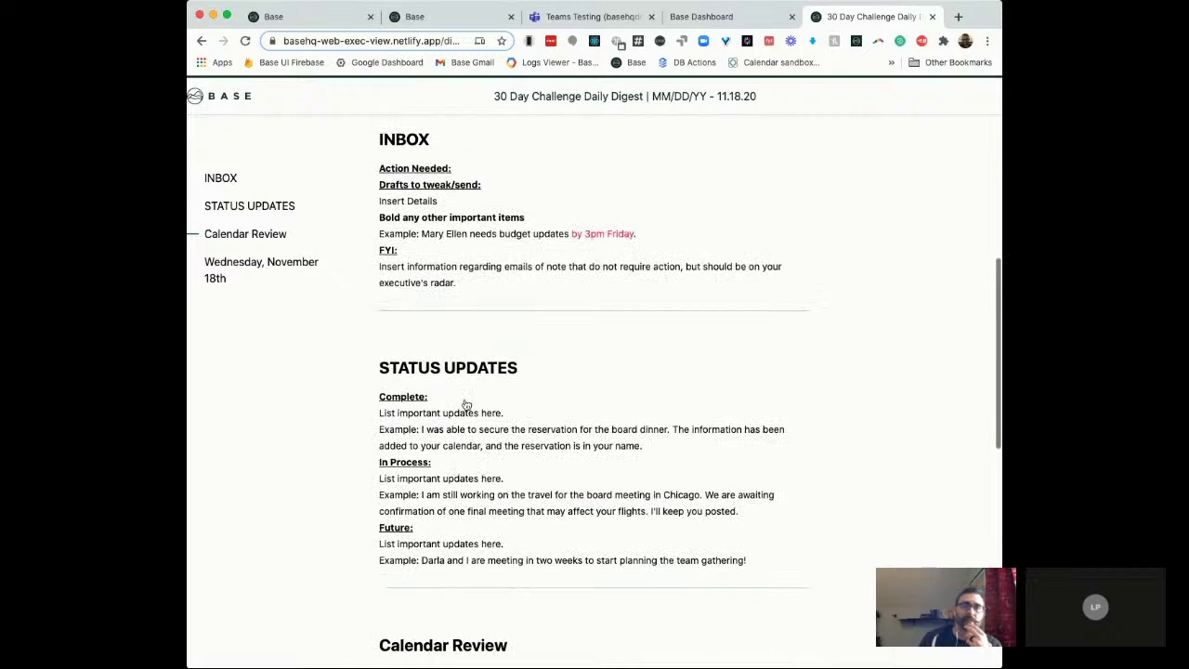
scroll(465, 403, up, 5)
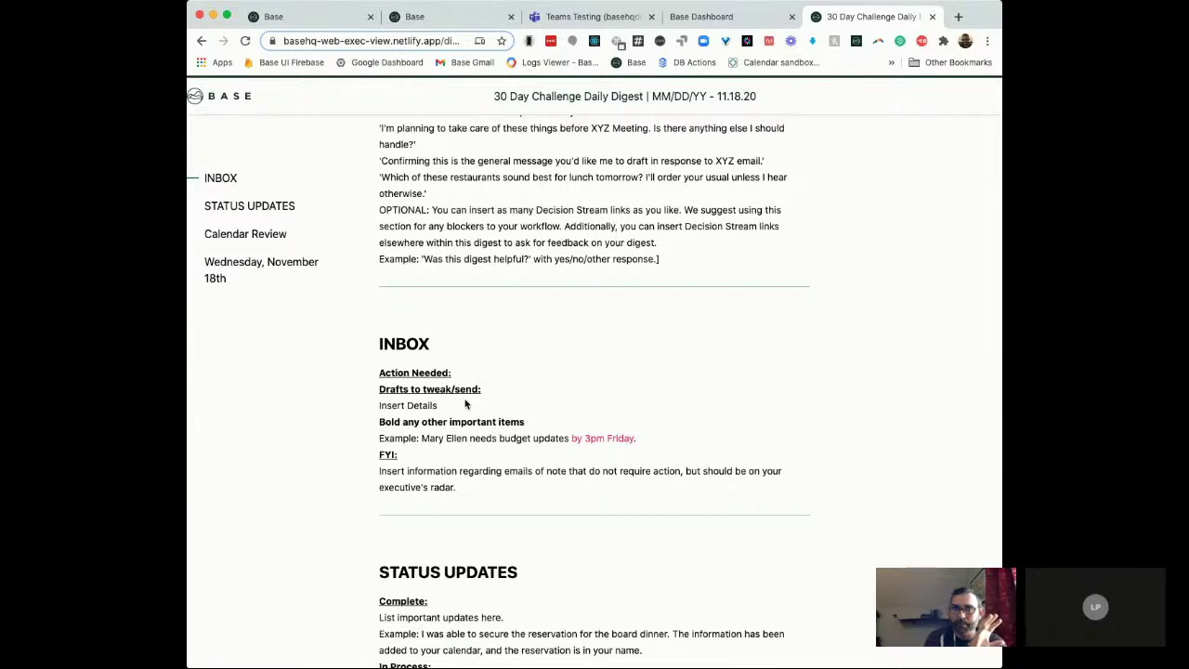
scroll(465, 404, up, 5)
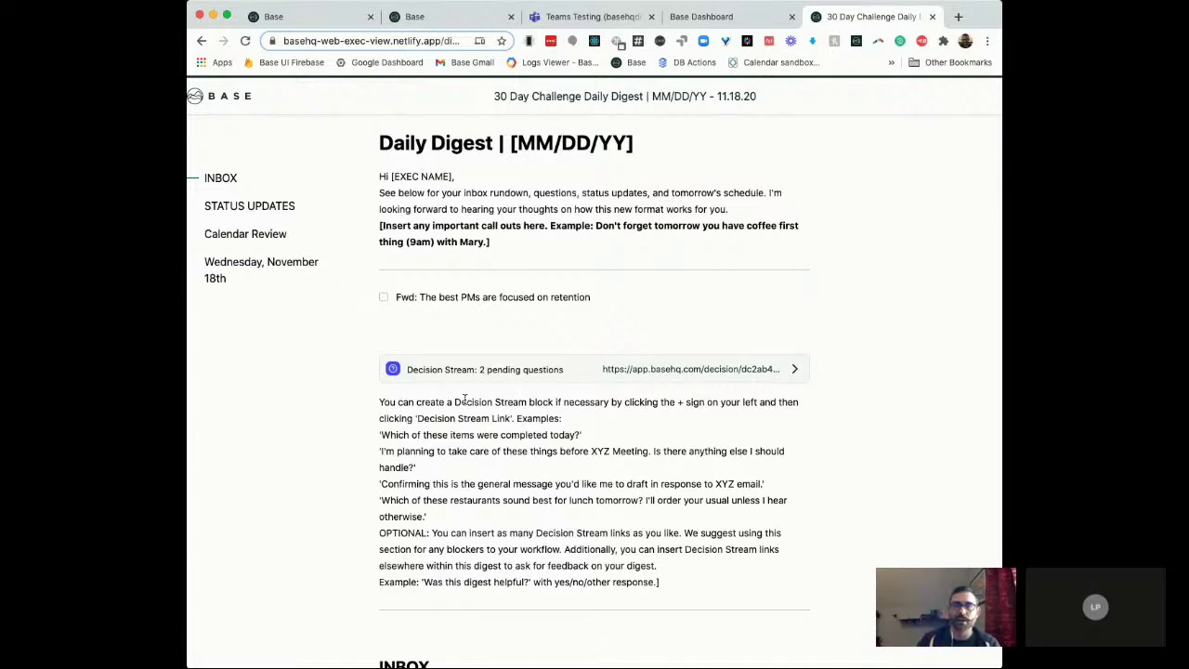
scroll(544, 334, up, 1)
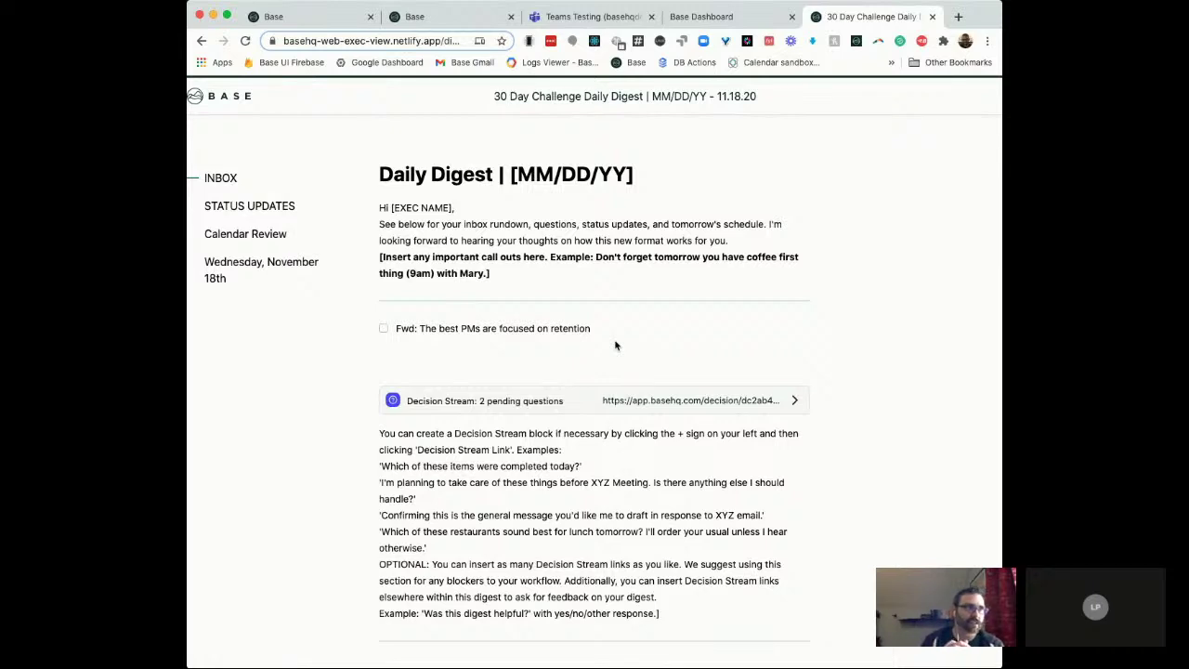
Step: Return to the 30 Day Challenge Daily Digest draft, close Preview & Send, and show the 2.0 tag's explanation
click(330, 16)
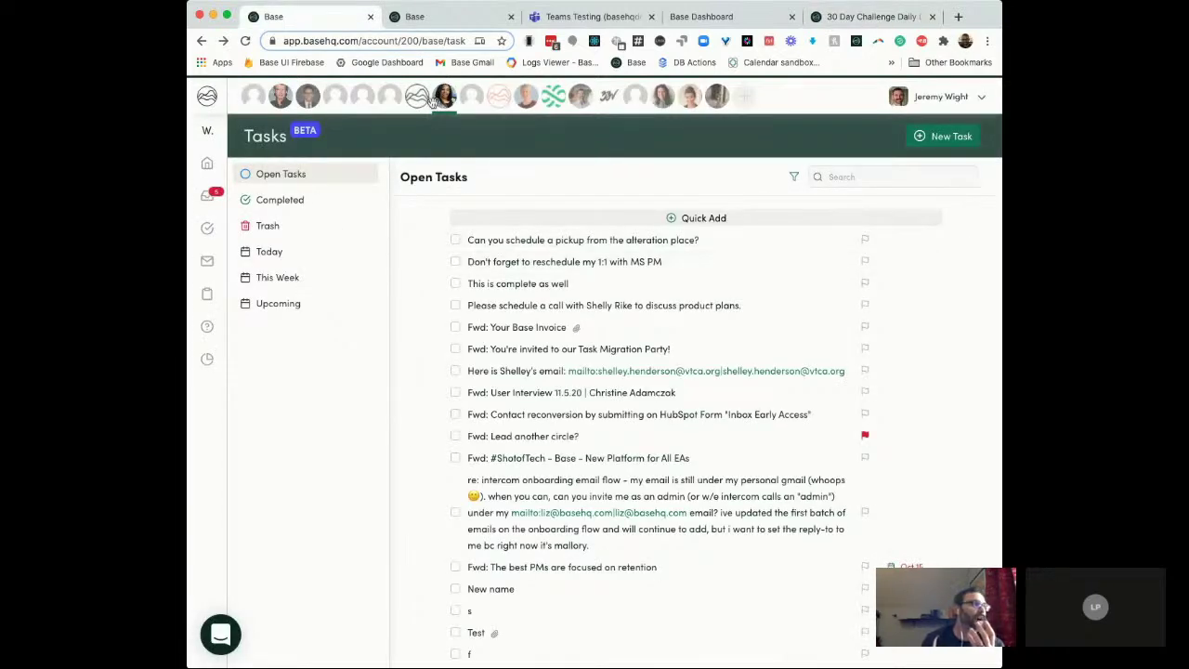
click(428, 17)
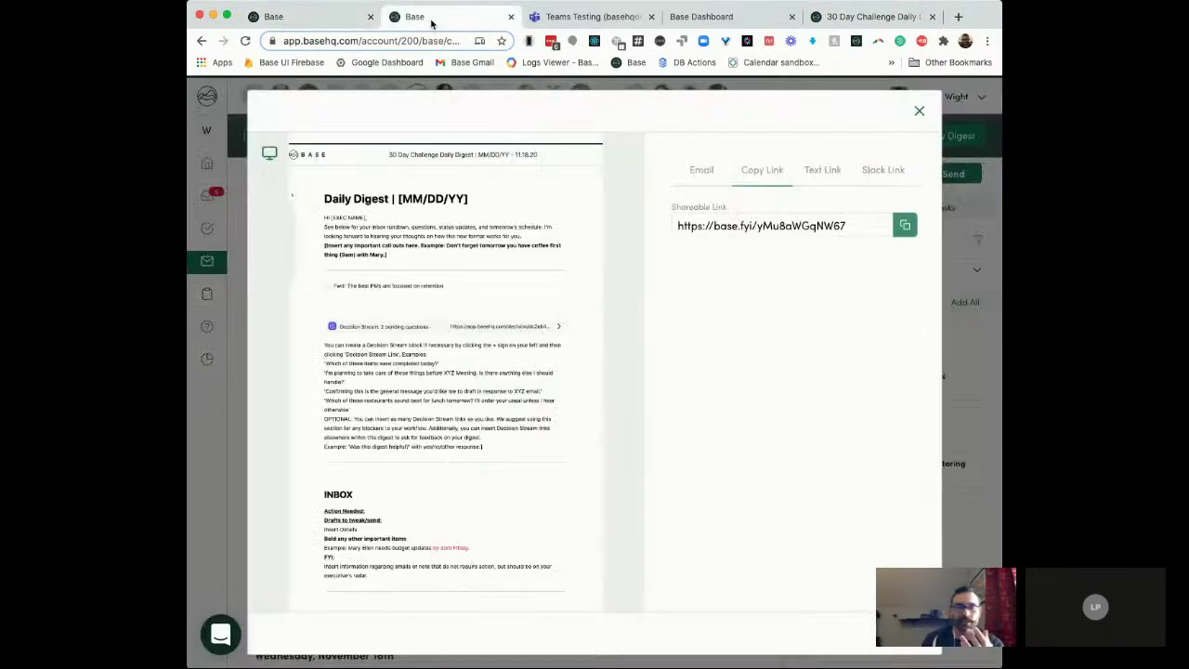
click(919, 110)
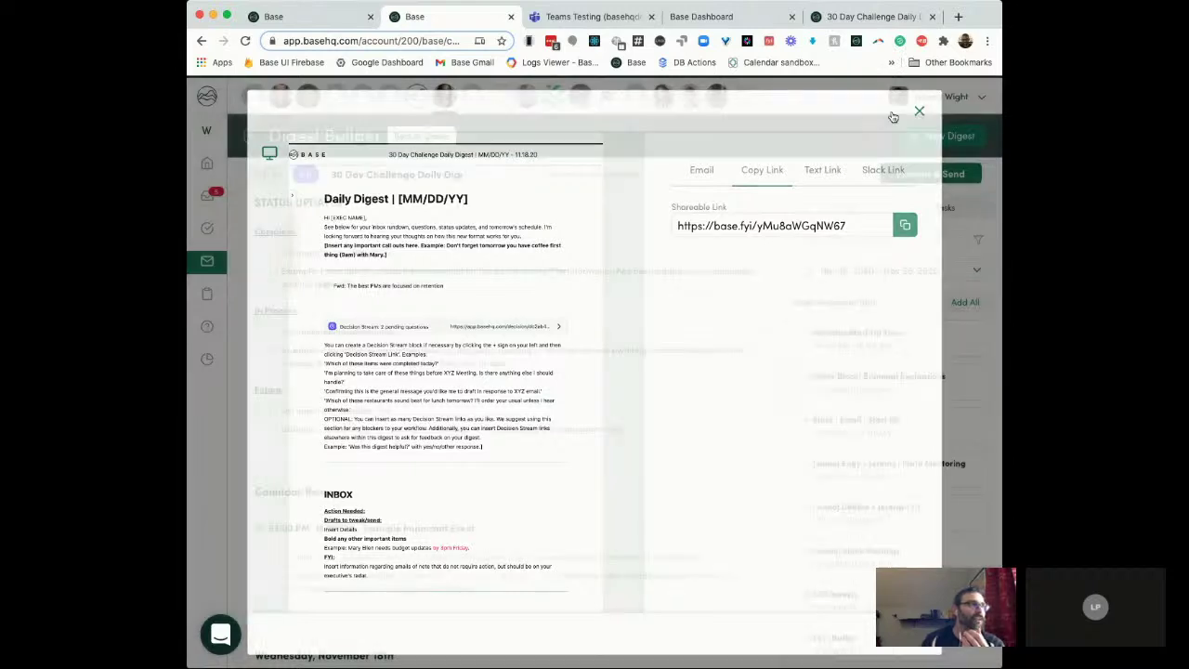
click(304, 177)
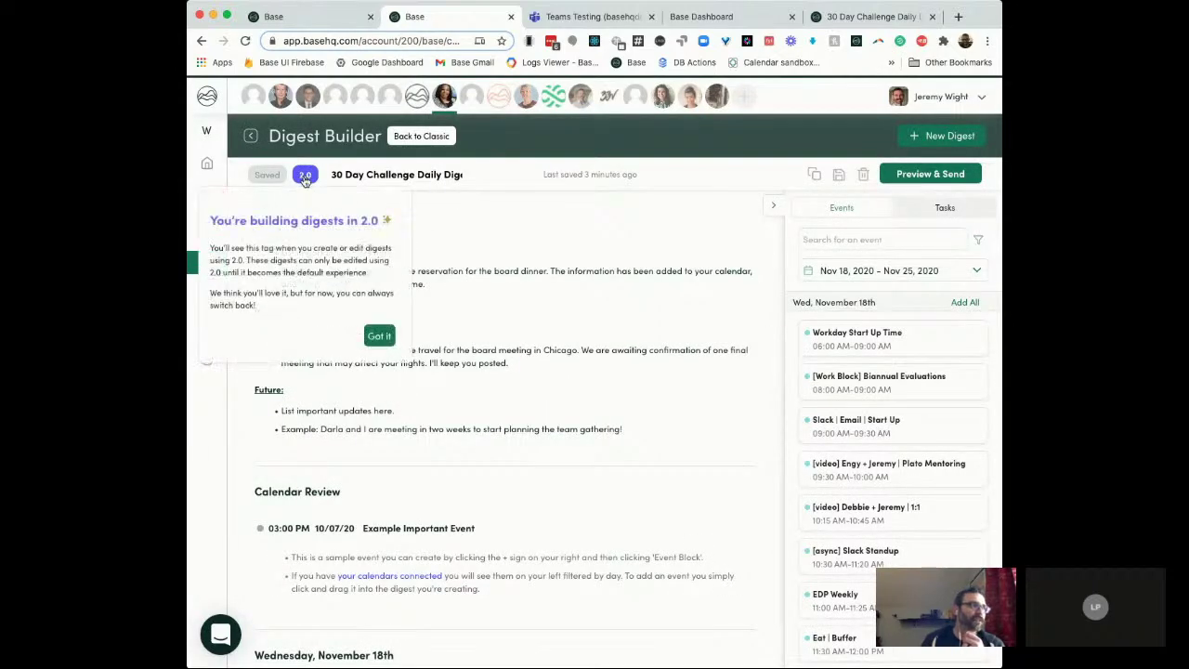
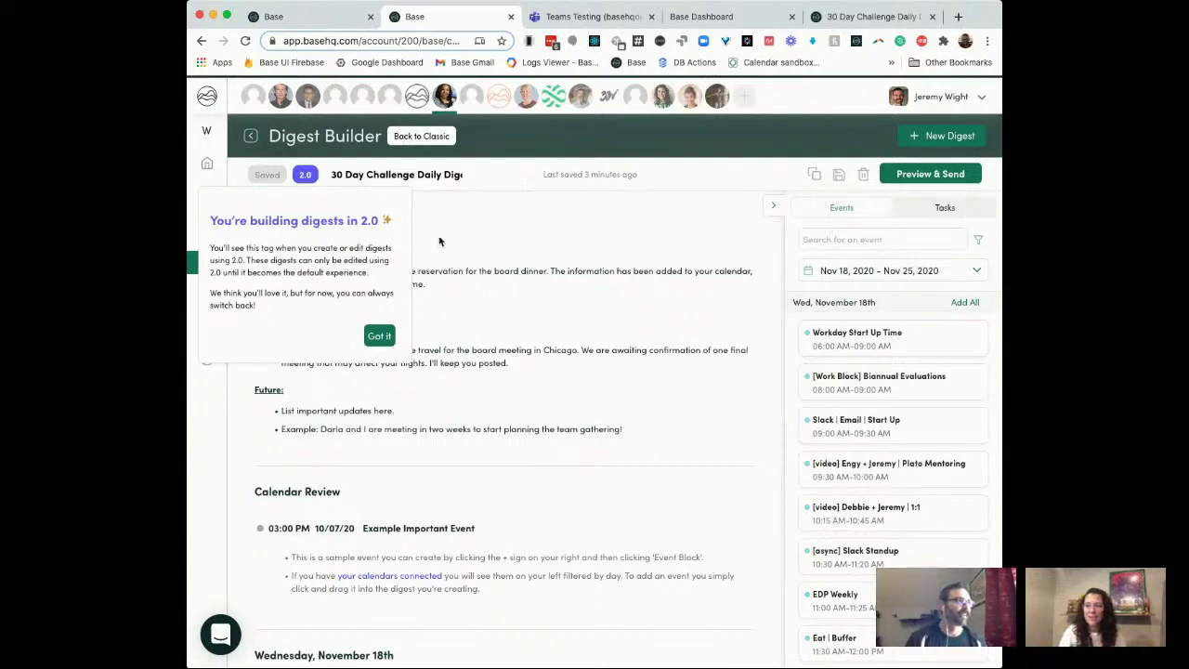
Step: Dismiss the 'You're building digests in 2.0' notice on the 30 Day Challenge Daily Digest draft
click(381, 337)
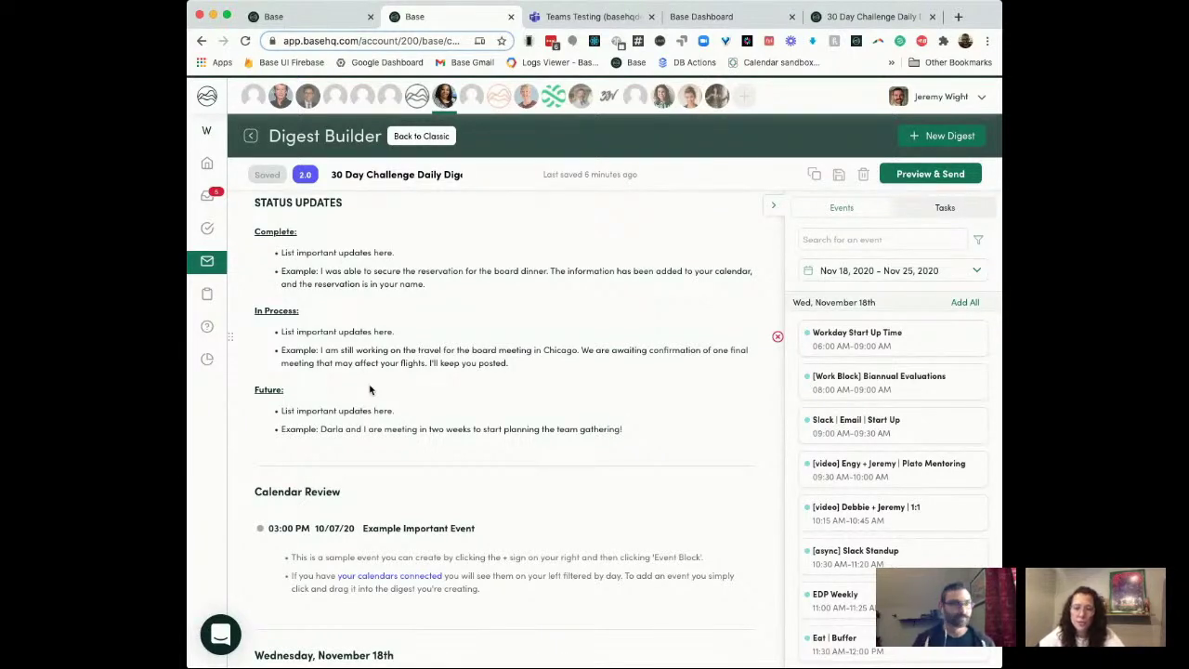
mouse_move(219, 197)
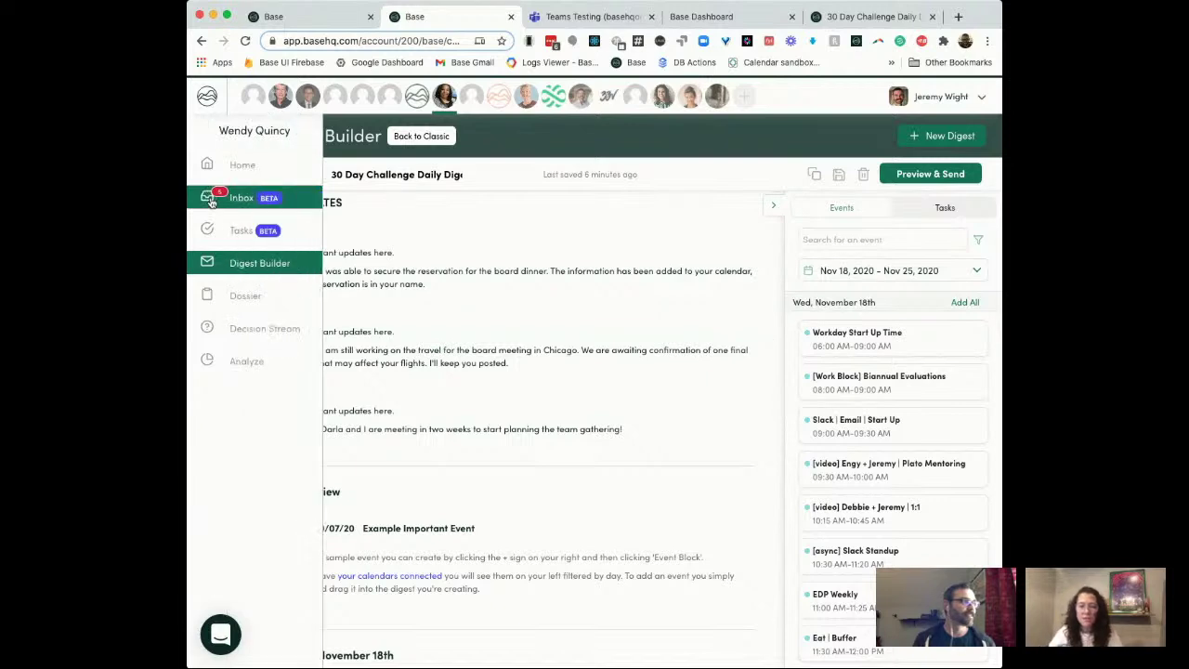
Step: Go to the Inbox of email, Slack and Teams items and select the forwarded email
click(234, 203)
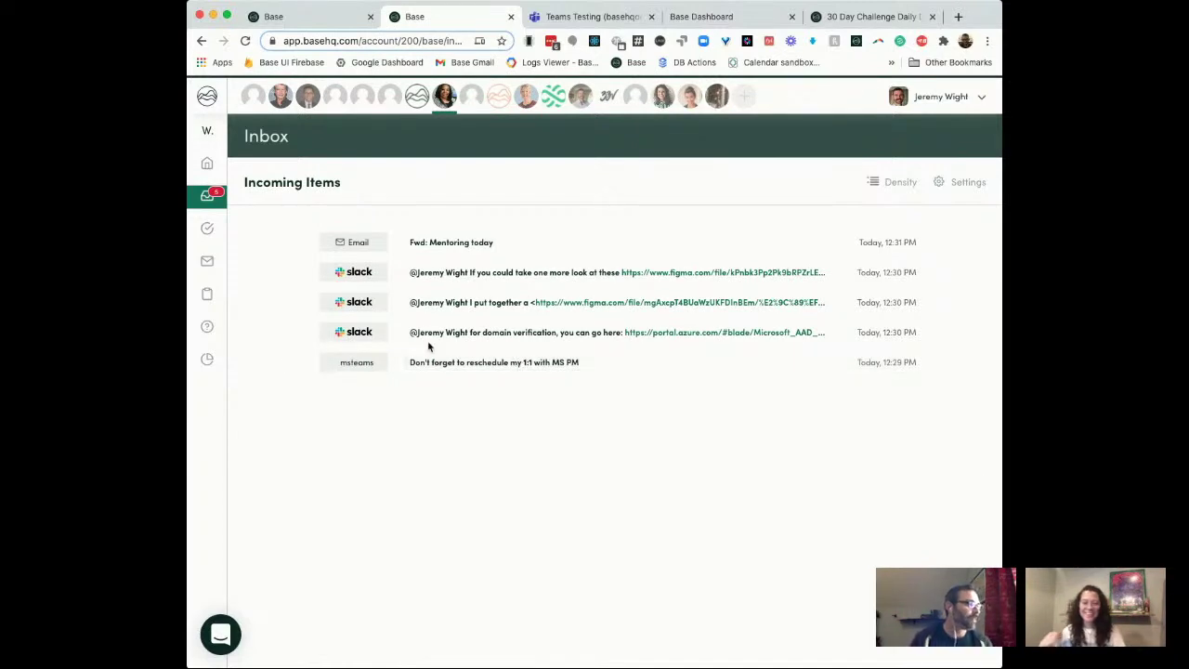
click(290, 243)
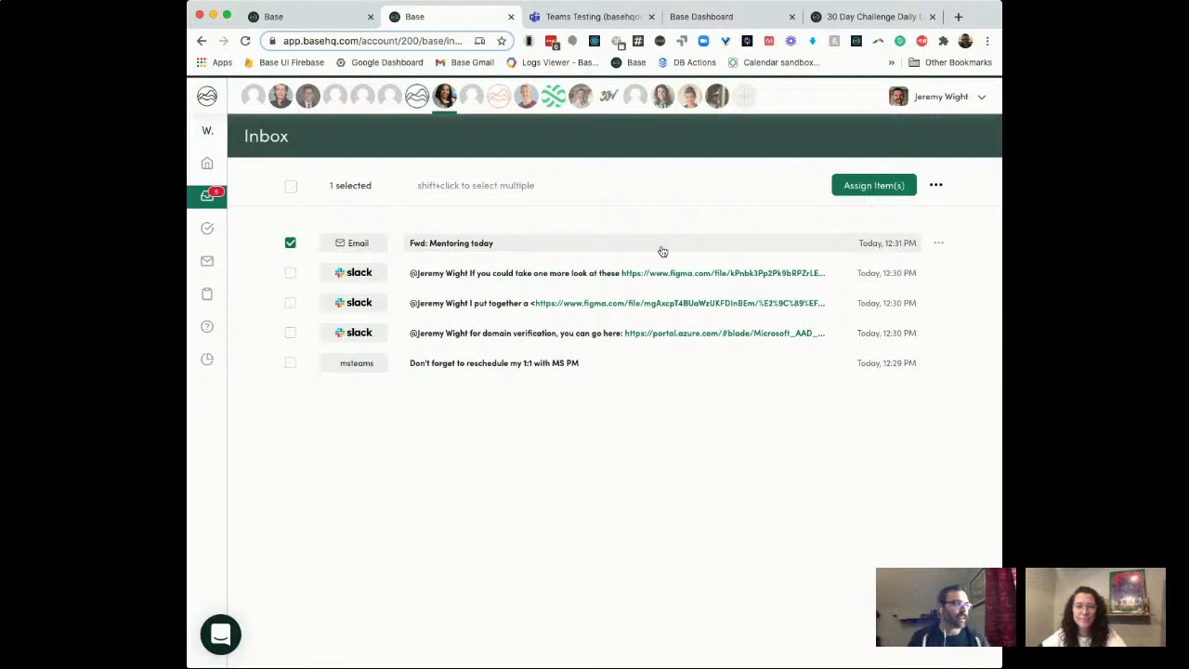
Step: Assign the Fwd: Mentoring today email to the executive, save it as a Contact, and open it
click(663, 251)
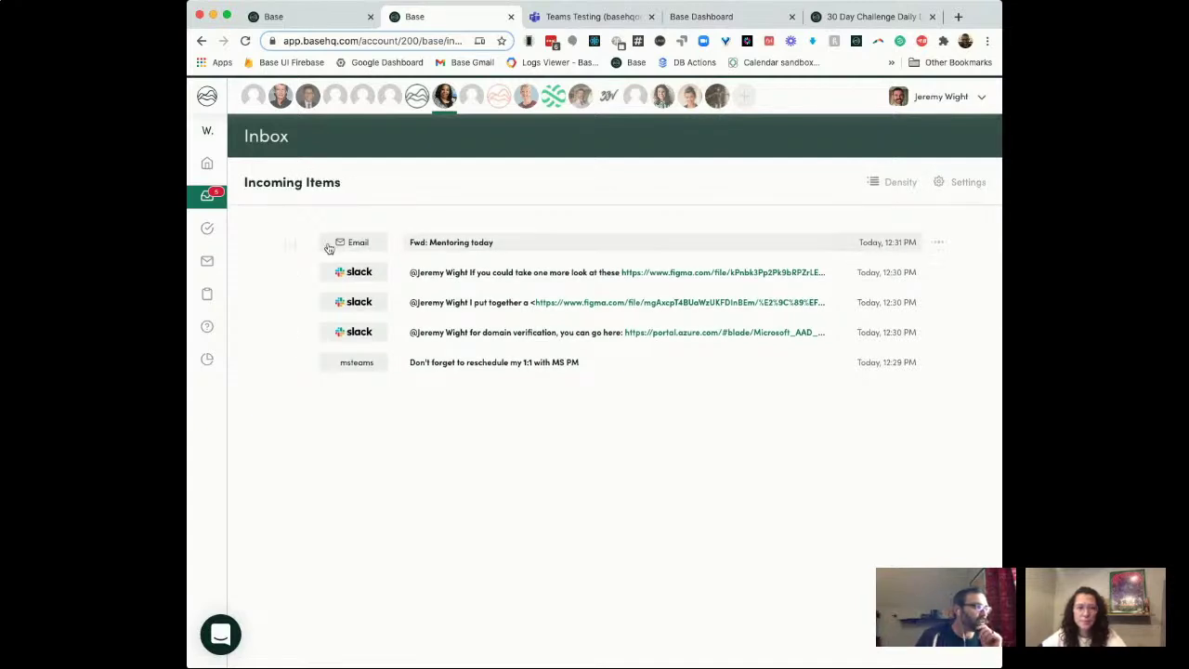
click(458, 244)
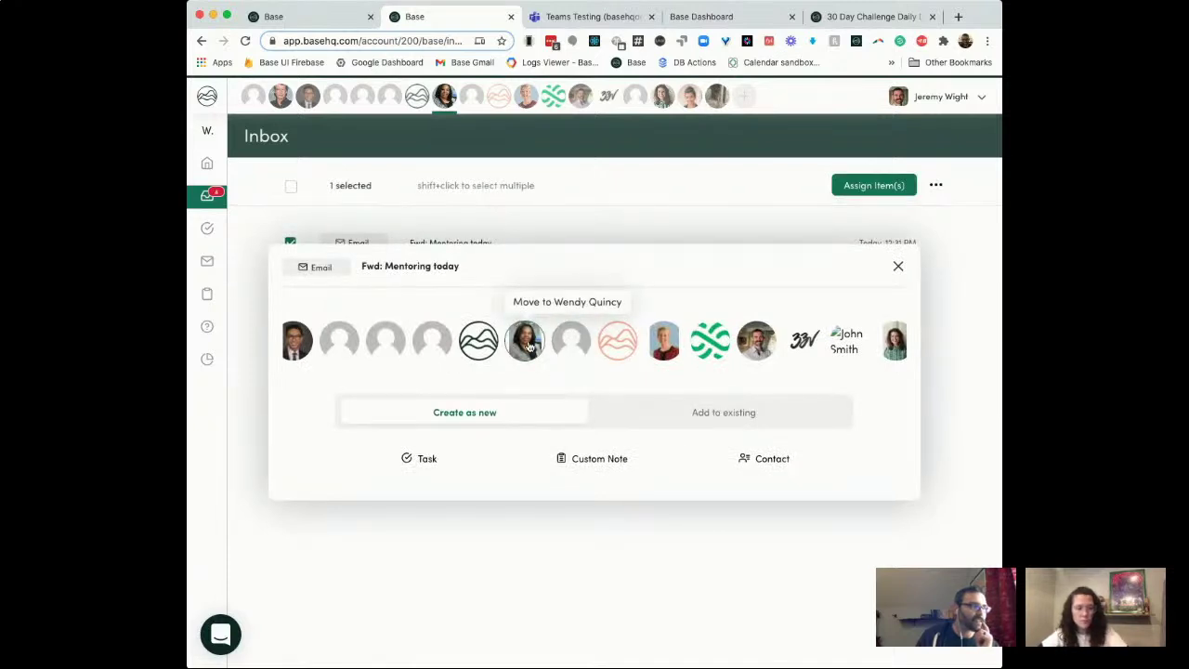
click(527, 343)
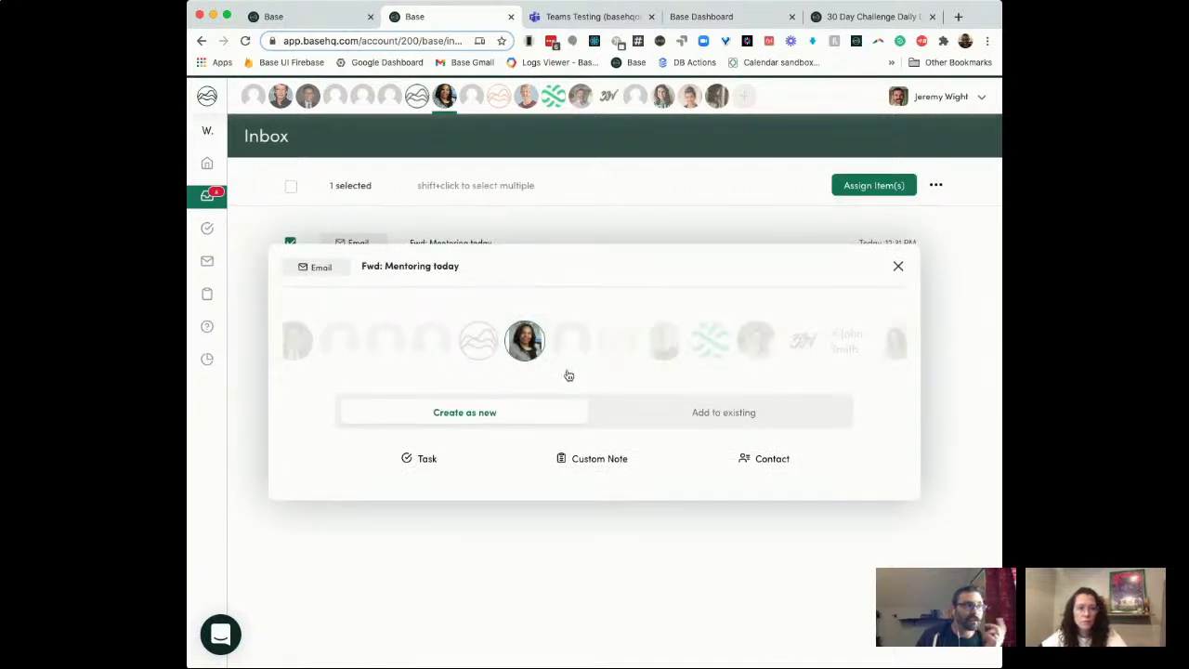
click(764, 459)
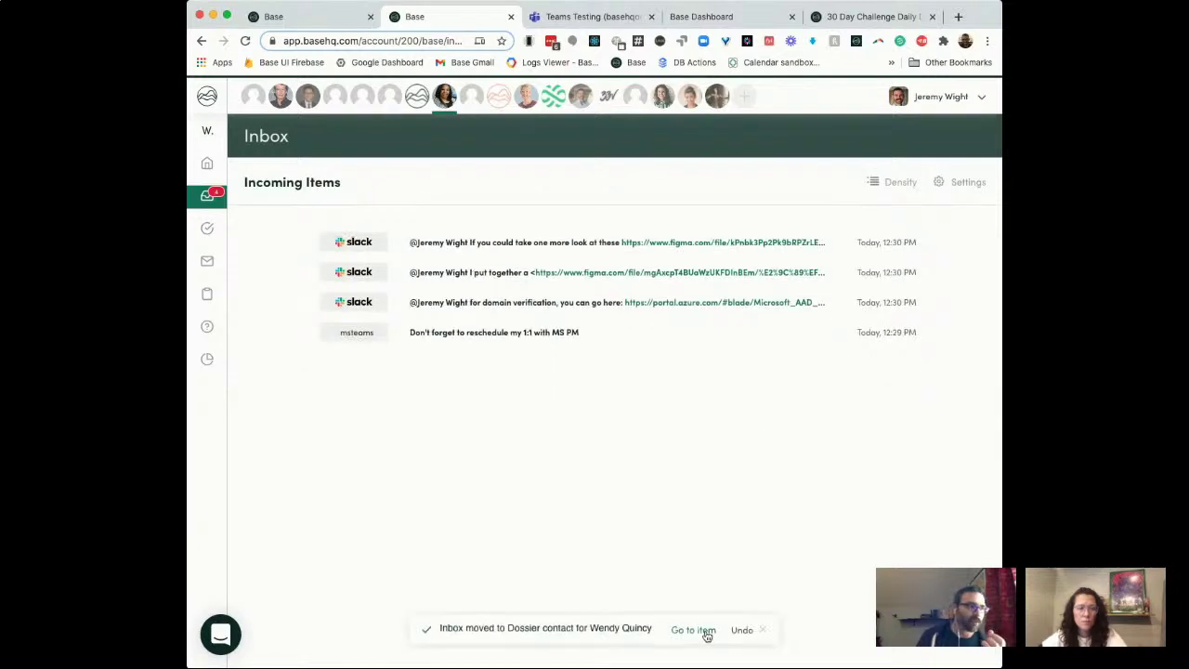
click(704, 630)
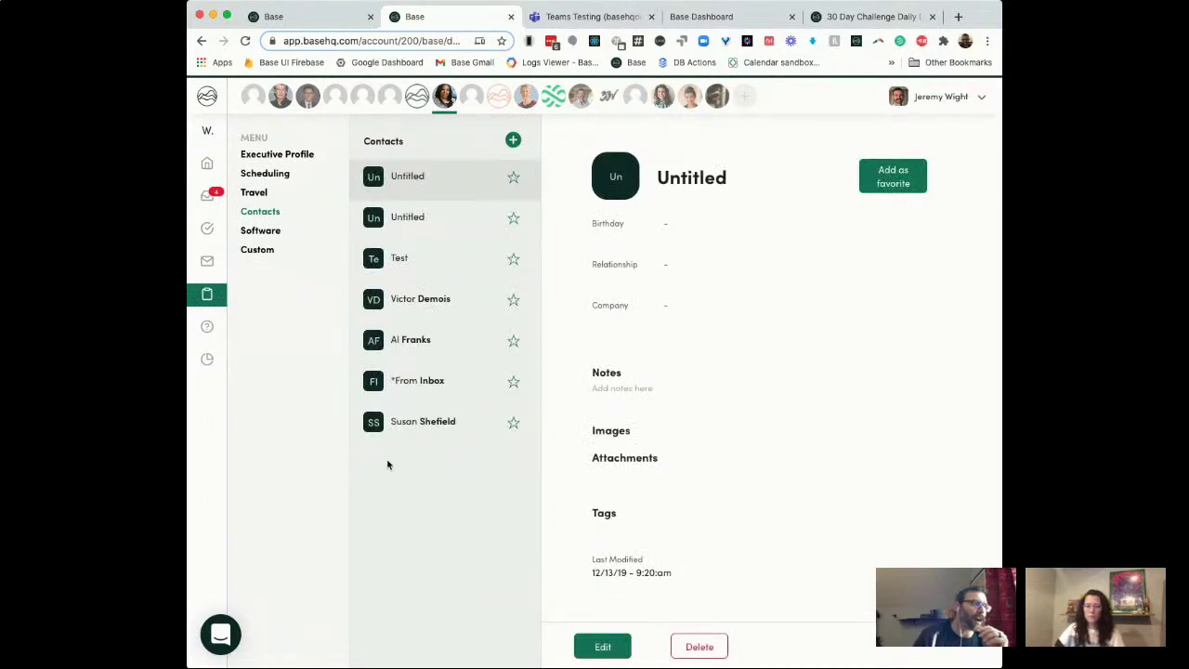
Step: Open the *From Inbox contact and scroll through its Fwd: Mentoring today attachment preview
click(428, 387)
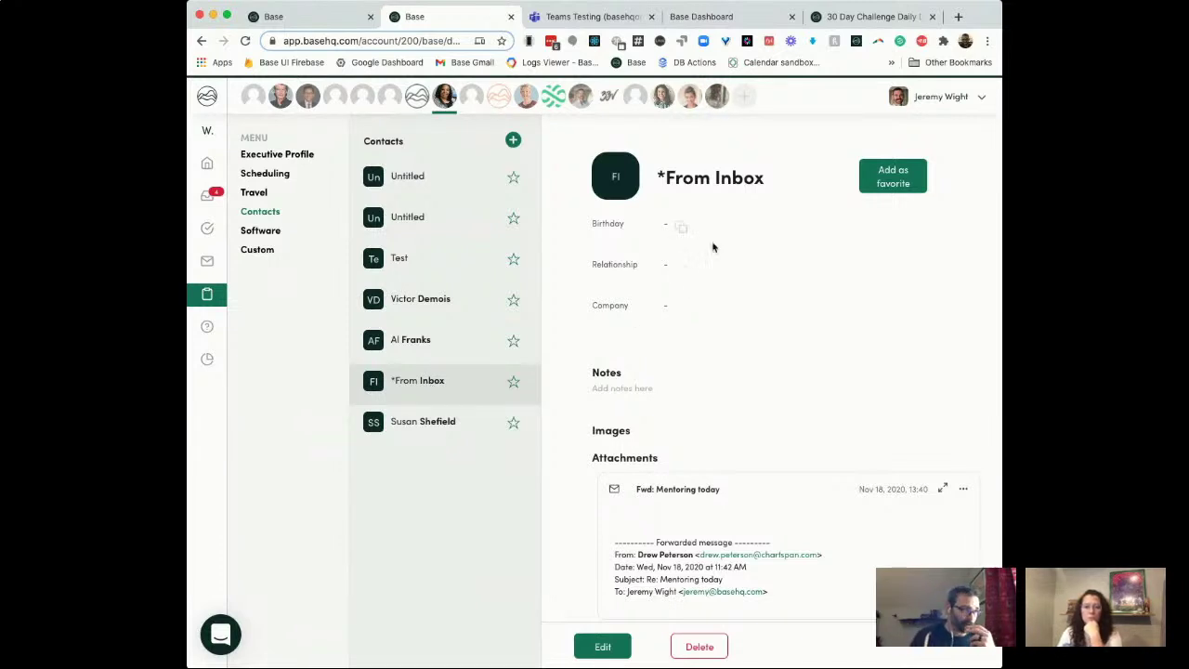
scroll(711, 245, down, 2)
scroll(772, 439, down, 2)
scroll(771, 440, up, 4)
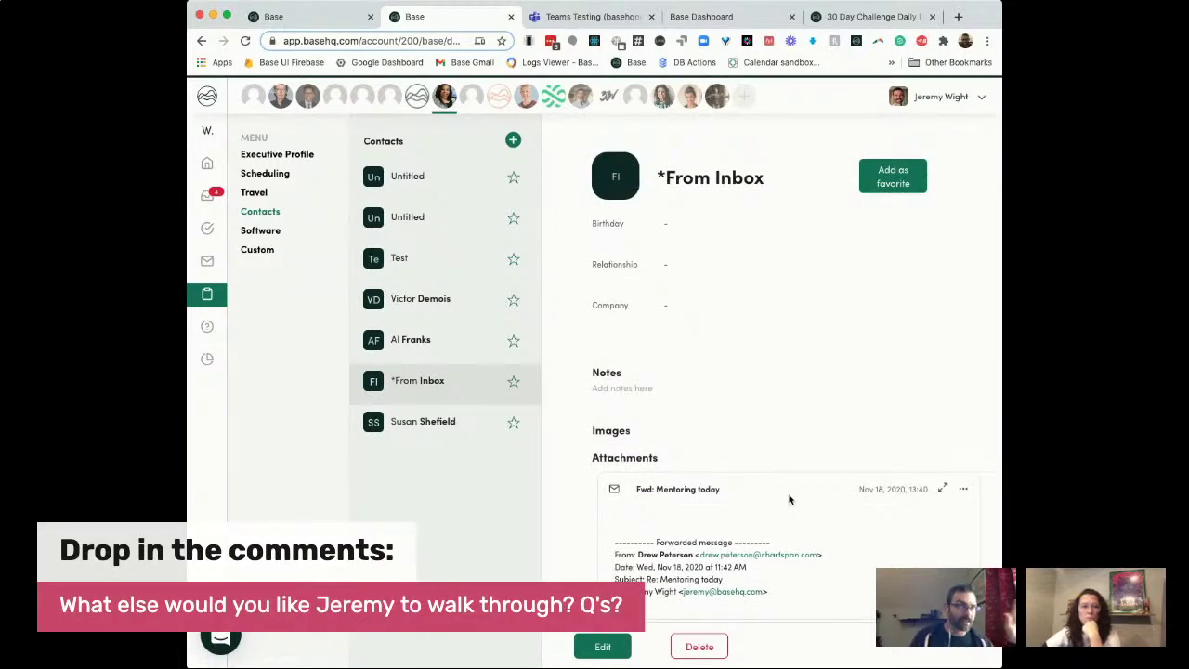
scroll(844, 581, down, 3)
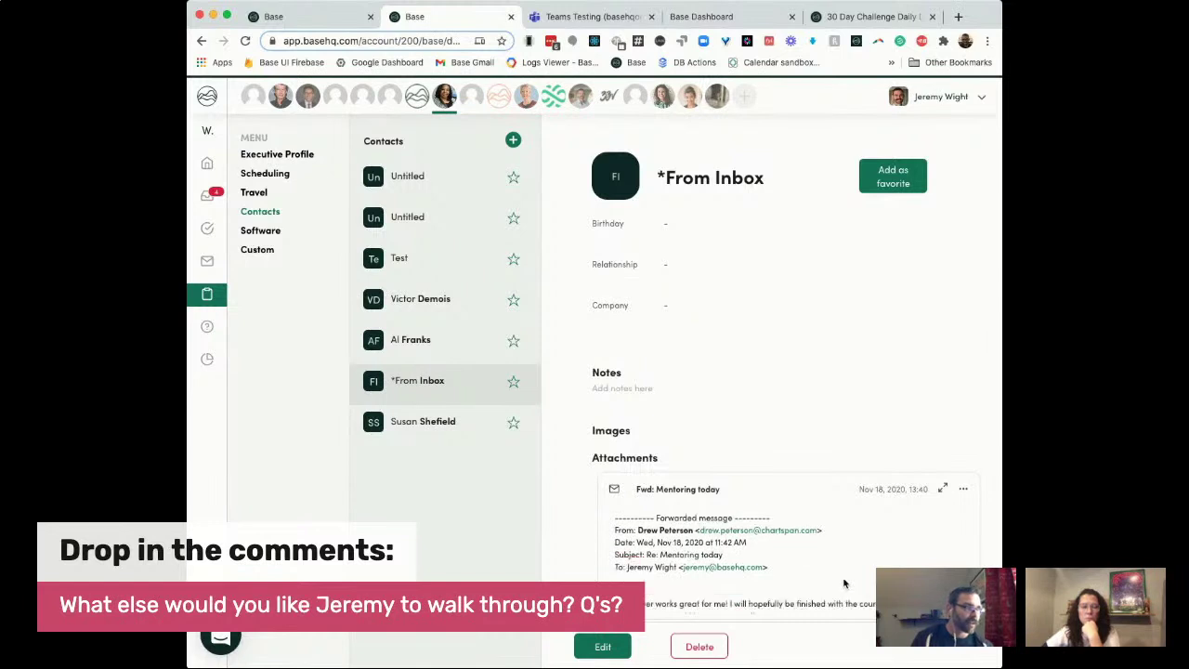
scroll(843, 582, up, 4)
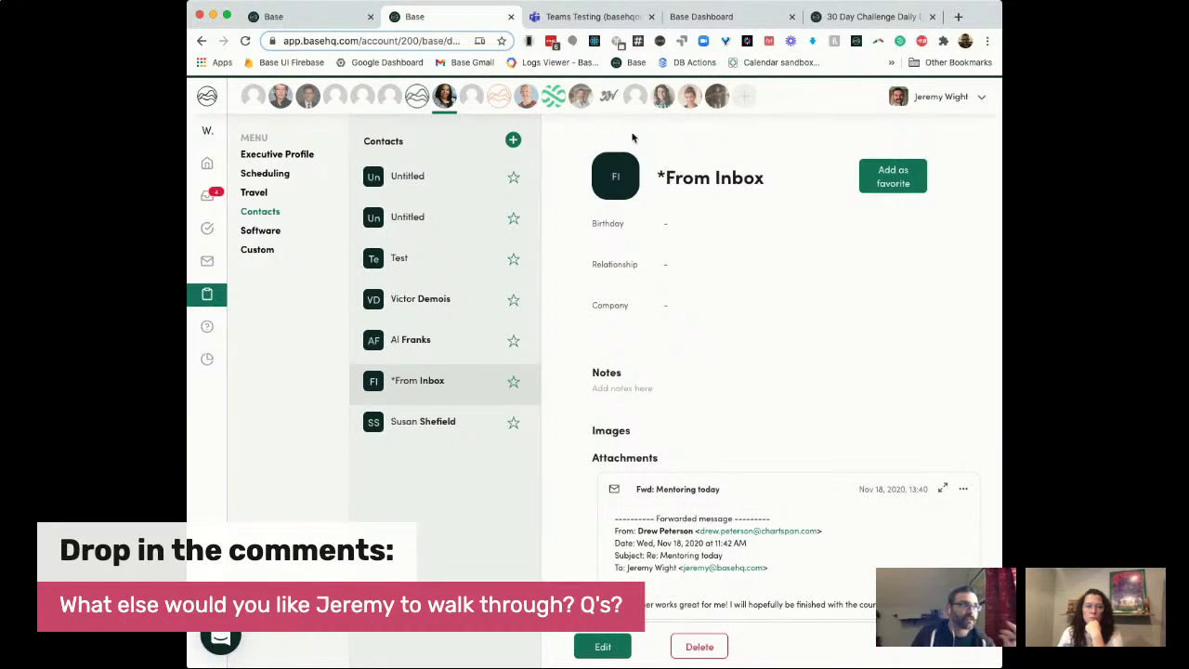
Step: Replace the *From Inbox name with the person's first and last name and save the contact
click(601, 647)
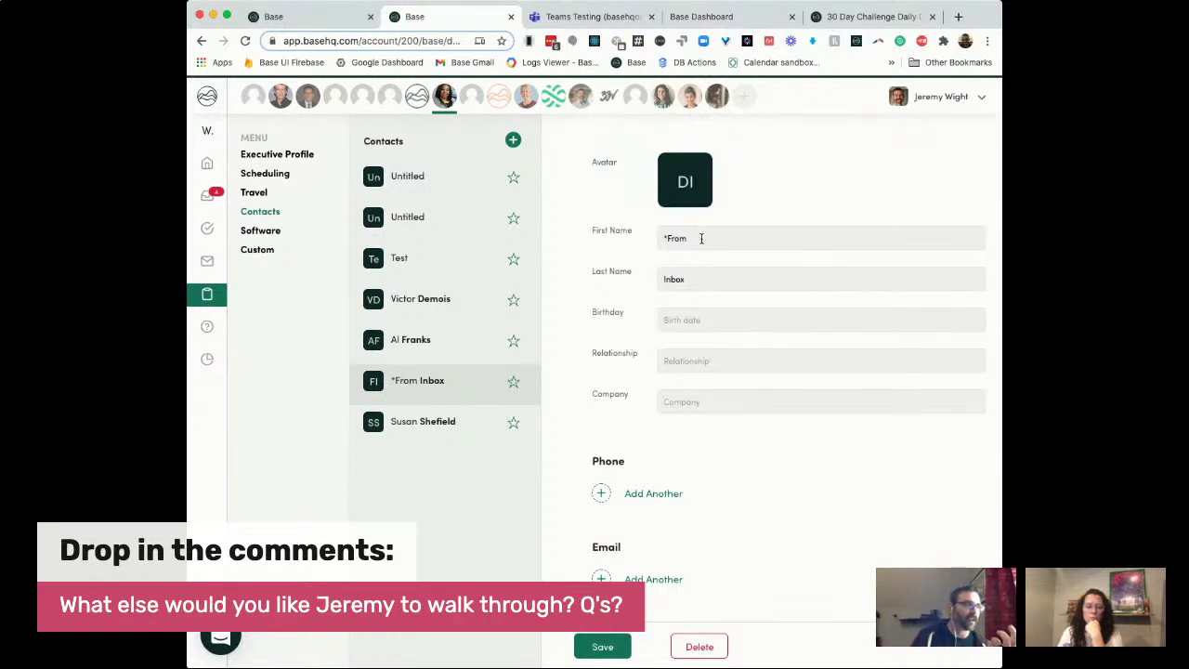
drag(698, 238, 640, 242)
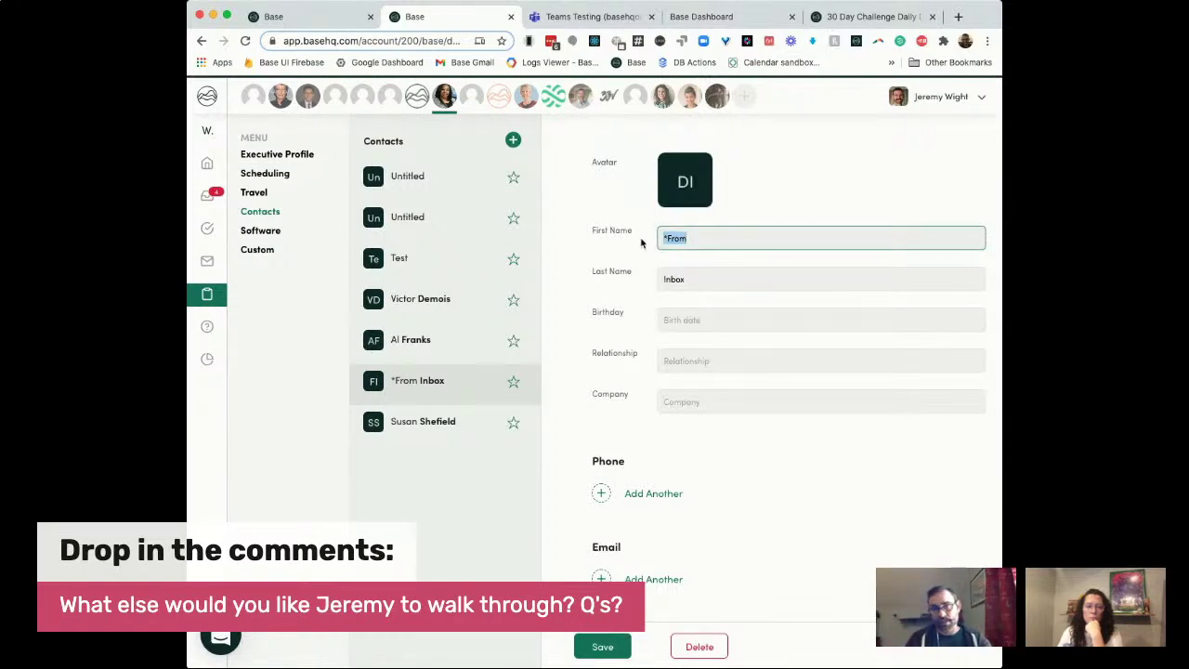
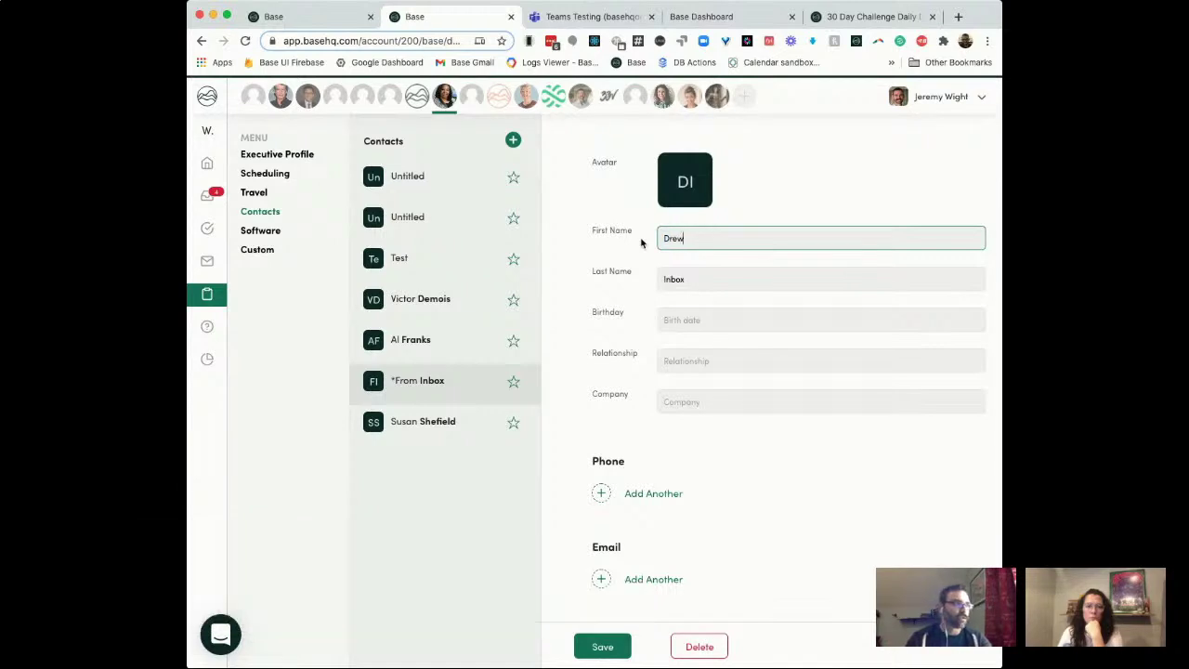
key(Tab)
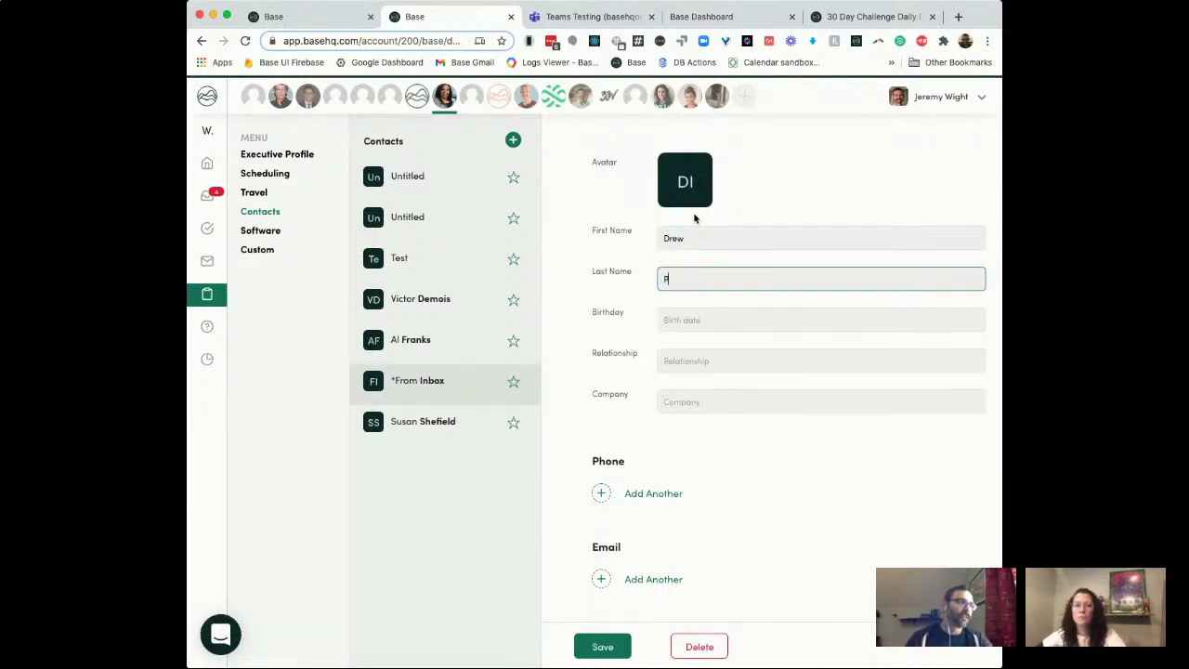
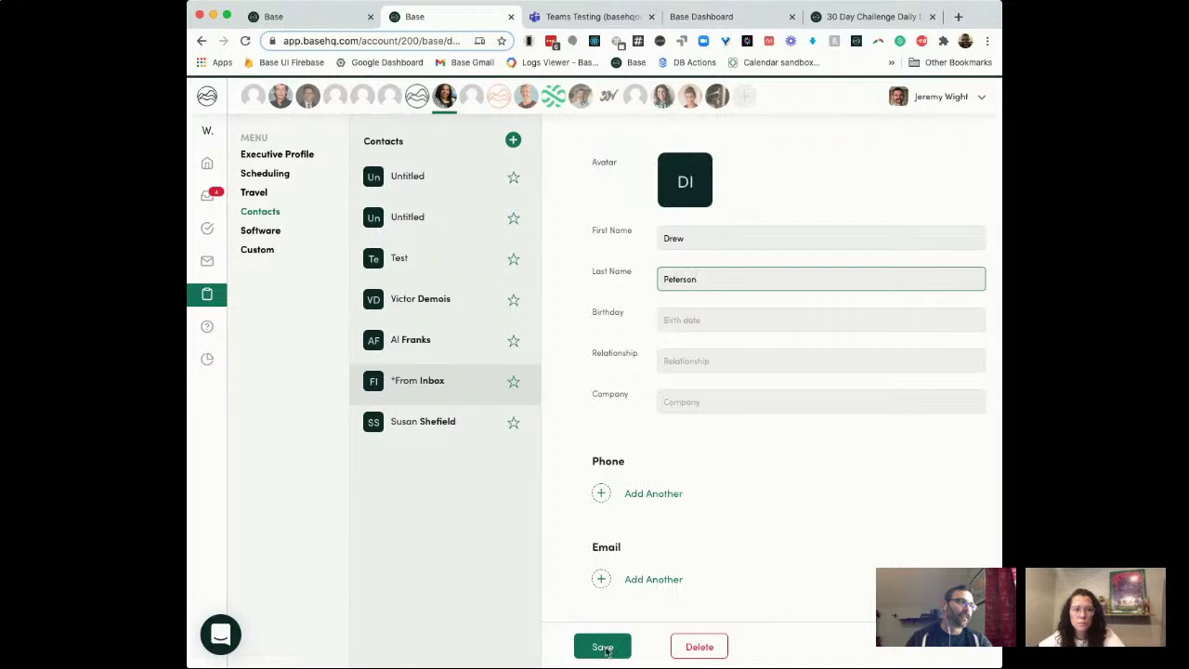
click(603, 646)
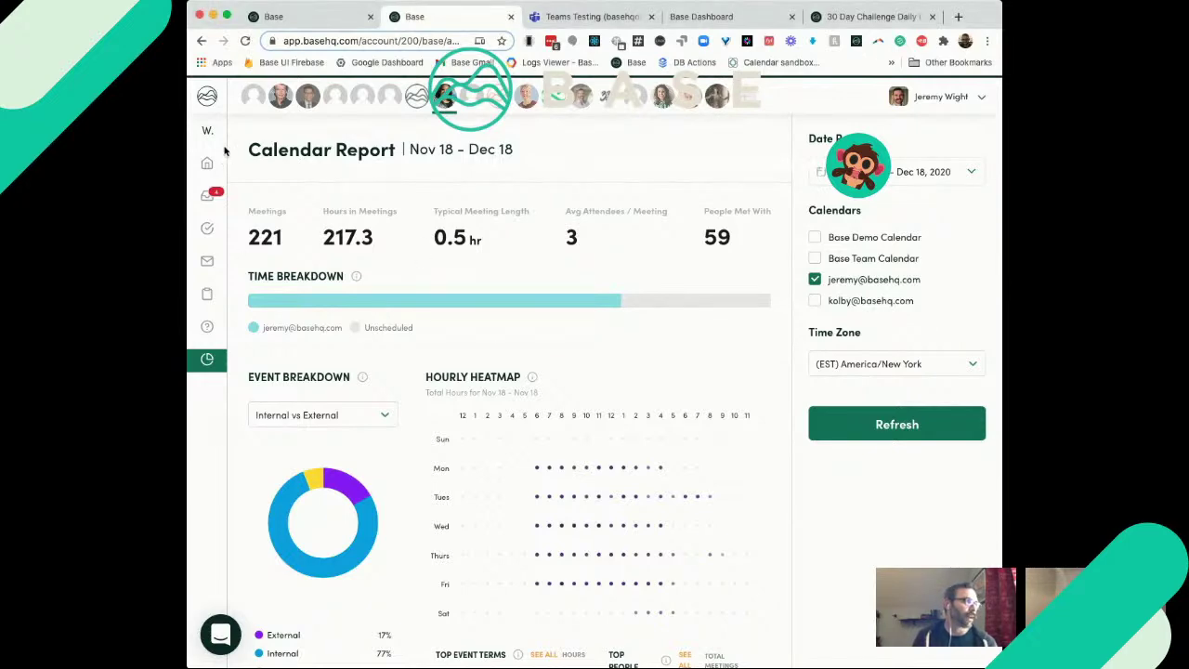
mouse_move(244, 362)
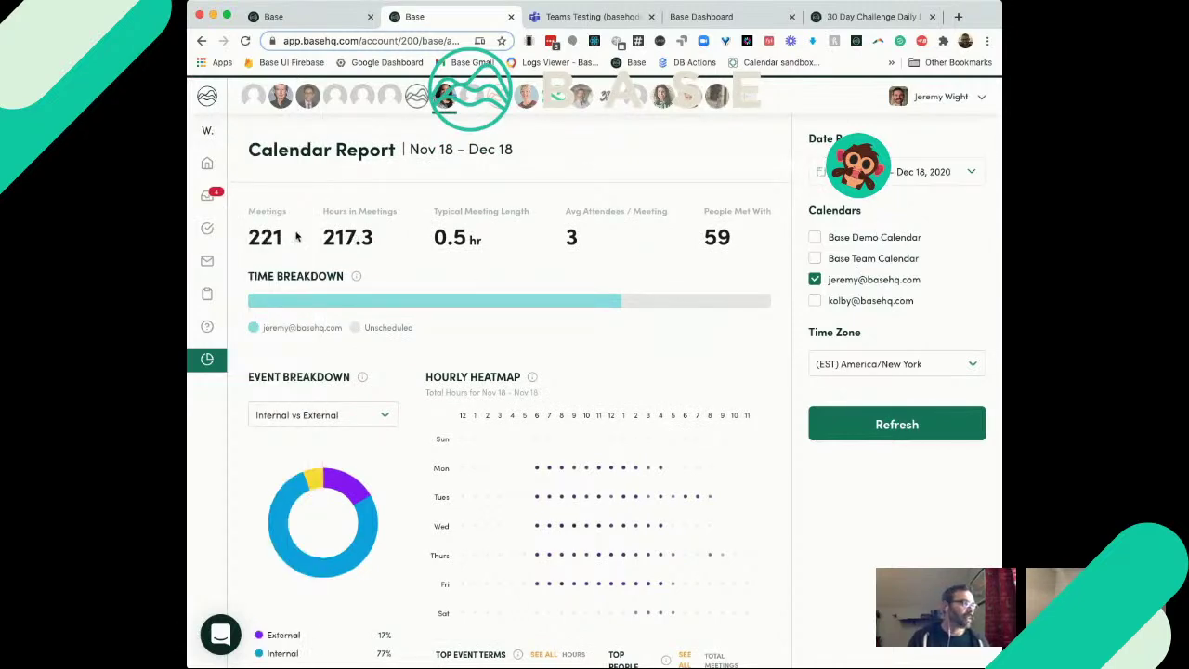
scroll(394, 202, down, 1)
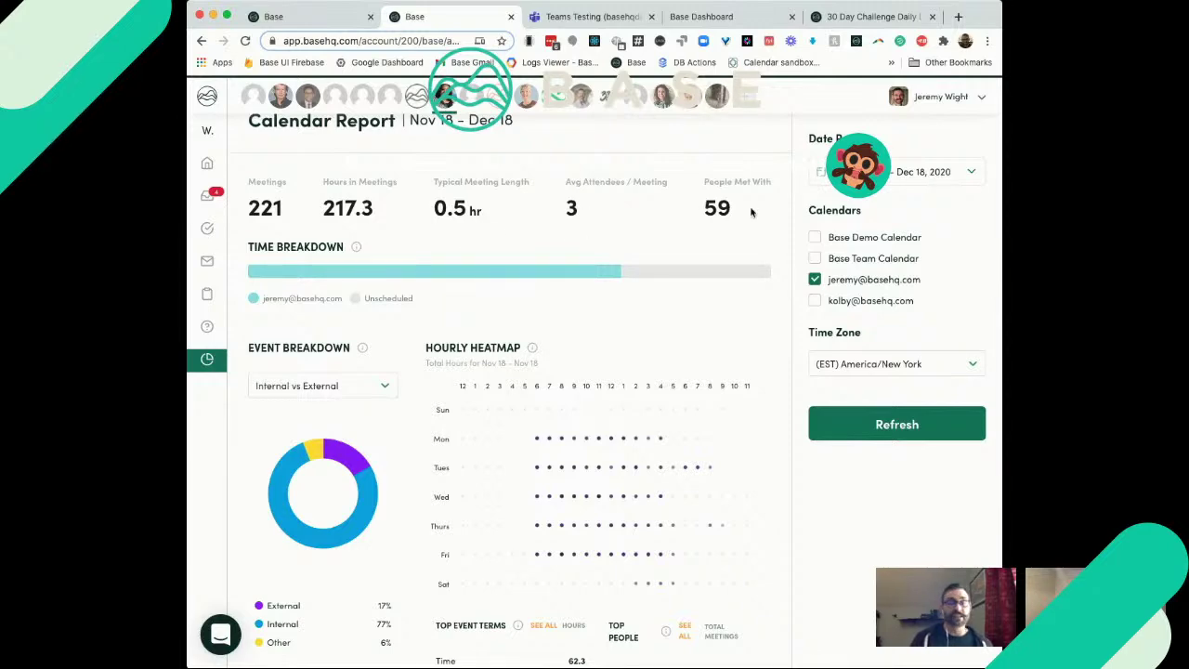
scroll(752, 213, down, 3)
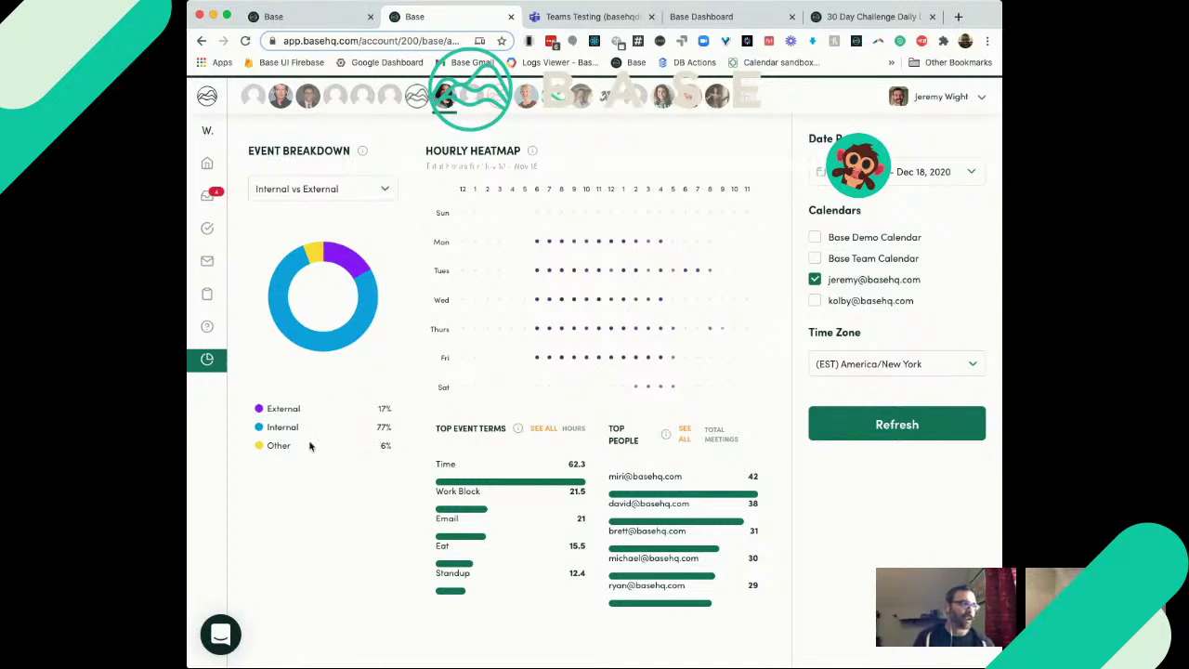
Step: Keep the Internal vs External breakdown and highlight the top person's 42 meetings in the report
click(385, 188)
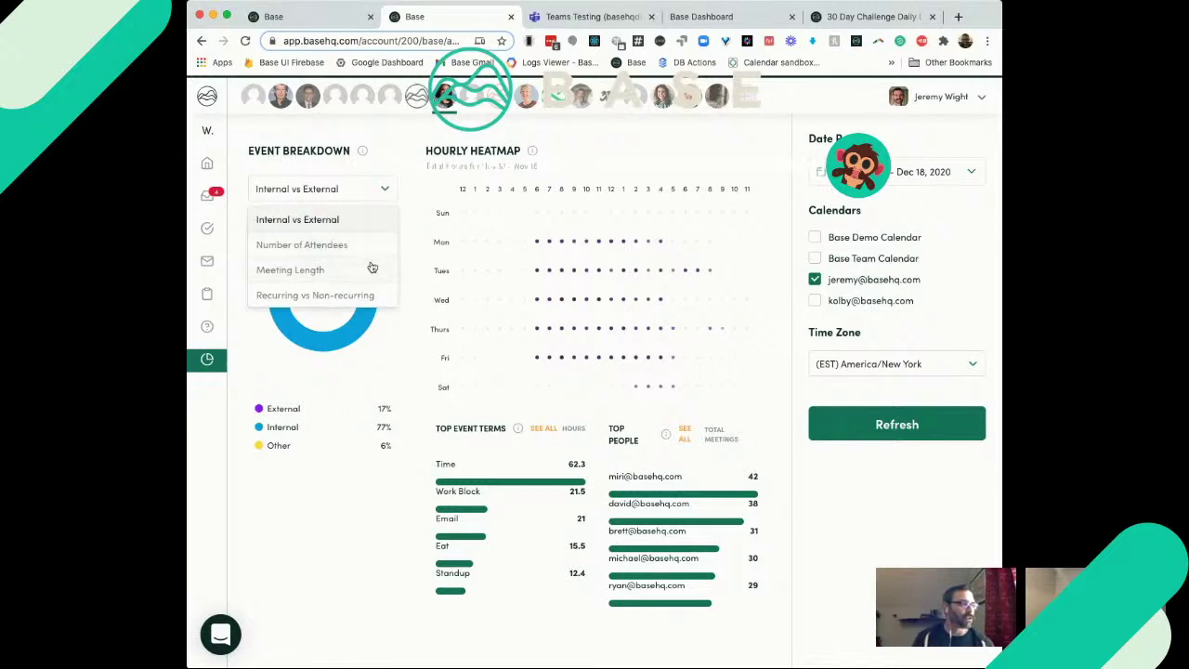
click(405, 502)
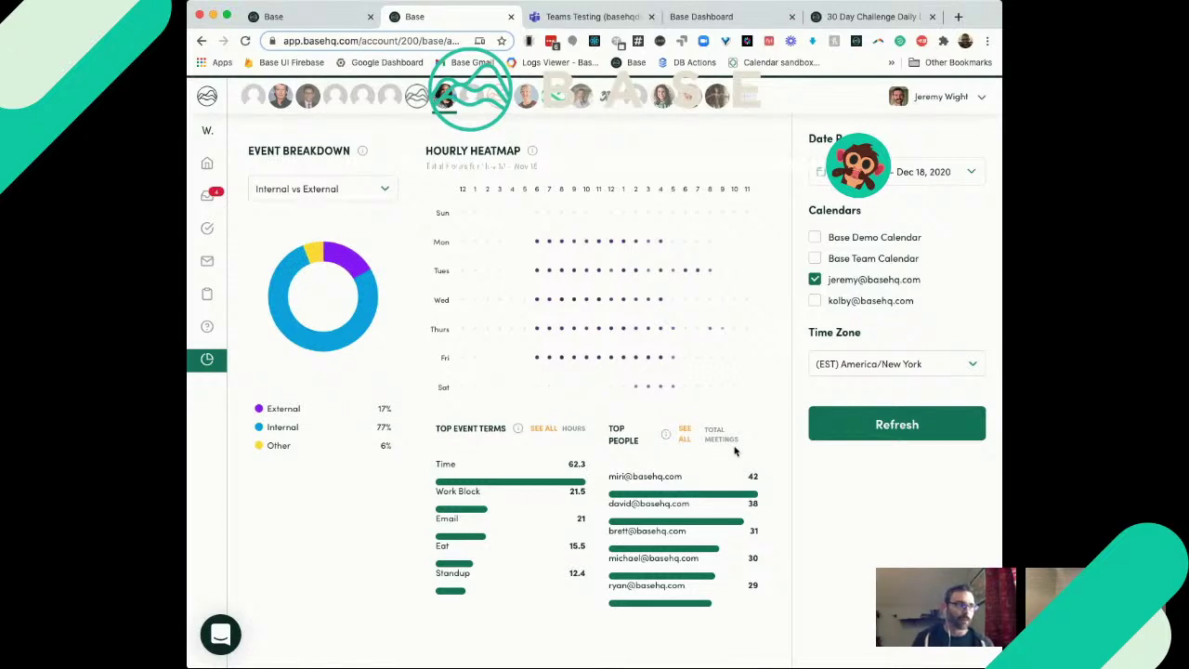
drag(758, 477, 607, 480)
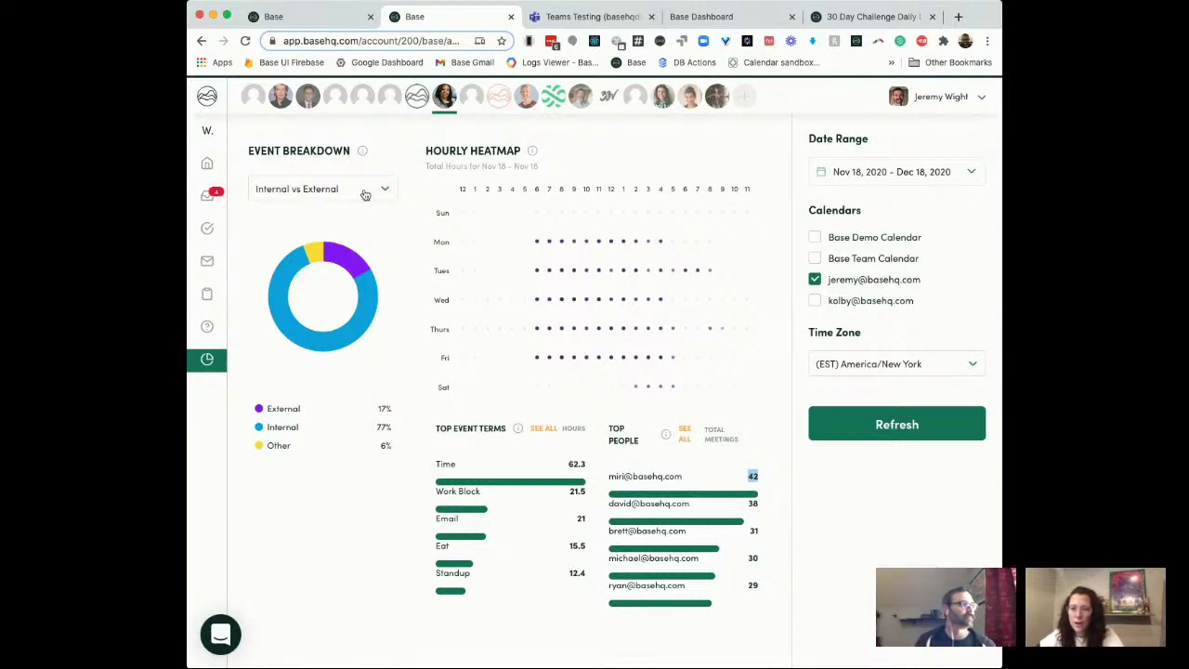
mouse_move(212, 164)
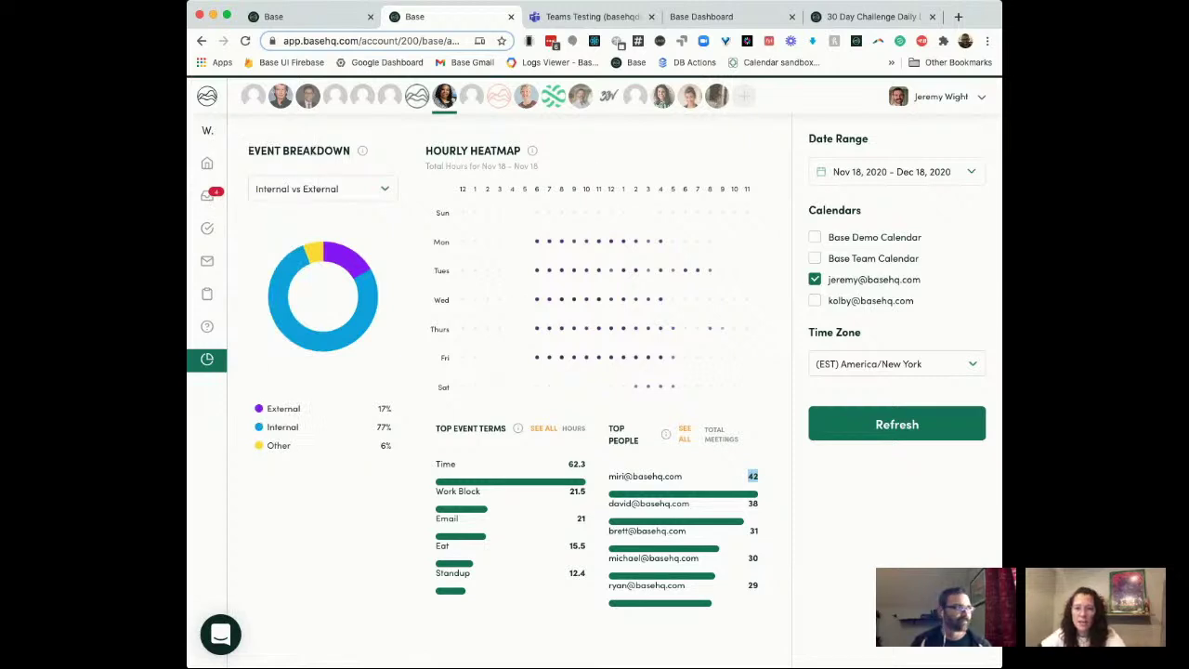
mouse_move(242, 197)
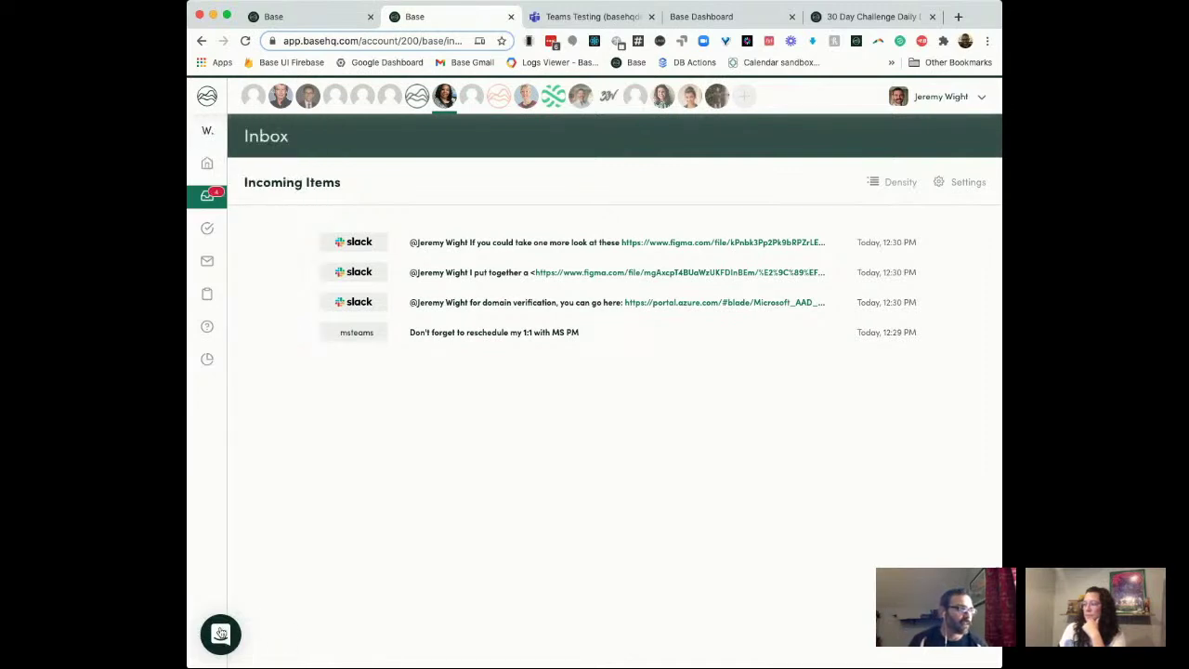
Step: Open the Intercom help messenger from the bottom-left launcher
click(220, 633)
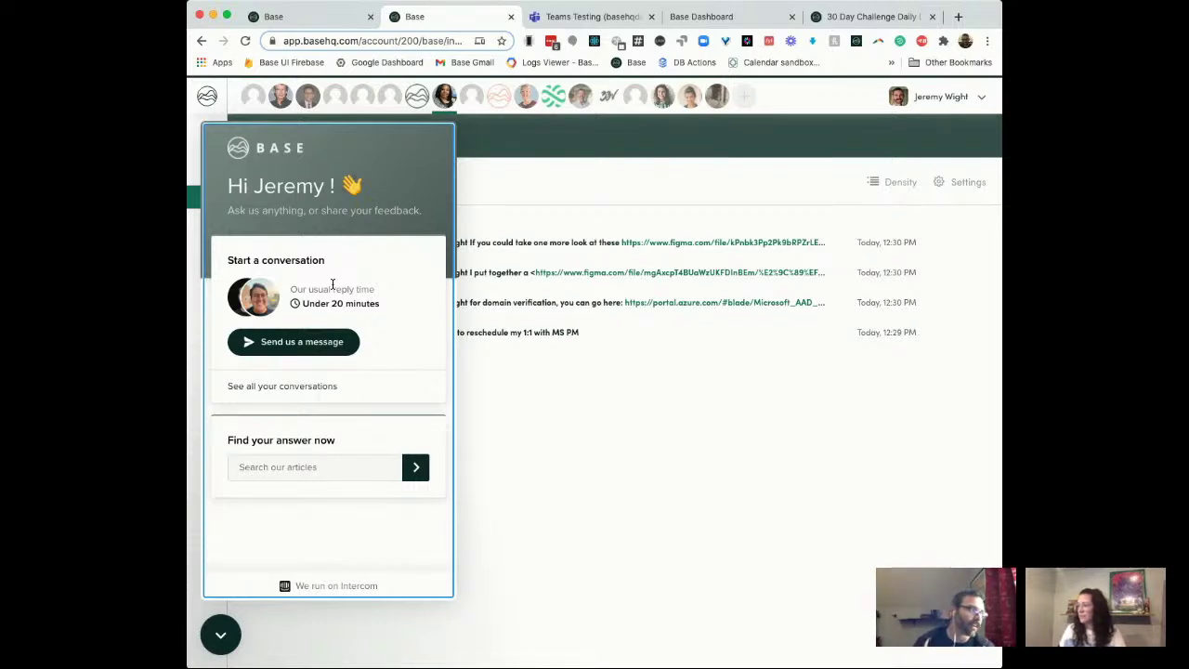
Step: Close the Intercom messenger to return to the Inbox
click(229, 637)
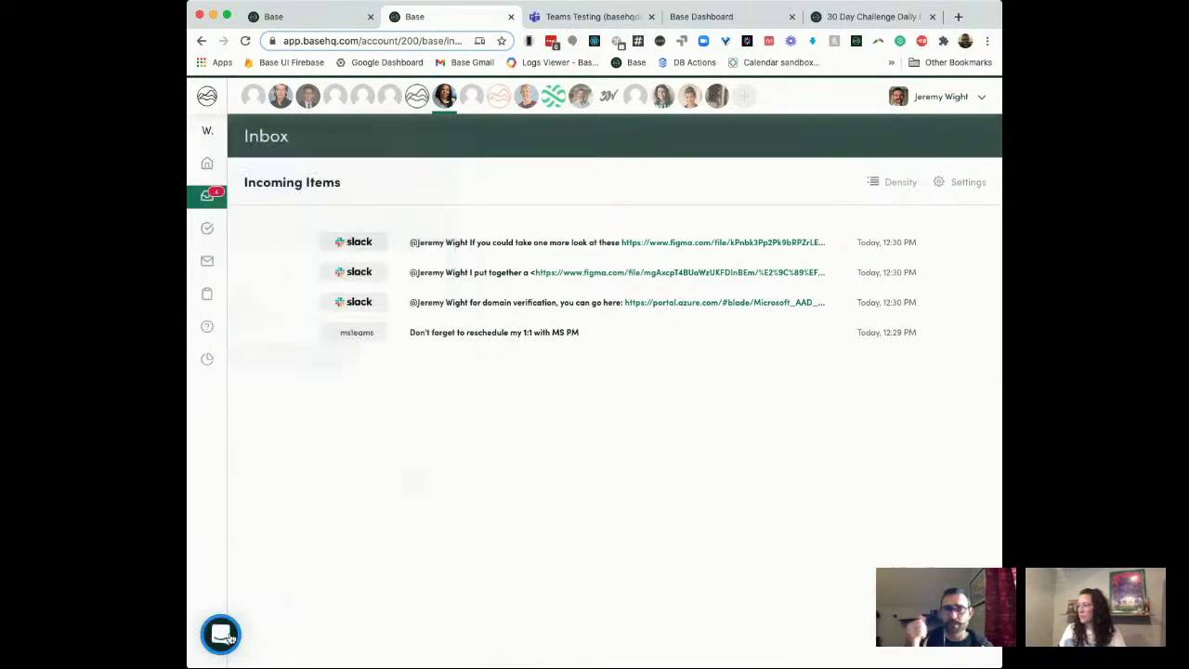